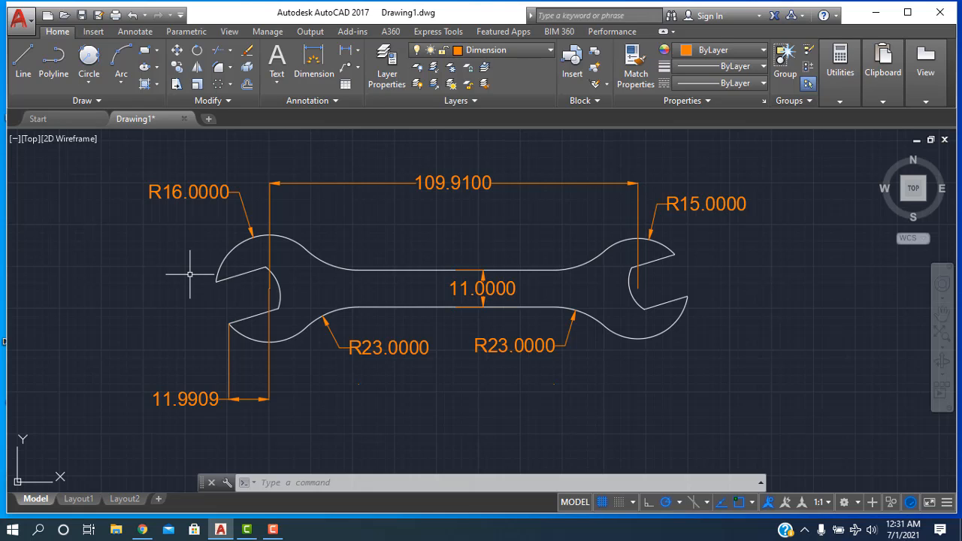
Create a new blank drawing and check its drawing units settings, leaving them as they are
left_click(209, 119)
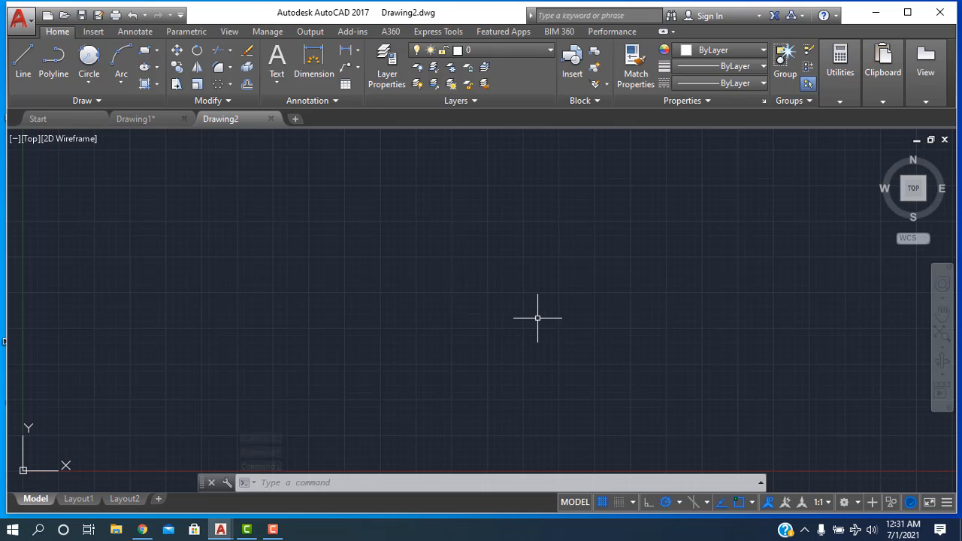
type("units")
key("Return")
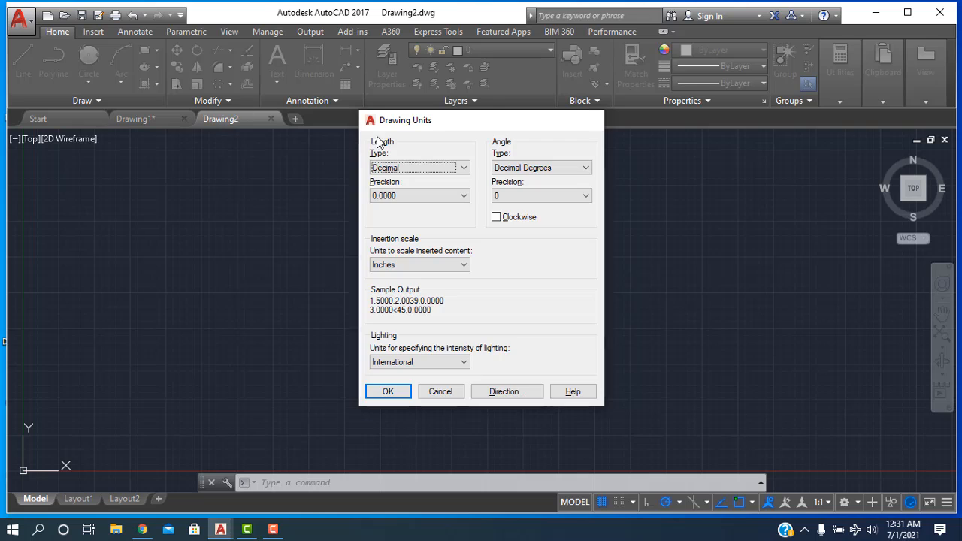
left_click(593, 122)
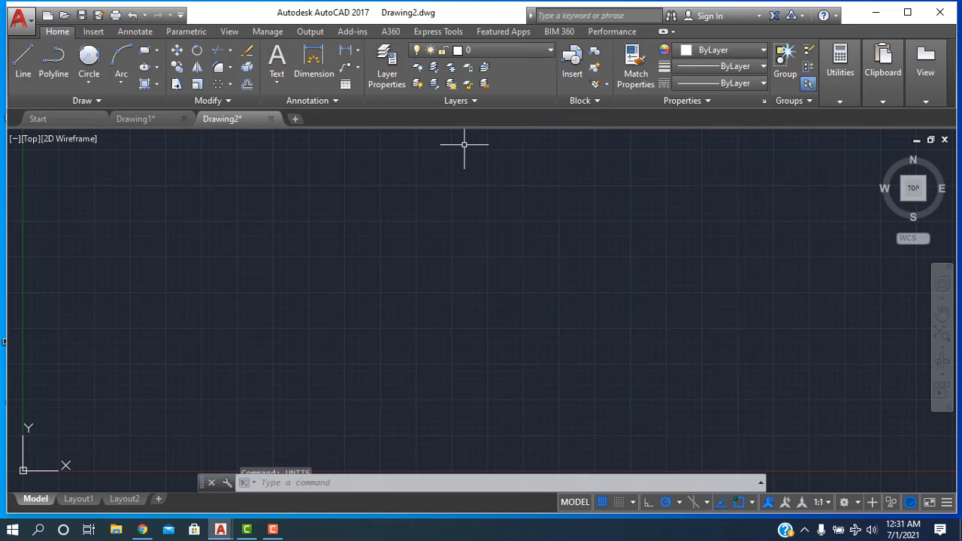
left_click(86, 85)
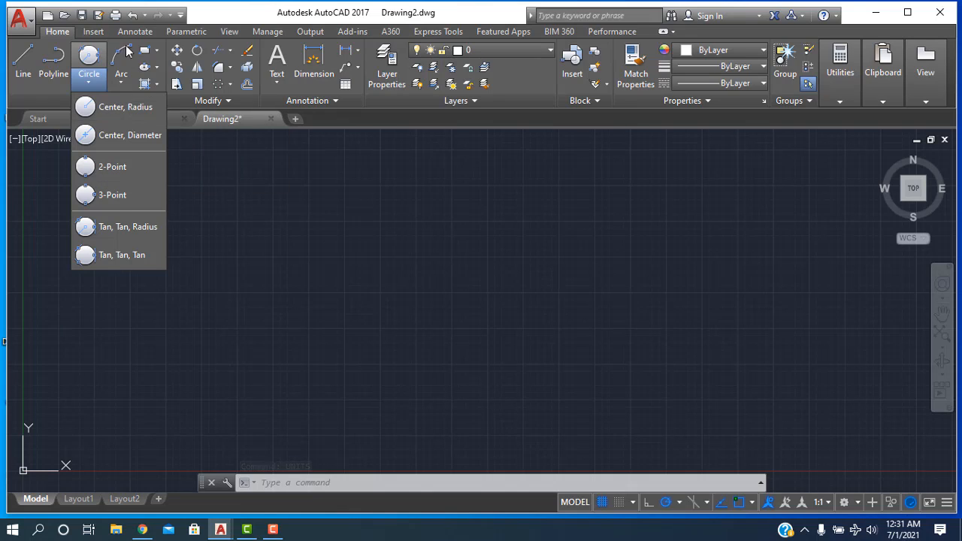
left_click(101, 105)
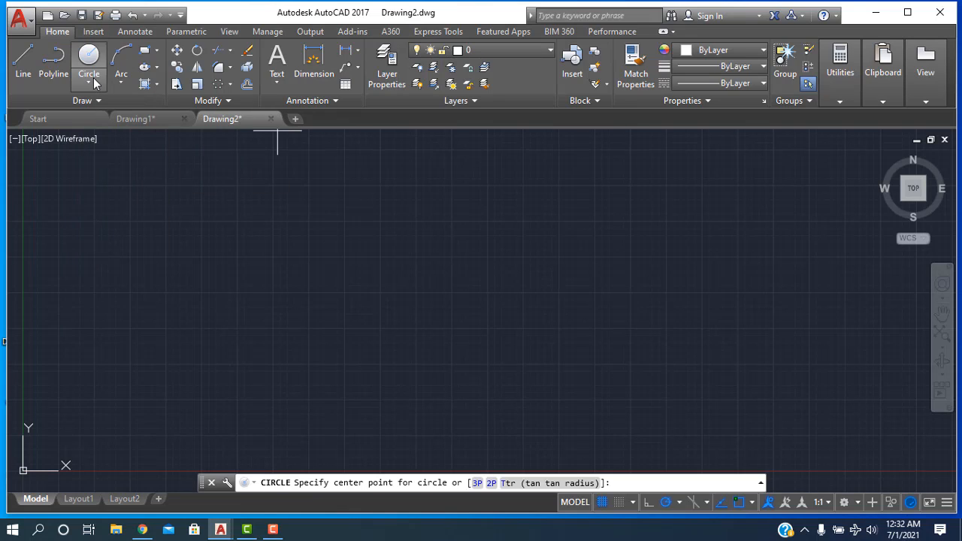
left_click(157, 51)
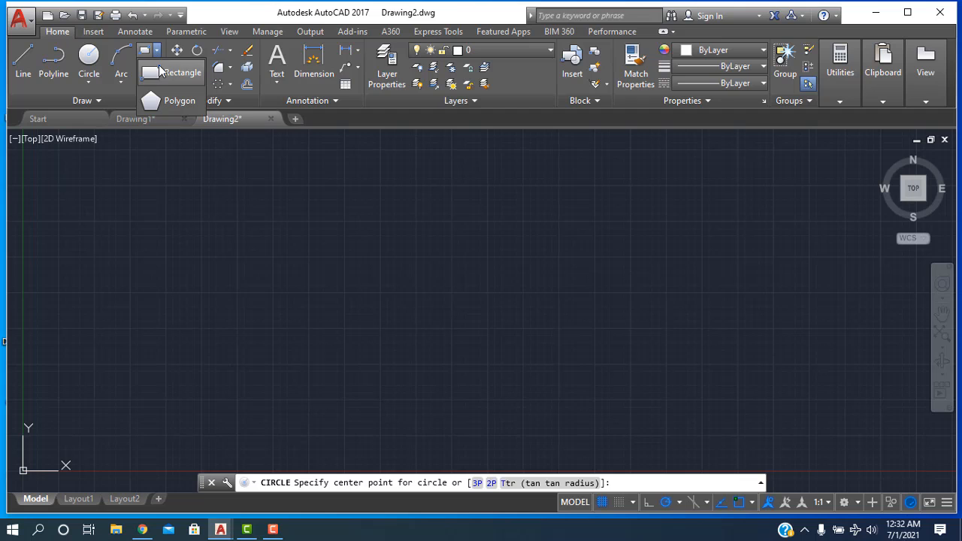
left_click(179, 72)
left_click(135, 119)
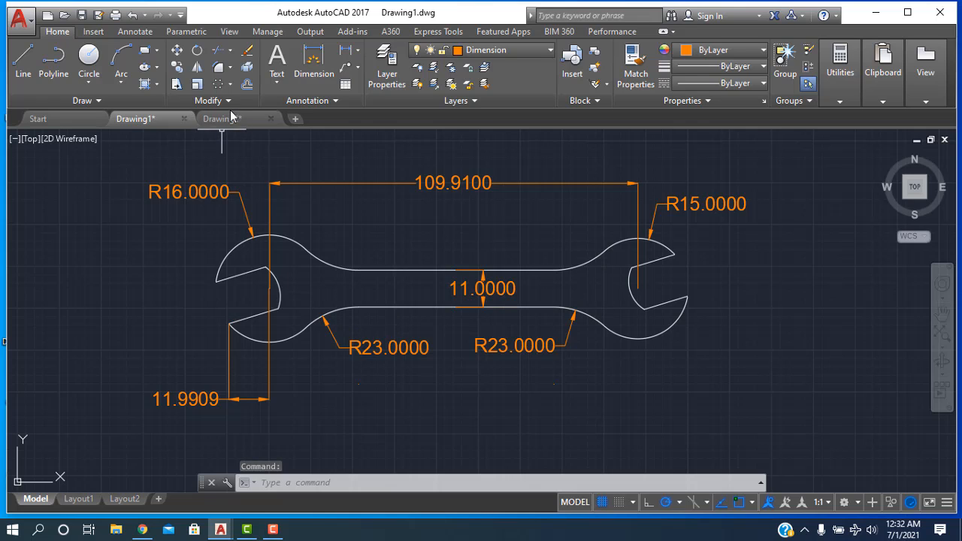
left_click(220, 119)
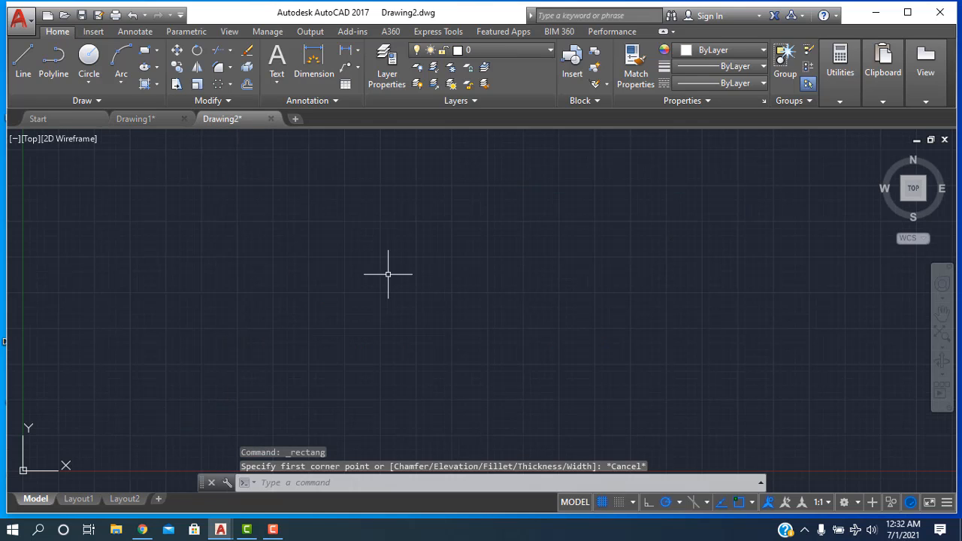
Try to draw a rectangle with 110 as its horizontal size, and undo the attempt
left_click(148, 58)
left_click(395, 217)
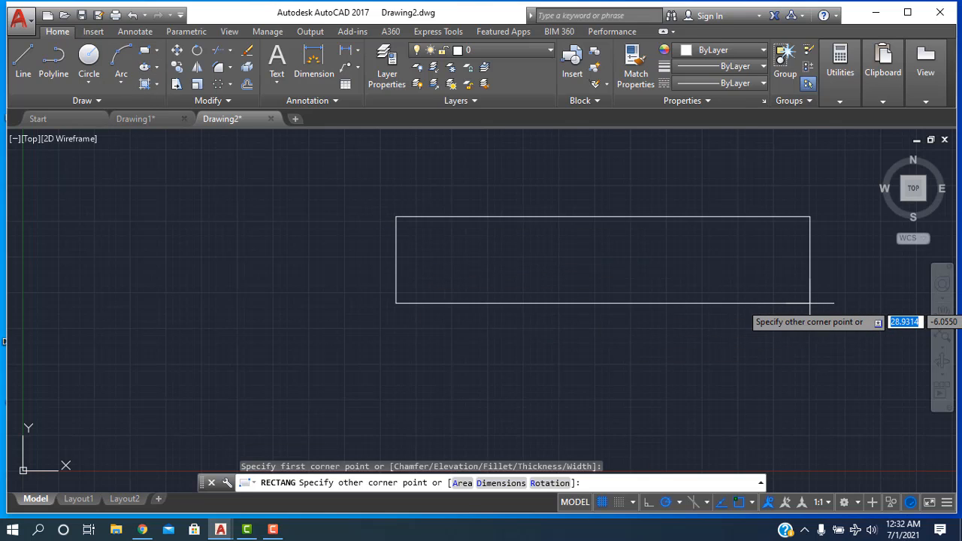
type("110,")
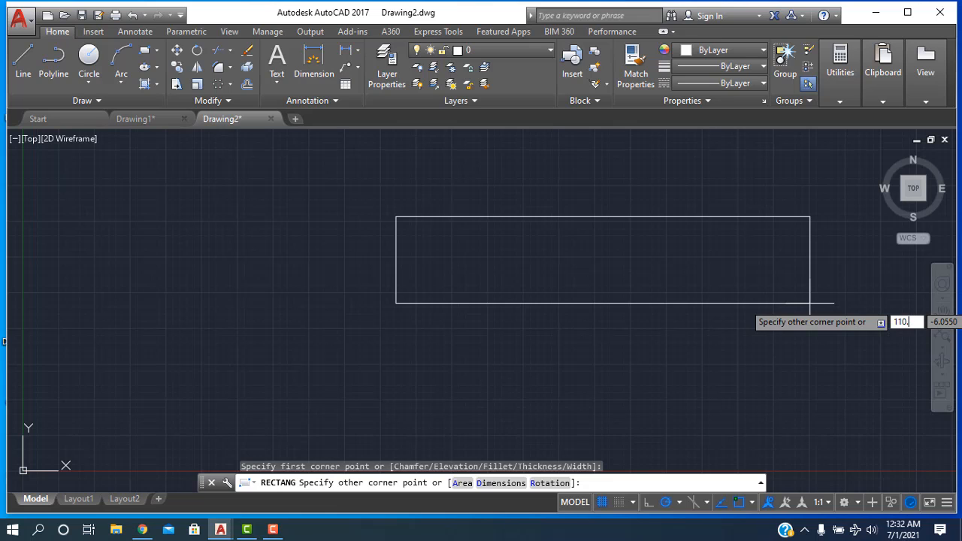
type("0.")
key("Return")
scroll(602, 328, "down", 3)
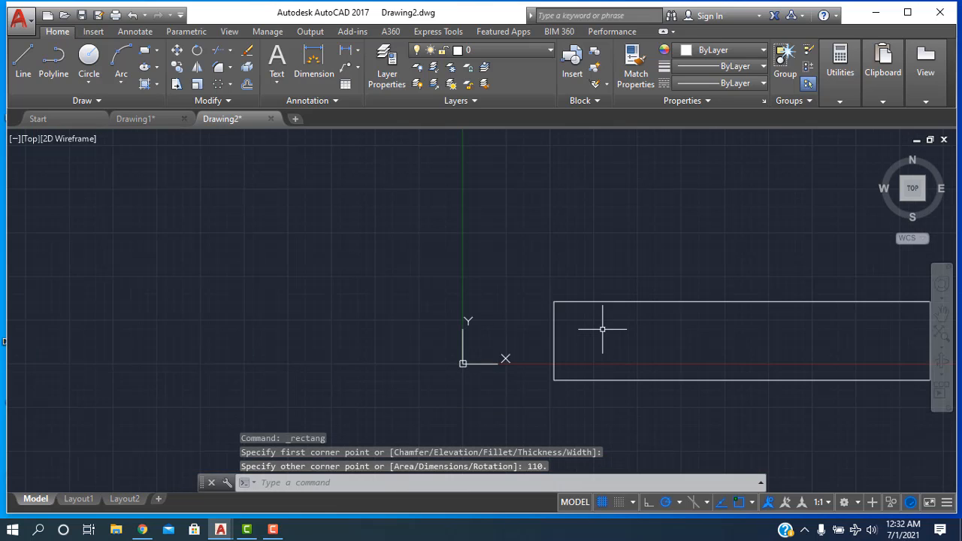
key("ctrl+z")
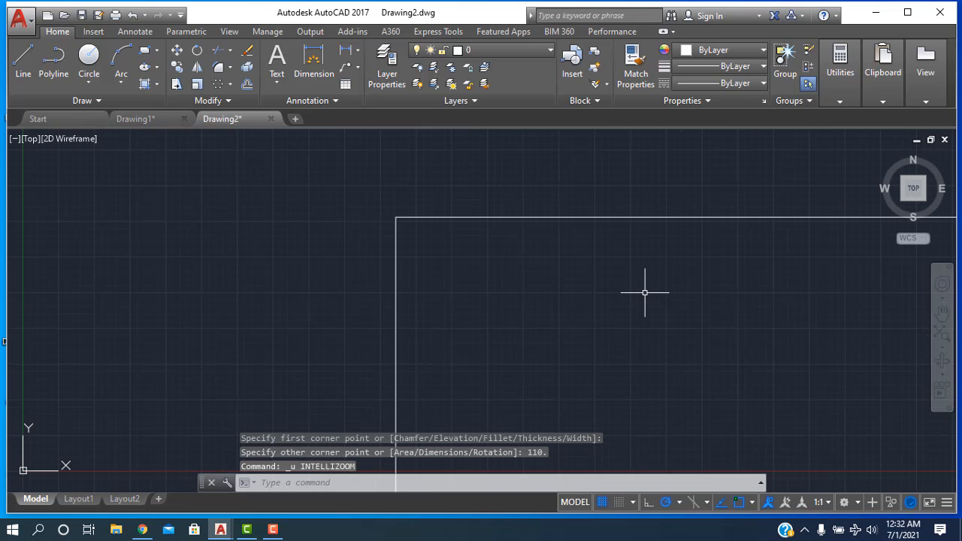
key("ctrl+z")
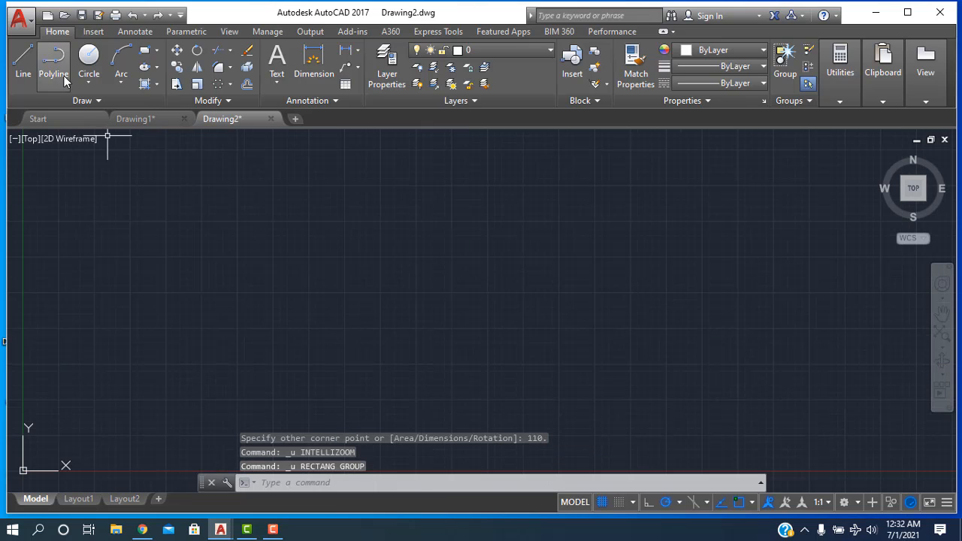
Draw a rectangle 110 units long and 11 units high for the wrench handle
left_click(144, 50)
left_click(500, 303)
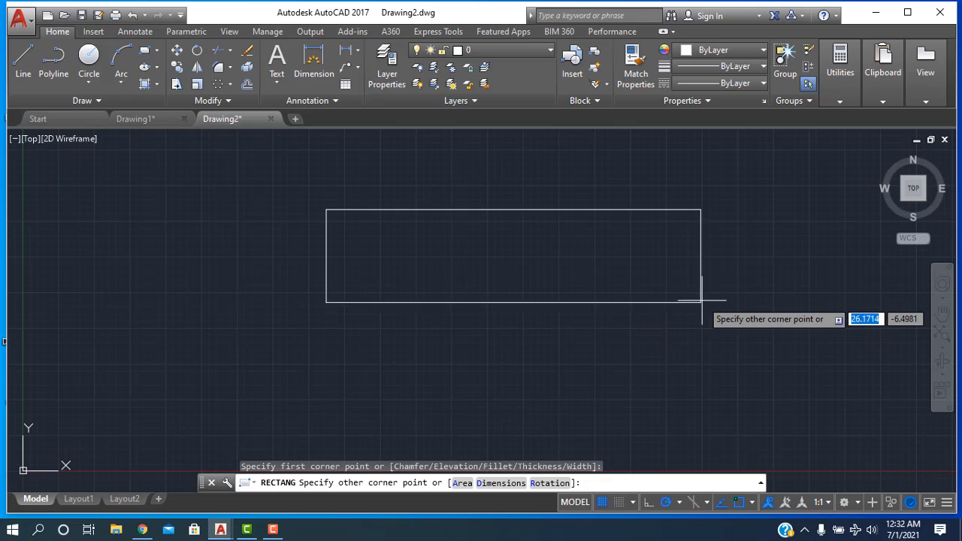
type("110")
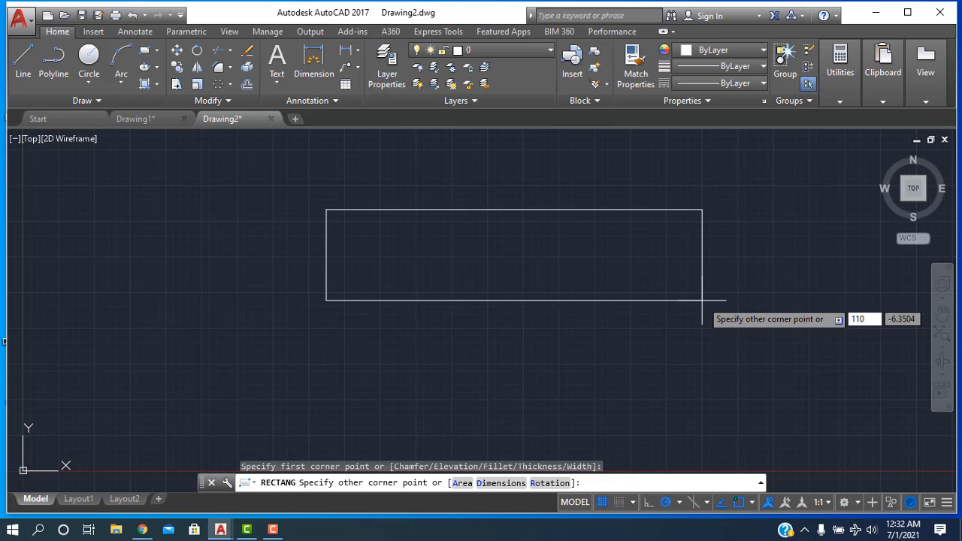
key("Tab")
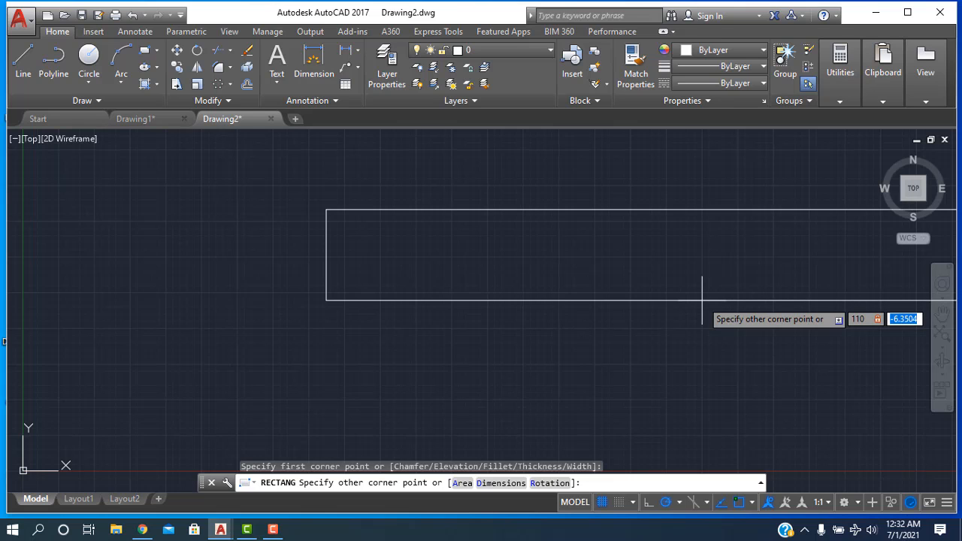
type("11")
key("Return")
scroll(627, 307, "down", 4)
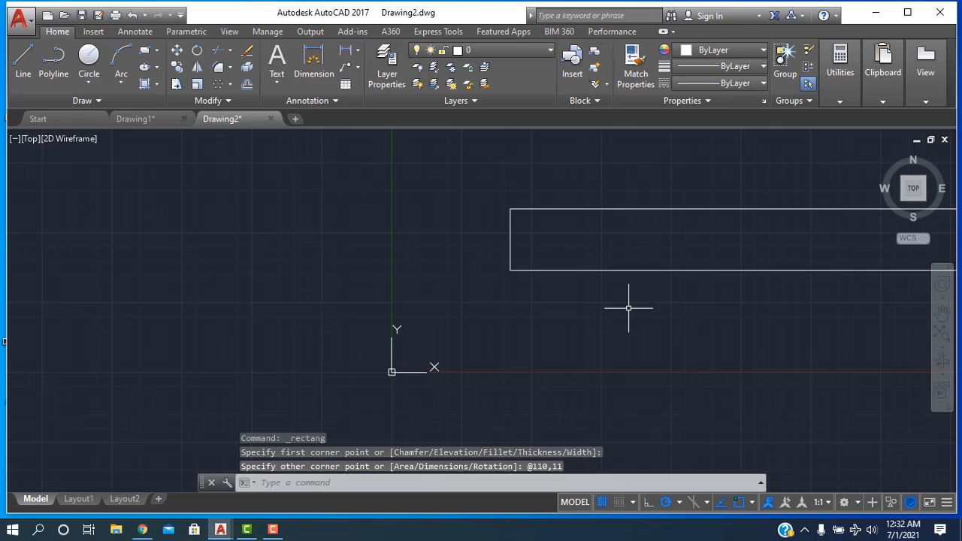
middle_click_drag(626, 307, 215, 326)
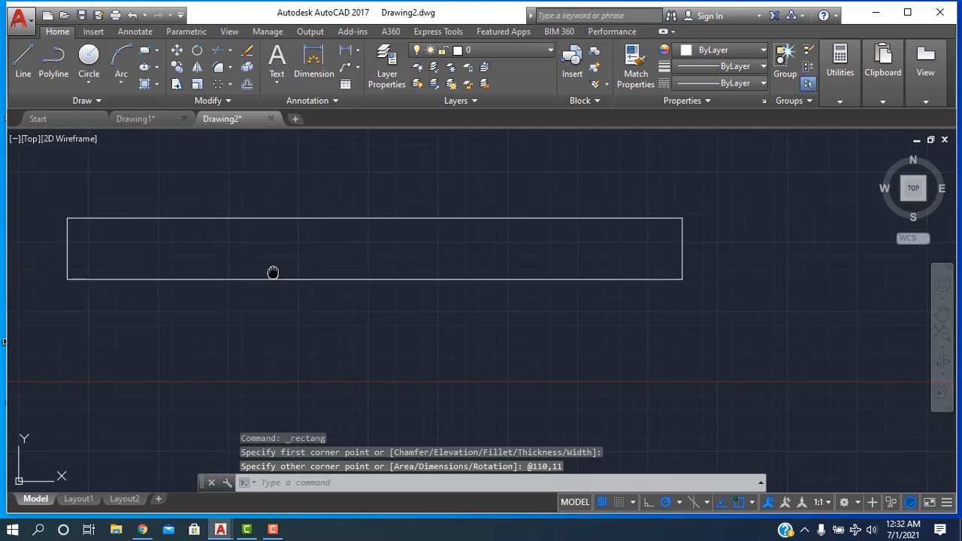
middle_click_drag(273, 272, 472, 279)
Check the dimensioned wrench in Drawing1, and draw a circle of radius 16 centred on the midpoint of the rectangle's left edge in Drawing2
left_click(149, 118)
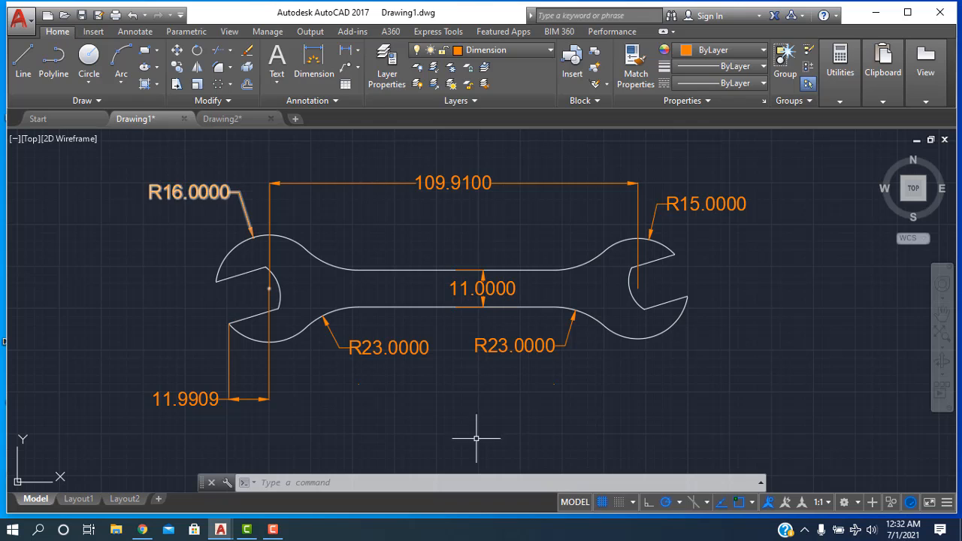
left_click(251, 119)
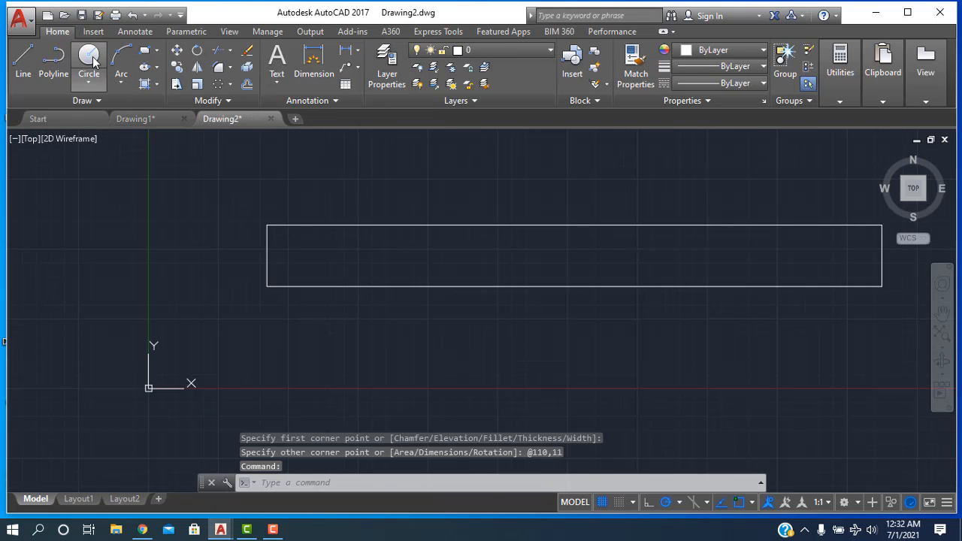
left_click(90, 82)
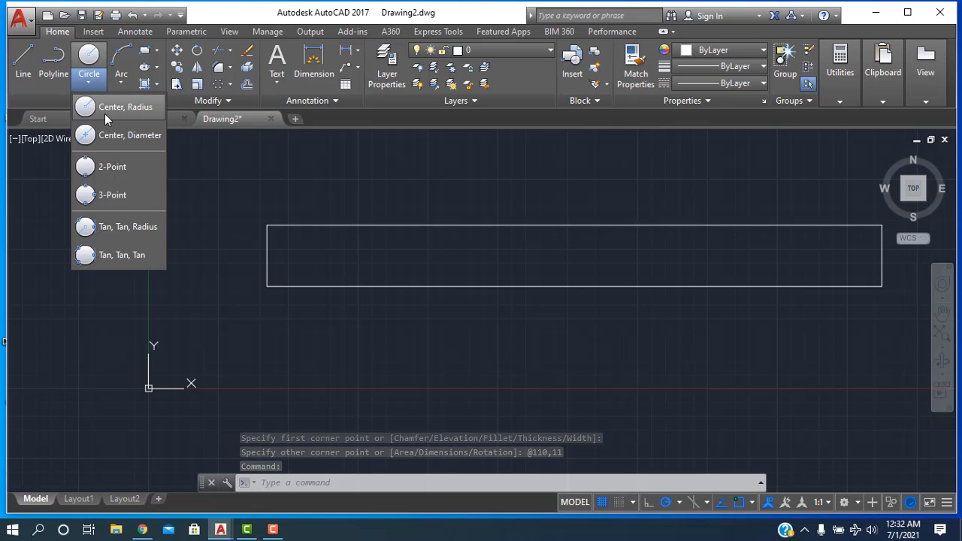
left_click(105, 114)
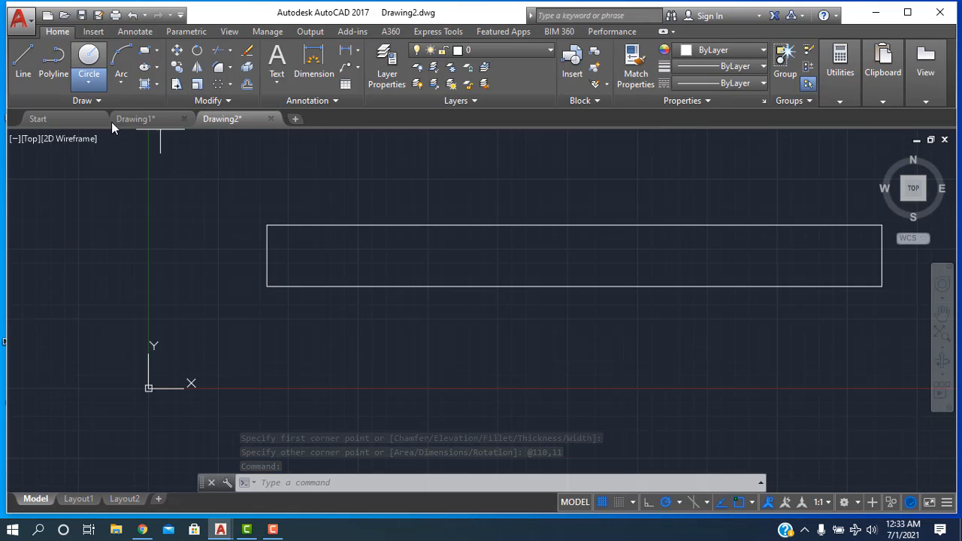
left_click(266, 255)
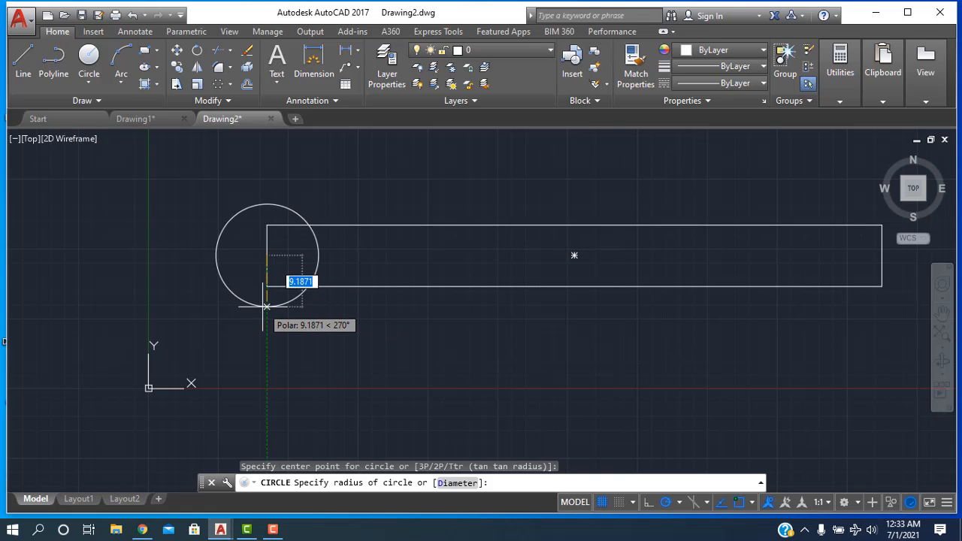
type("16")
key("Return")
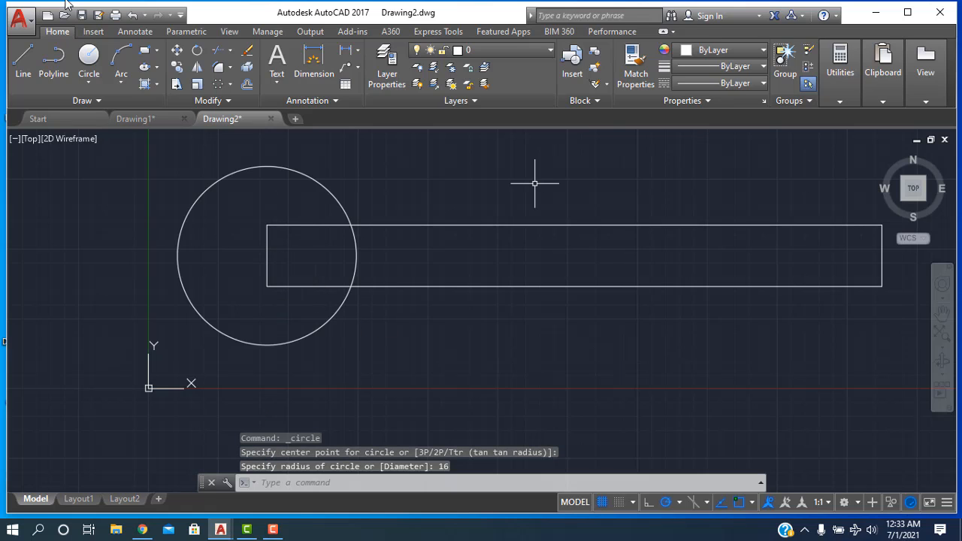
Draw a circle of radius 15 centred on the midpoint of the rectangle's right edge
key("Return")
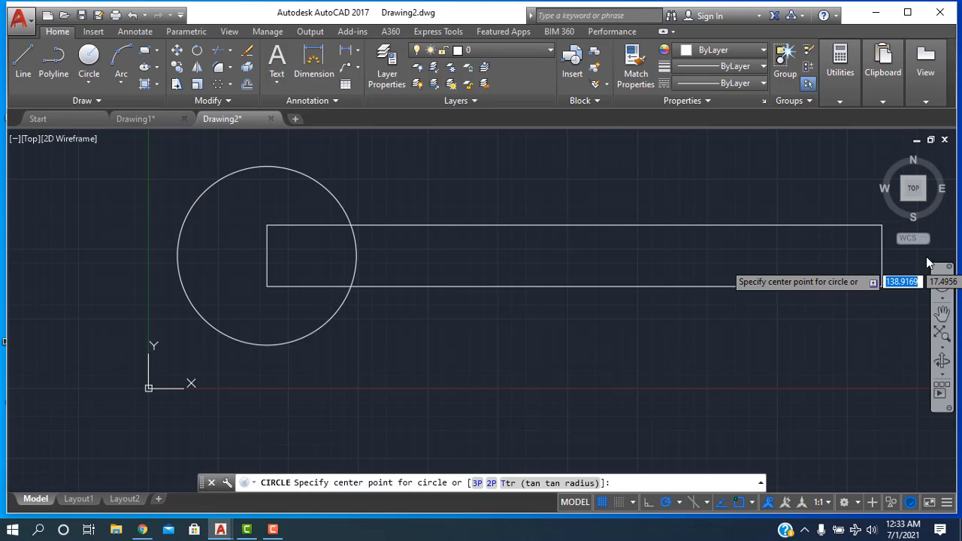
left_click(882, 255)
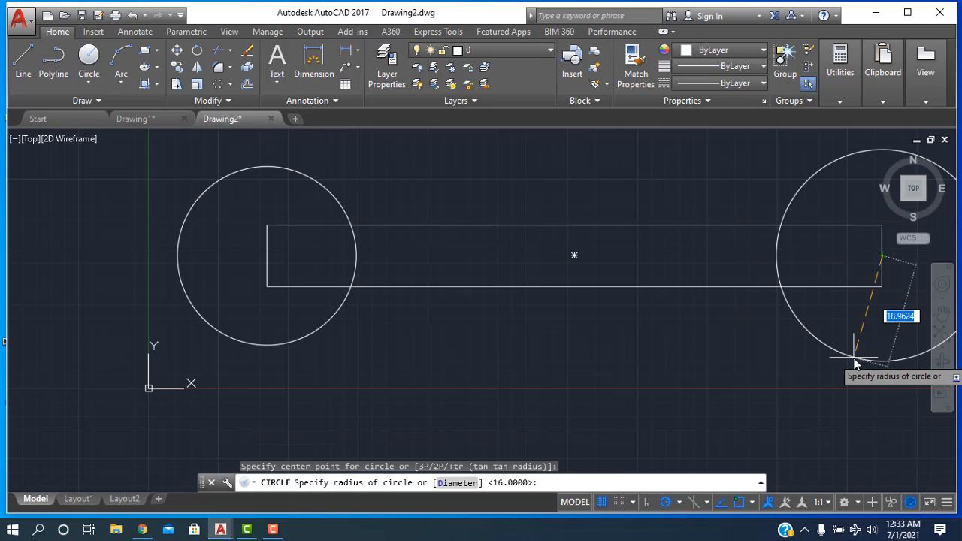
type("15")
key("Return")
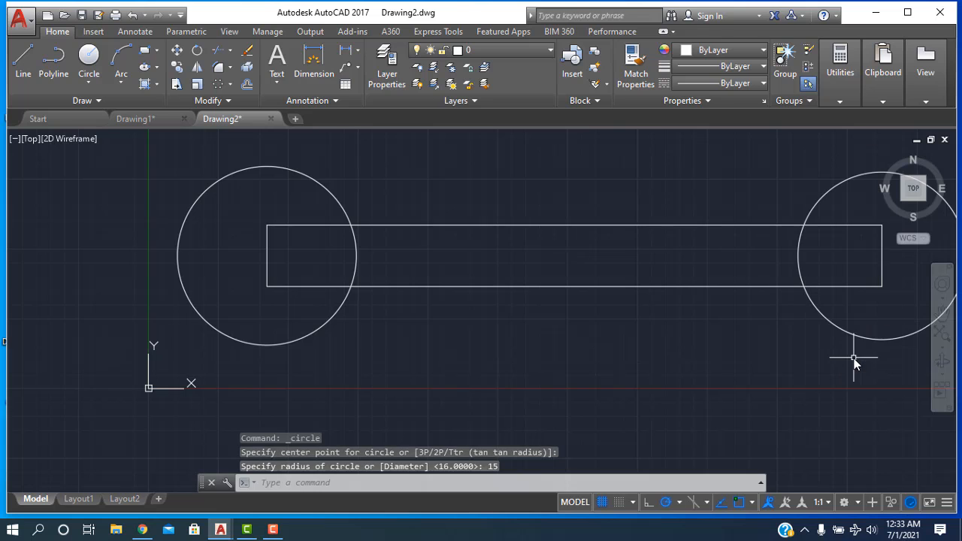
mouse_move(568, 232)
middle_mouse_down()
mouse_move(546, 215)
mouse_move(501, 218)
middle_mouse_up()
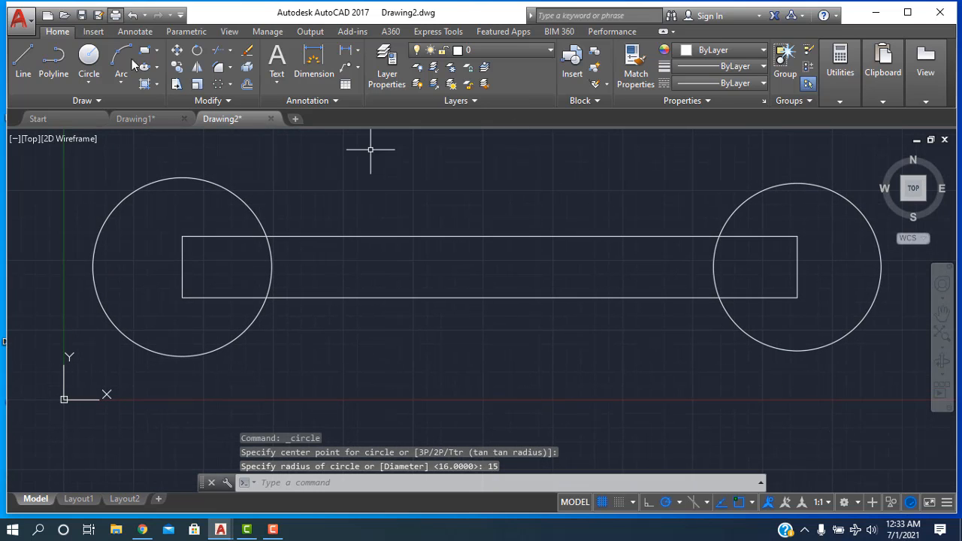
Check the jaw shape in Drawing1, and draw a line 15 units long at 17 degrees from the right circle's centre in Drawing2
left_click(159, 119)
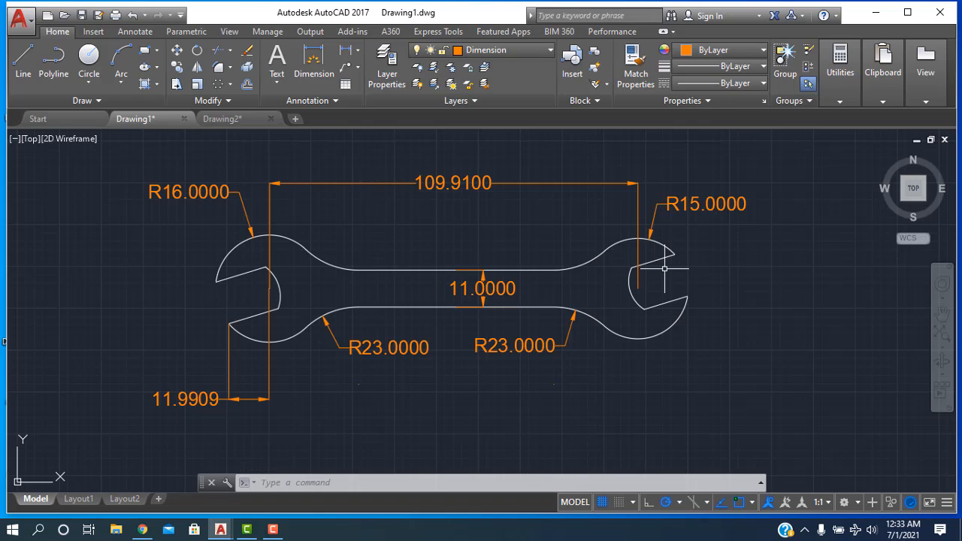
left_click(238, 121)
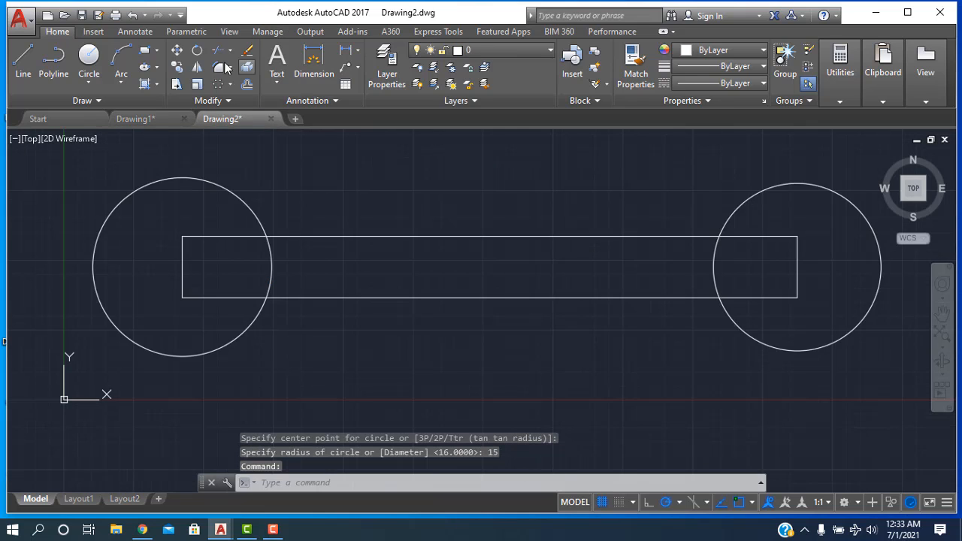
left_click(23, 60)
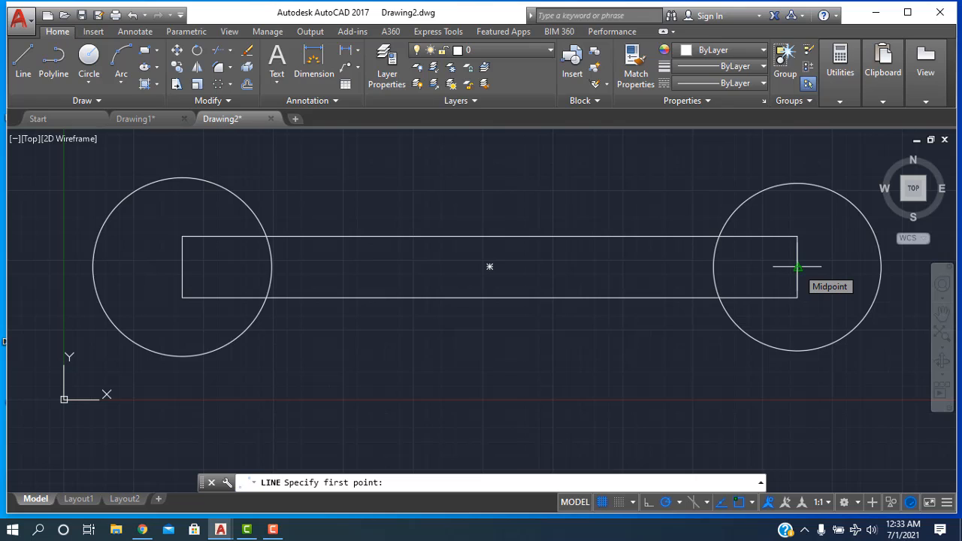
left_click(798, 266)
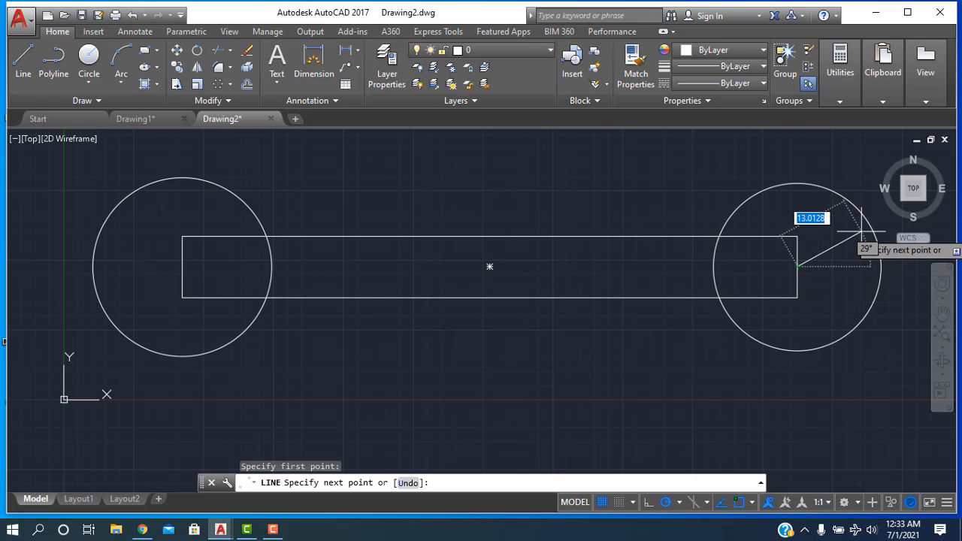
type("1")
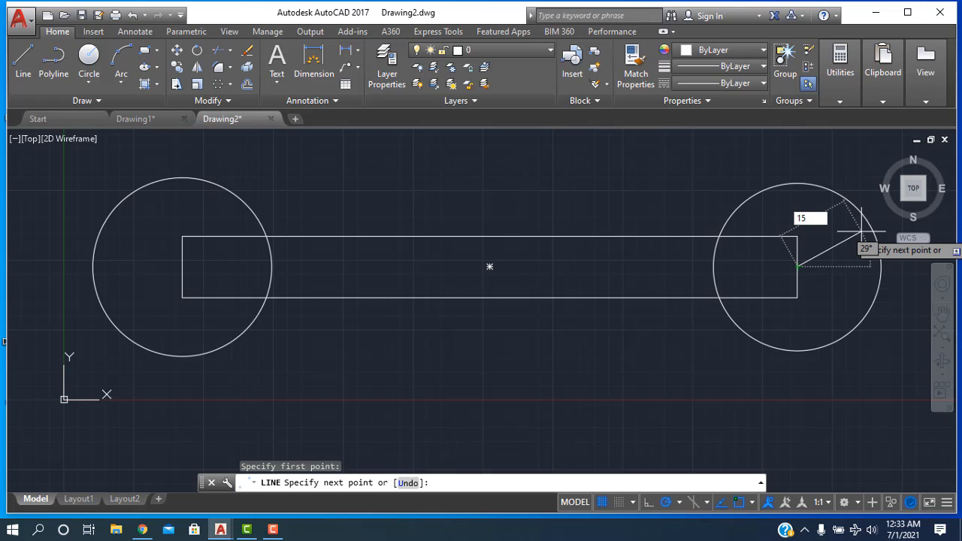
type("5")
key("Tab")
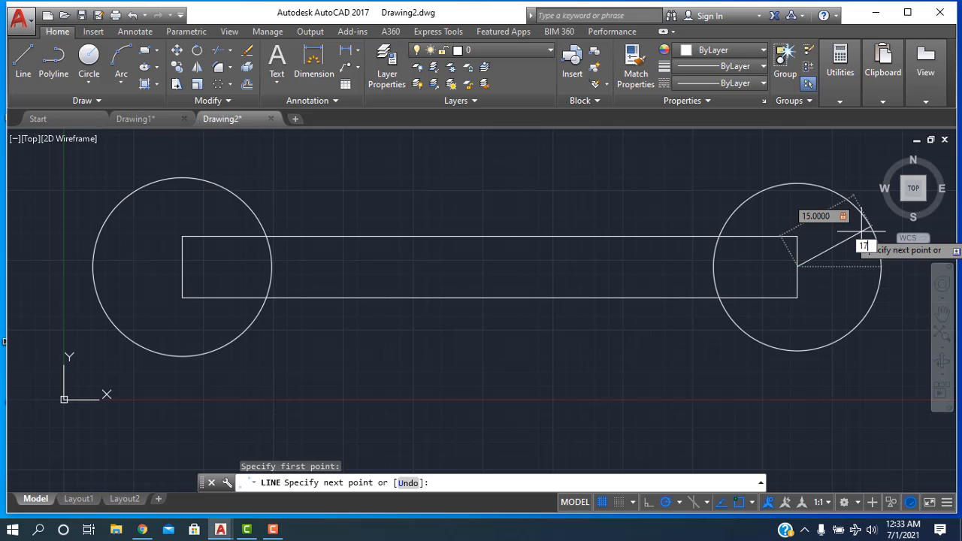
type("17")
key("Return")
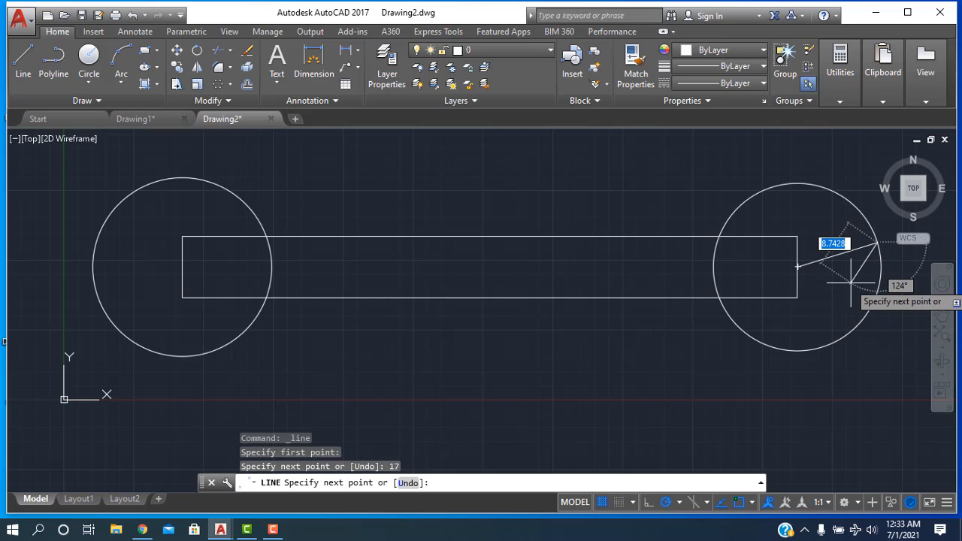
Offset the angled line at the right end by 6.5 units to both sides
key("Escape")
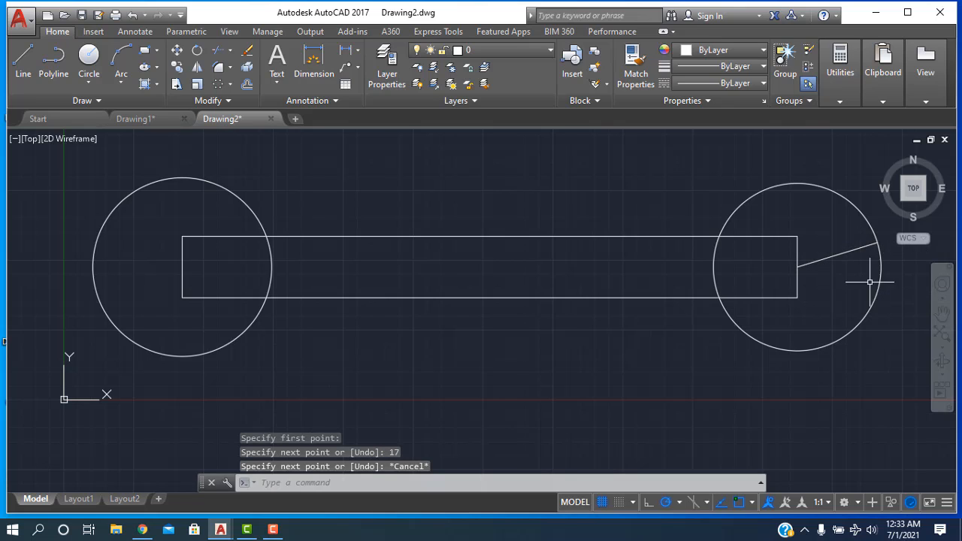
left_click(834, 262)
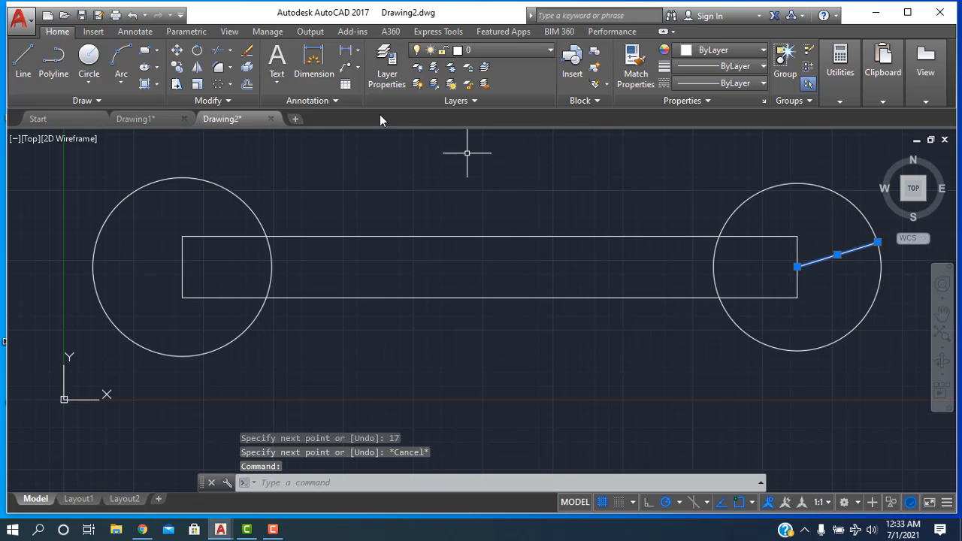
left_click(245, 86)
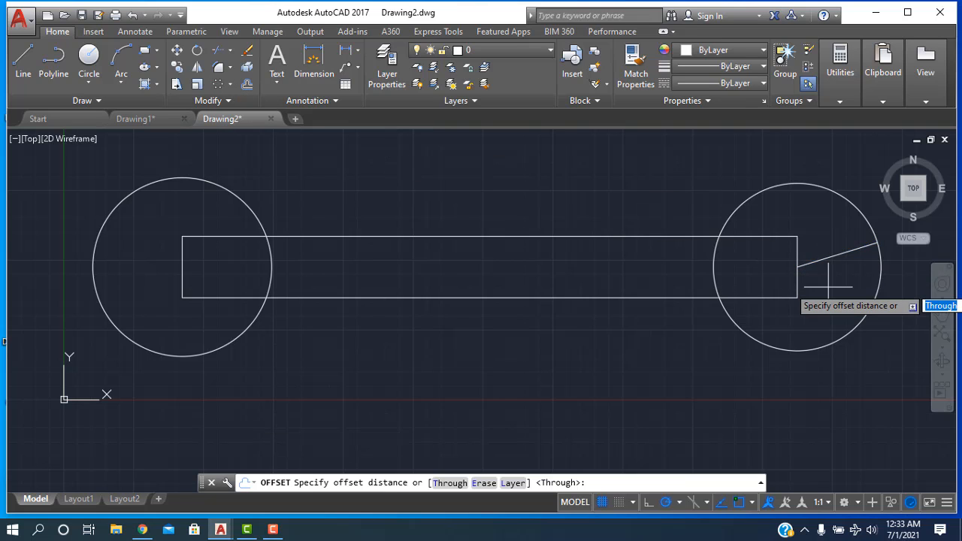
type("6.5")
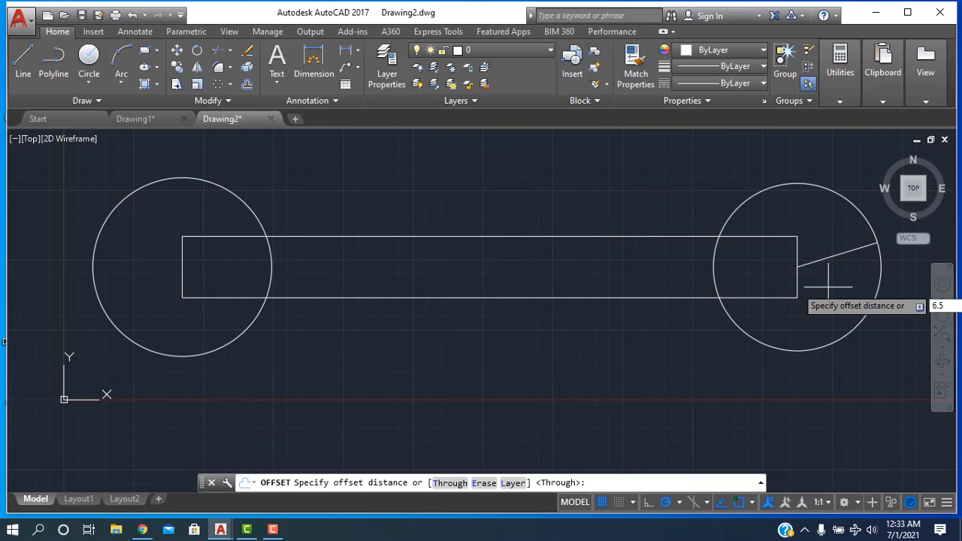
key("Return")
left_click(829, 285)
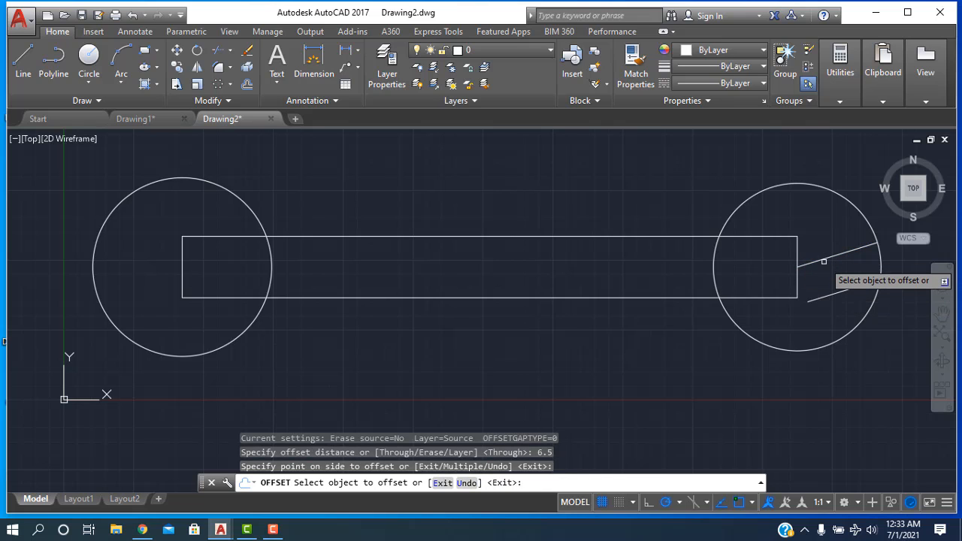
left_click(824, 262)
left_click(818, 227)
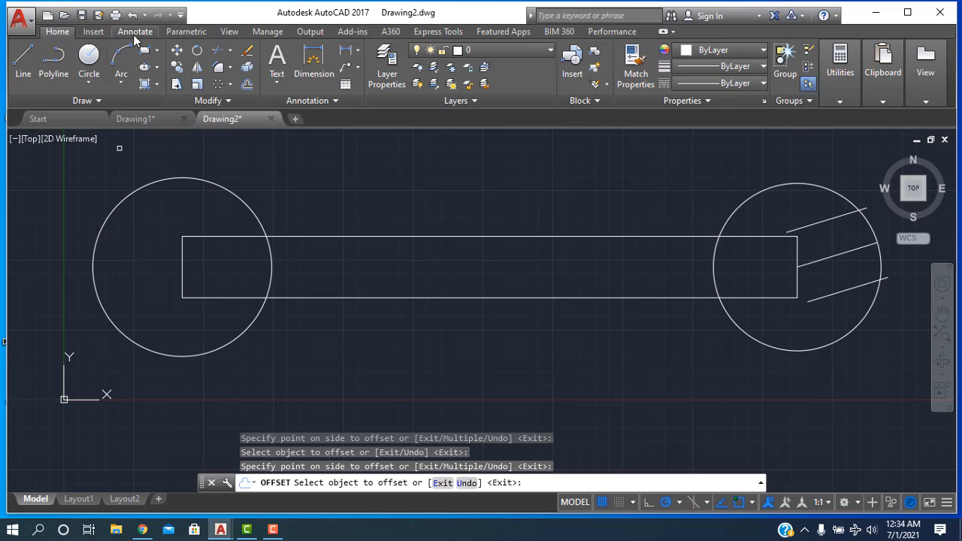
Draw a line 15 units long at 163 degrees from the left circle's centre, sloping down and outward
left_click(34, 57)
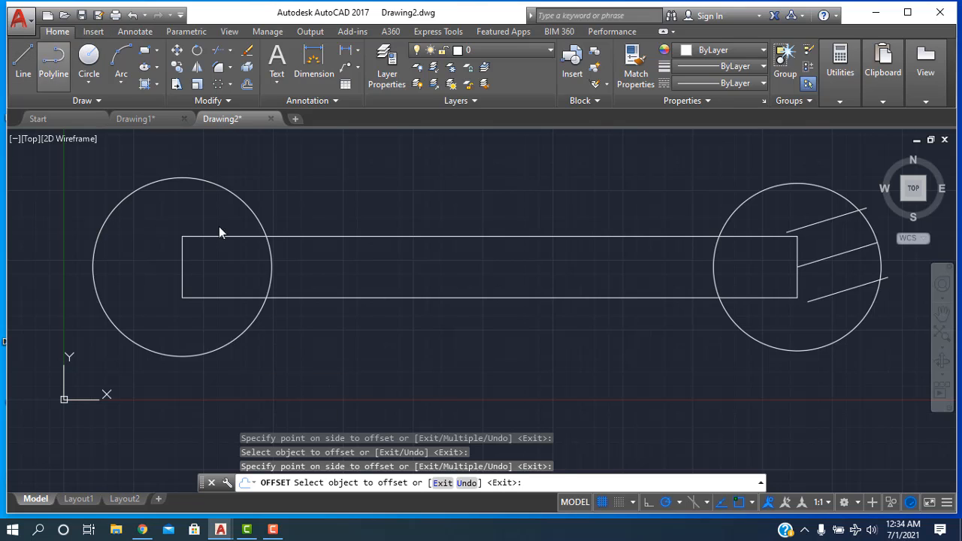
left_click(182, 267)
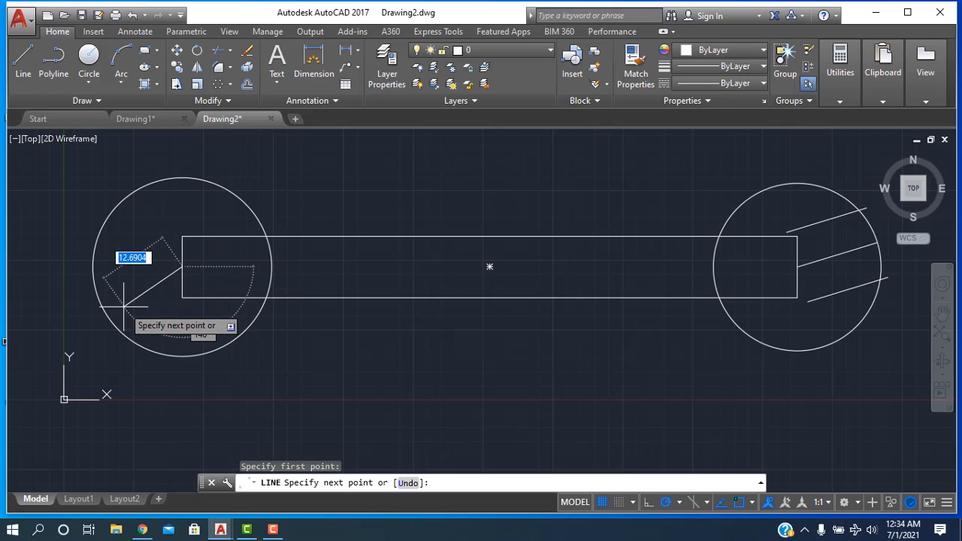
type("15")
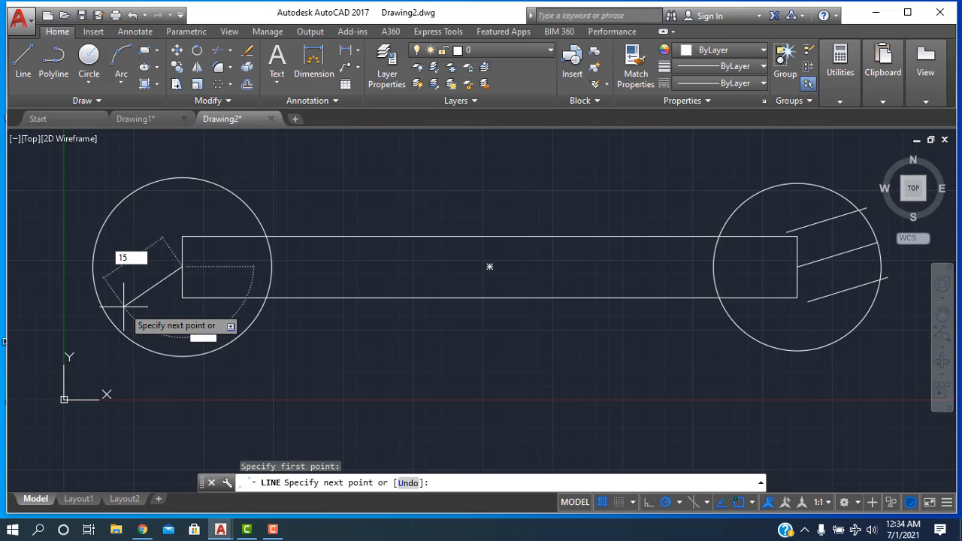
key("Tab")
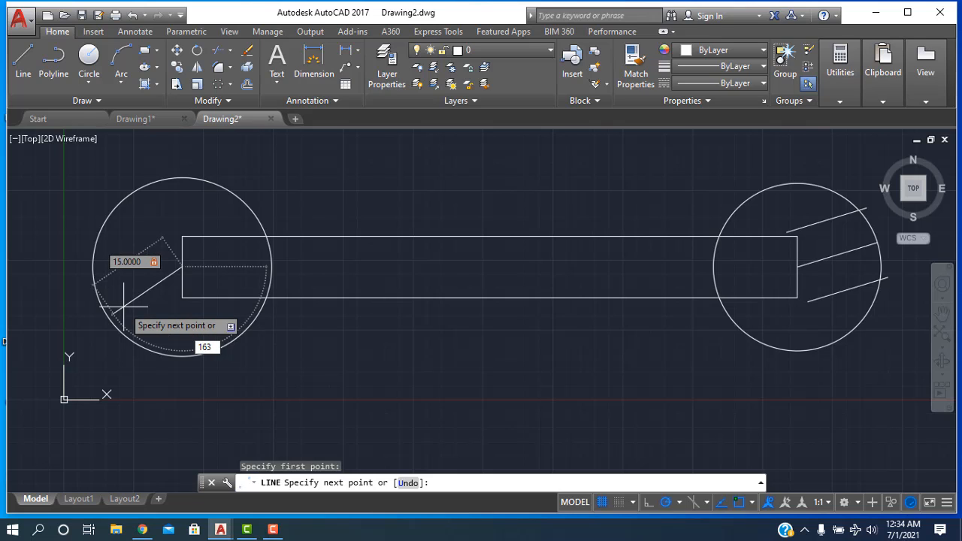
key("Return")
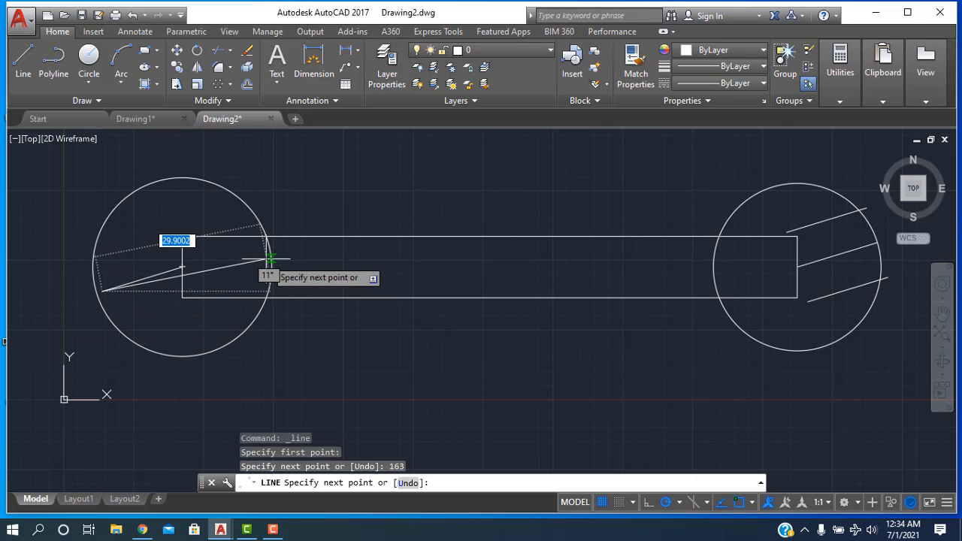
key("Escape")
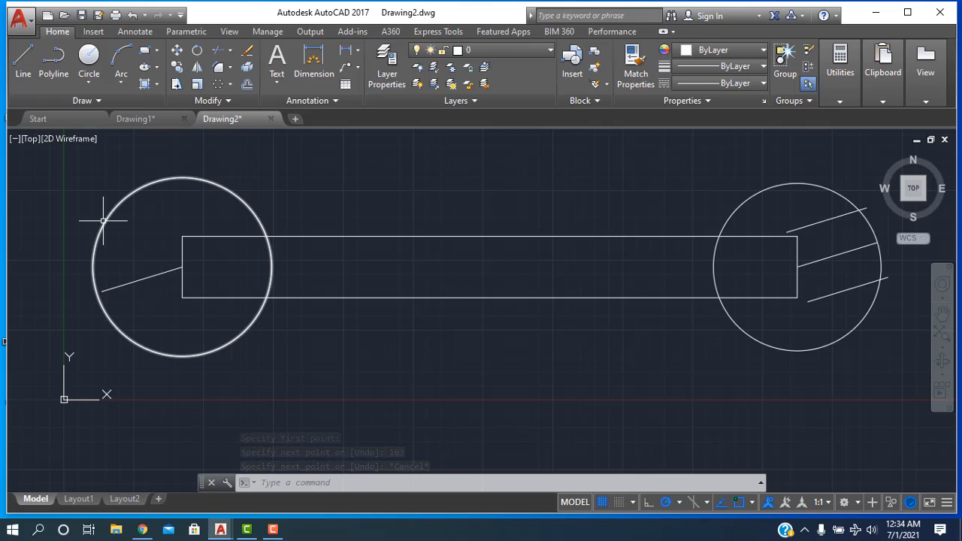
Extend the angled line at the left end to the edge of the left circle
mouse_move(103, 221)
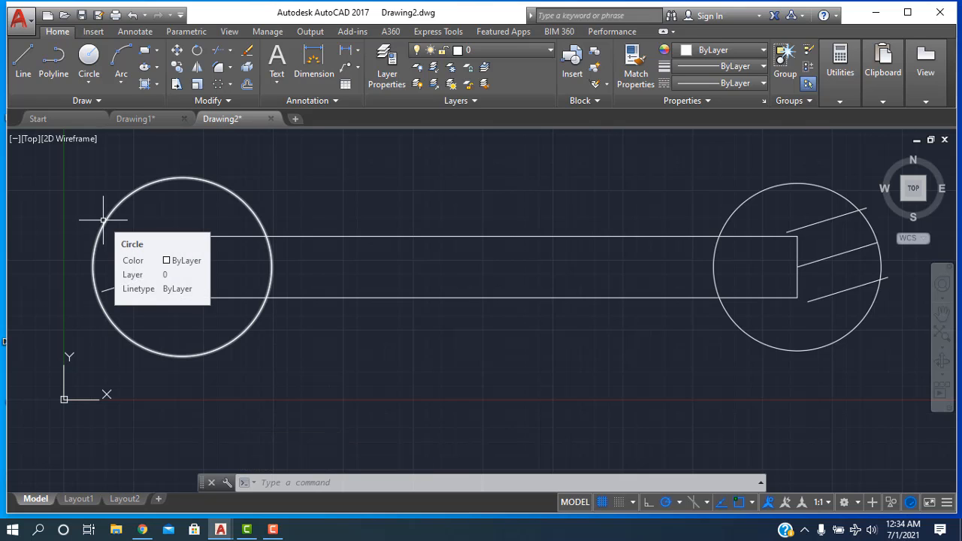
mouse_move(732, 212)
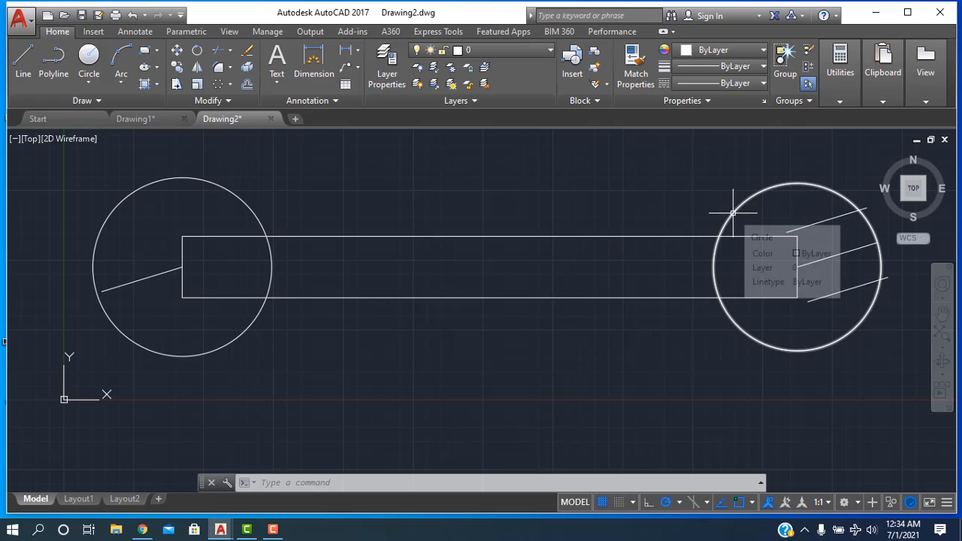
left_click(230, 56)
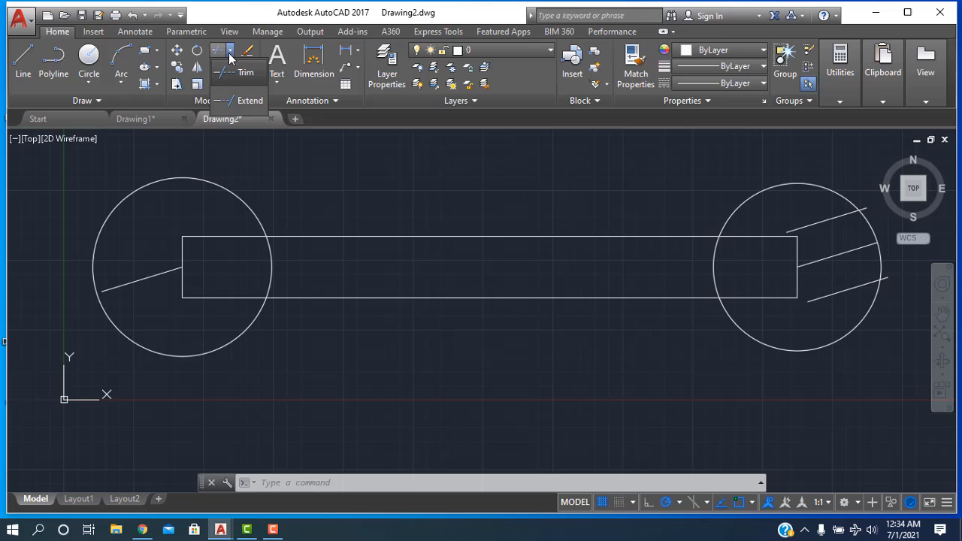
left_click(232, 101)
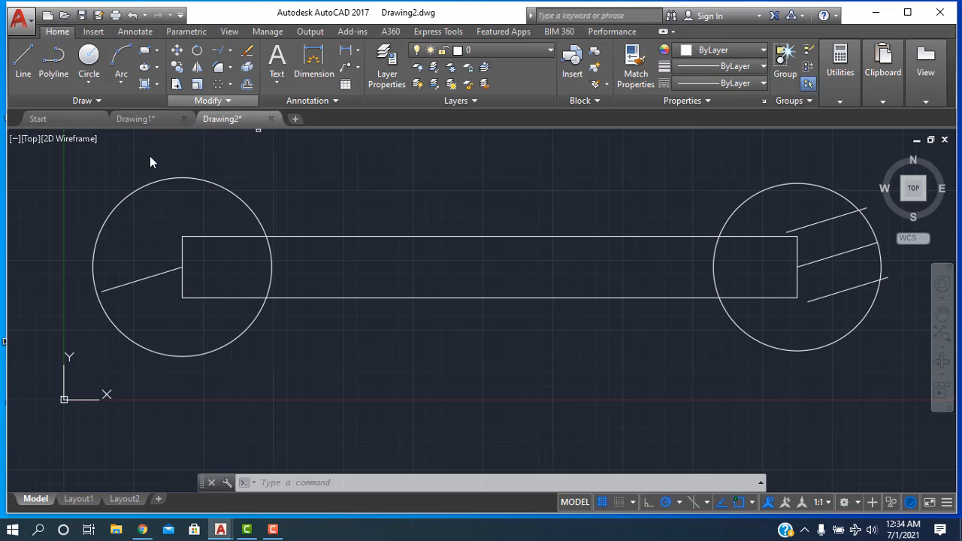
left_click(97, 241)
key("Return")
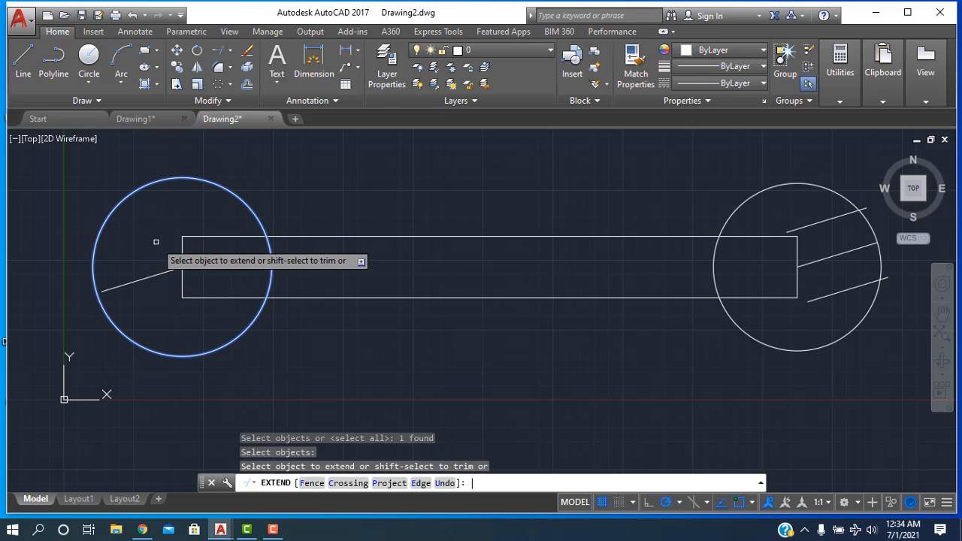
left_click(136, 280)
key("Escape")
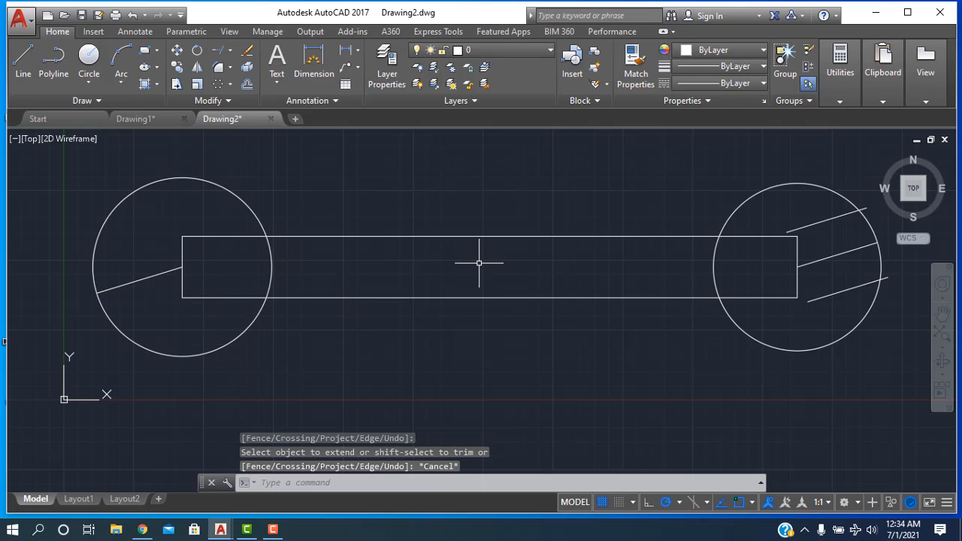
Offset the extended angled line at the left end by 6.5 units to both sides
left_click(246, 85)
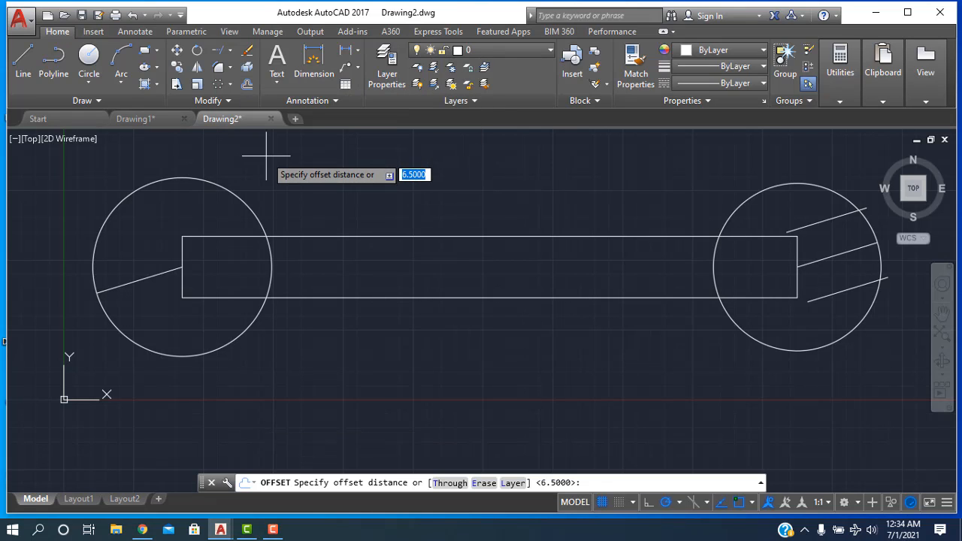
key("Return")
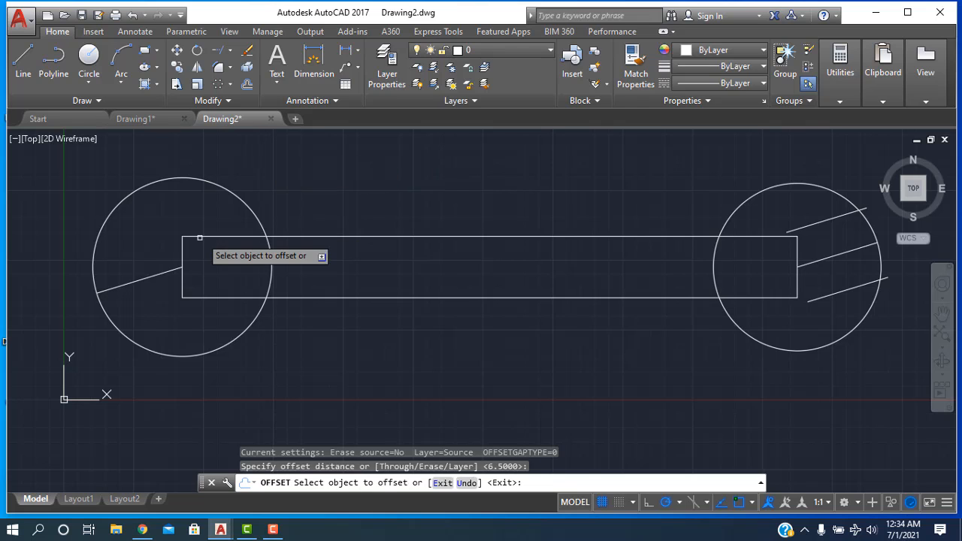
left_click(172, 268)
left_click(168, 246)
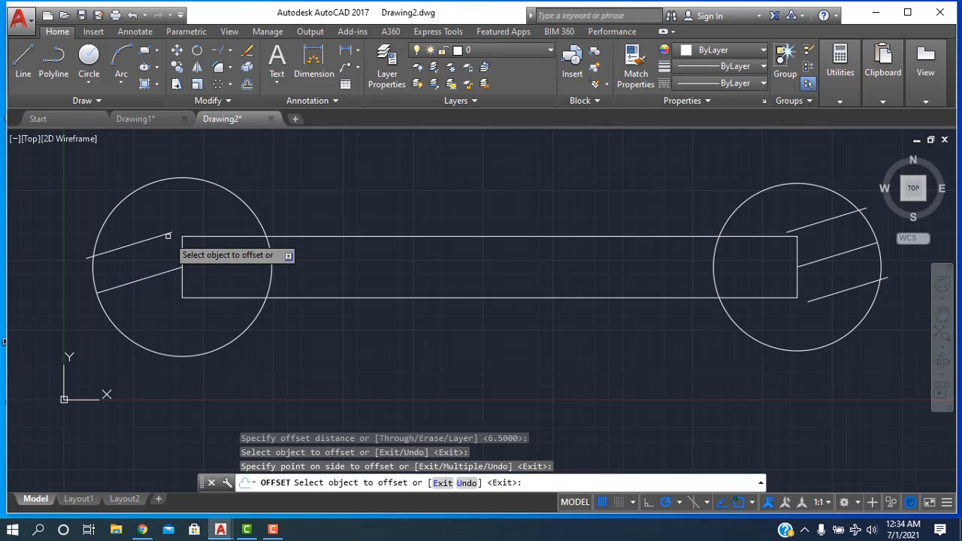
left_click(164, 274)
left_click(161, 305)
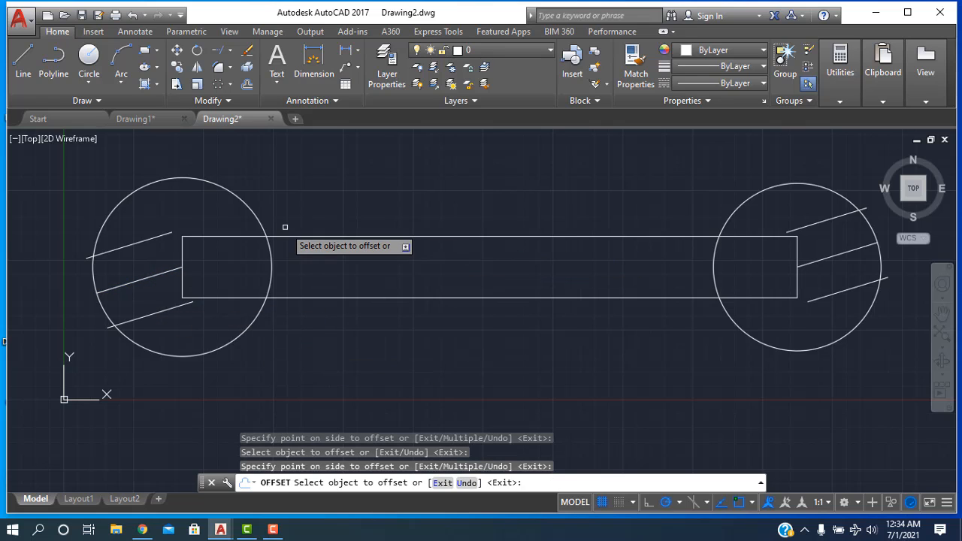
key("Escape")
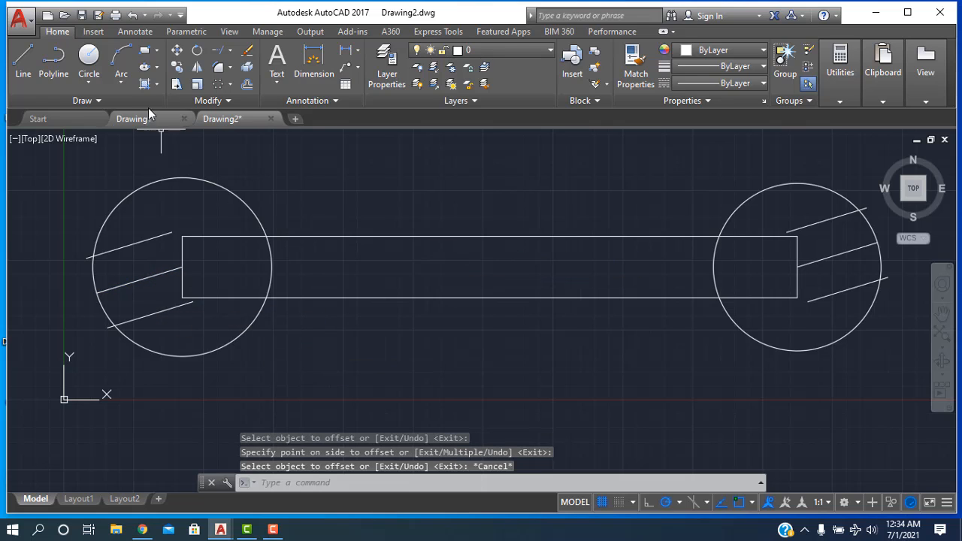
Draw a circle centred on the midpoint of the left end's middle angled line, passing through the rectangle's upper-left corner
left_click(90, 57)
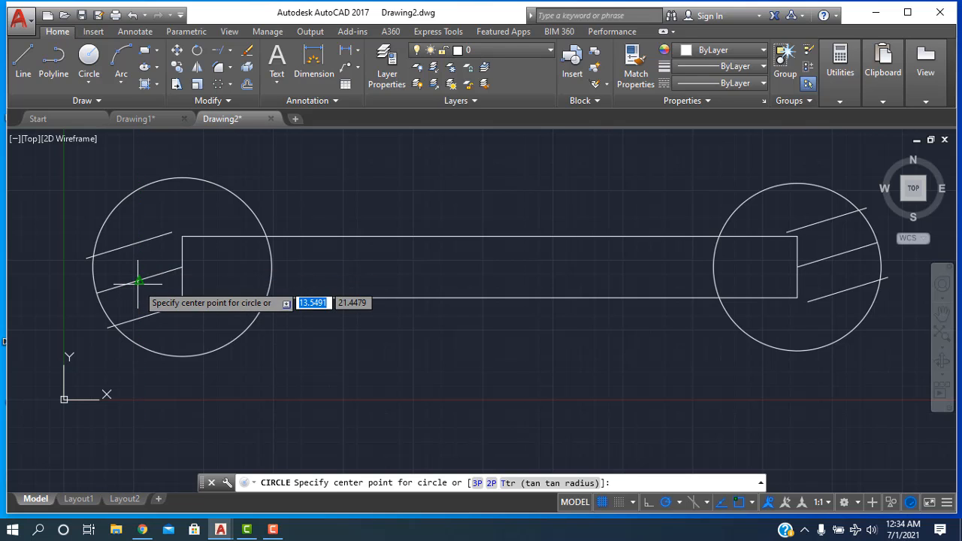
left_click(139, 281)
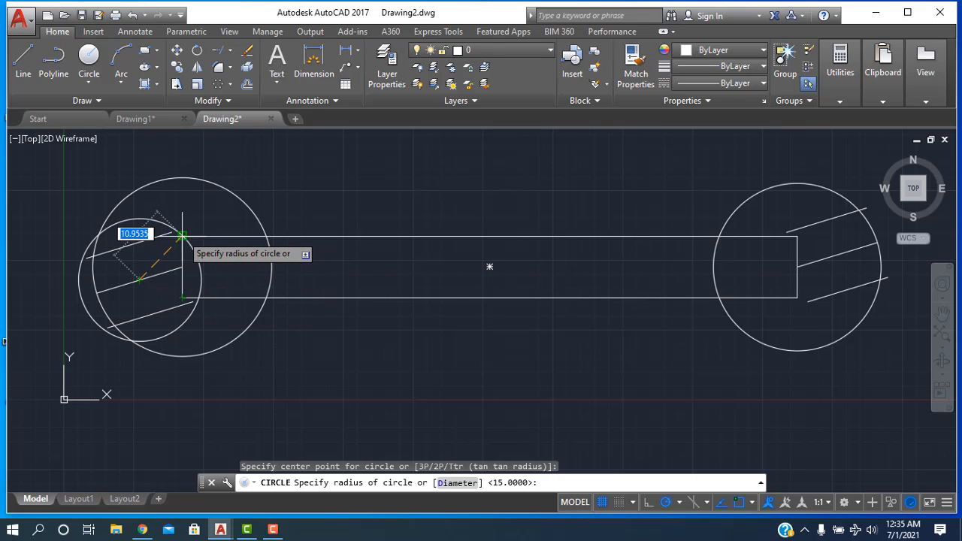
left_click(182, 236)
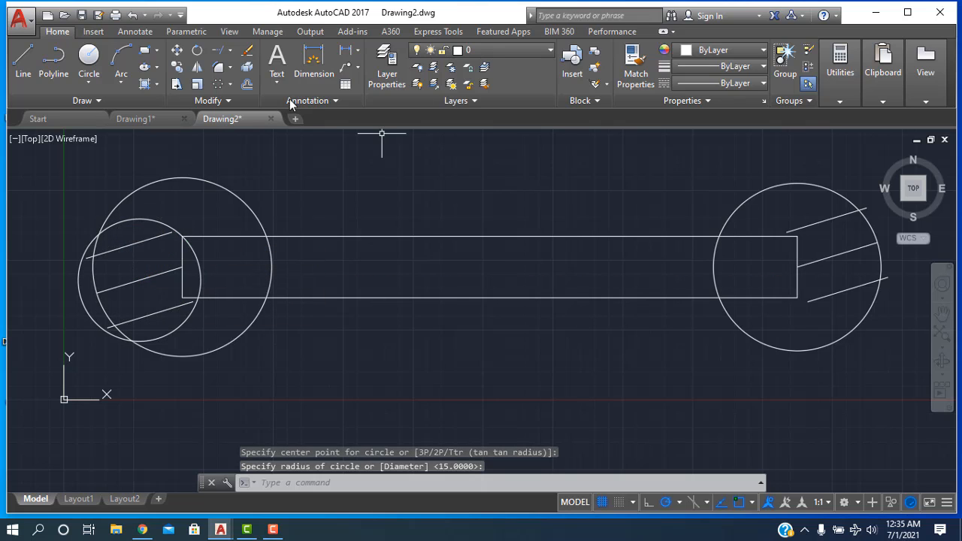
Draw a circle centred on the midpoint of the right end's middle angled line, passing through the rectangle's lower-right corner
left_click(88, 62)
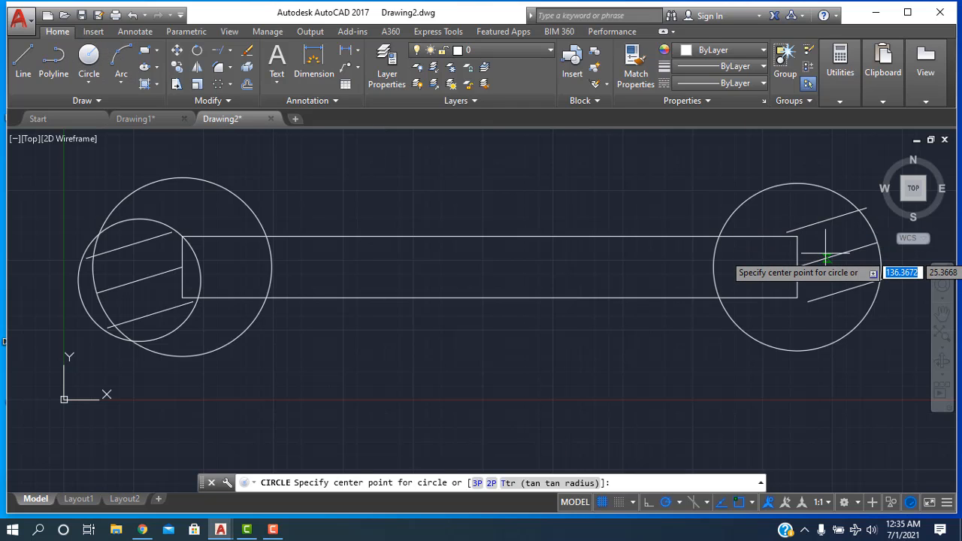
left_click(836, 257)
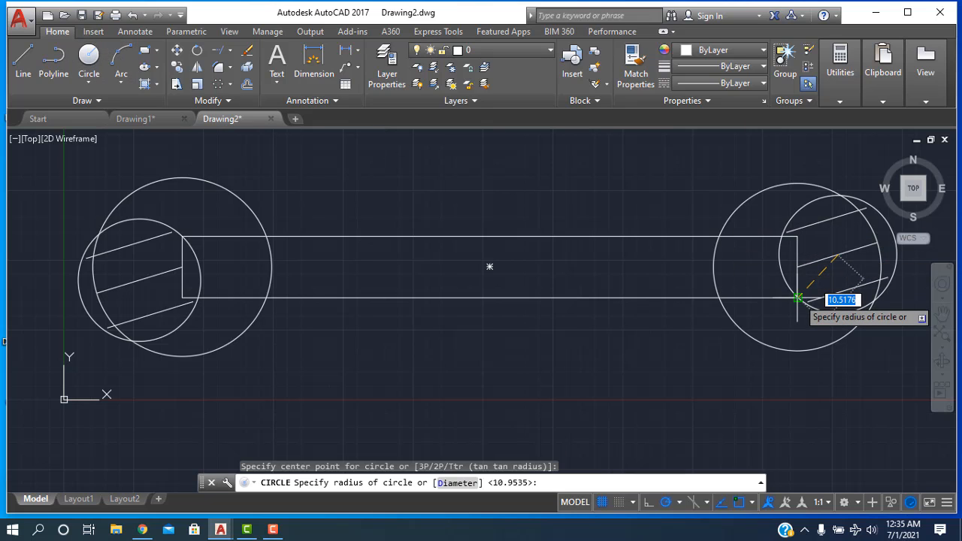
left_click(798, 298)
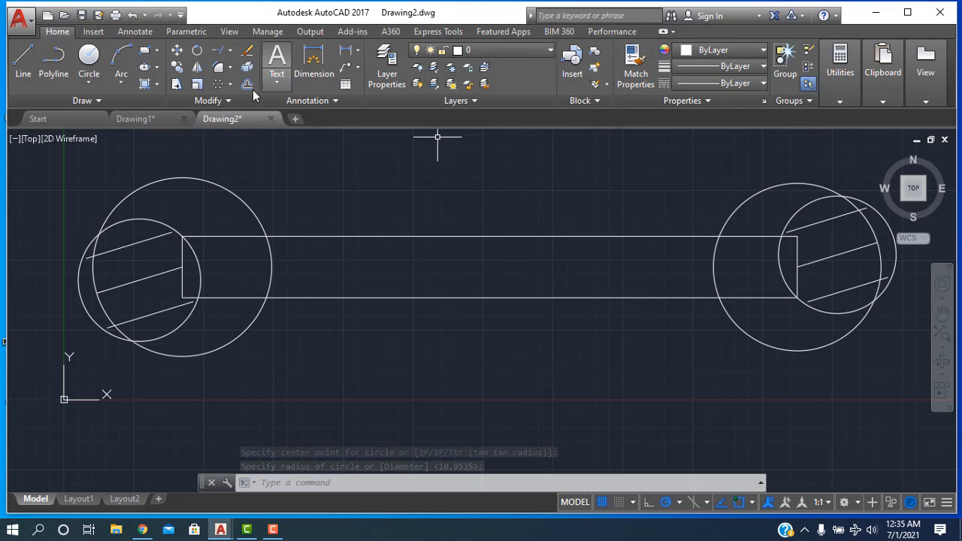
At the right end, trim the small circle outside the large circle, and the large circle's arc between the upper and middle angled lines
left_click(229, 54)
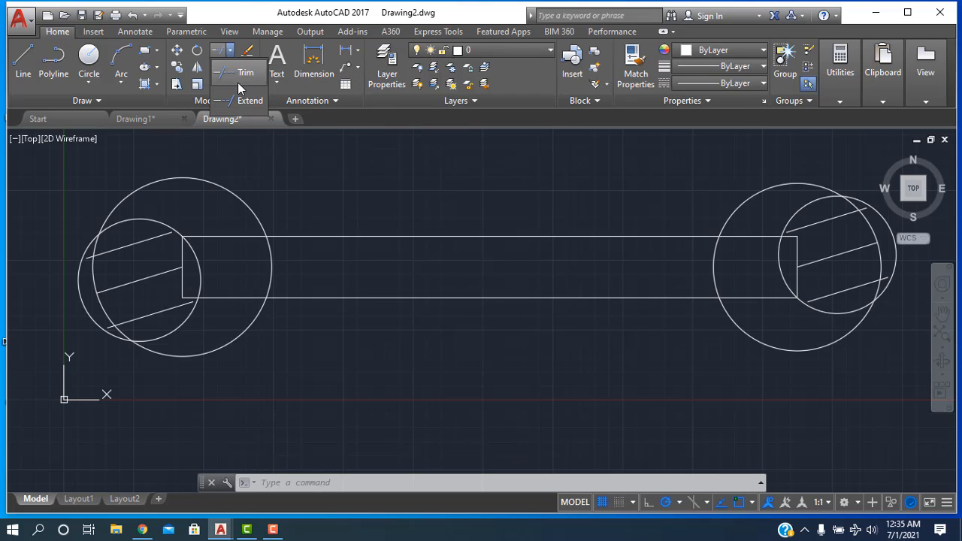
left_click(239, 79)
middle_click_drag(740, 183, 561, 192)
key("Return")
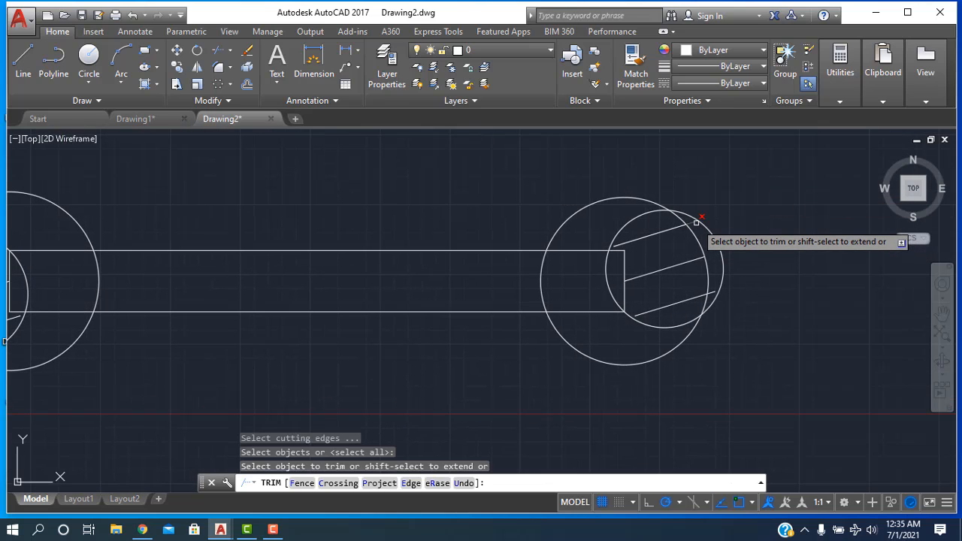
left_click(696, 219)
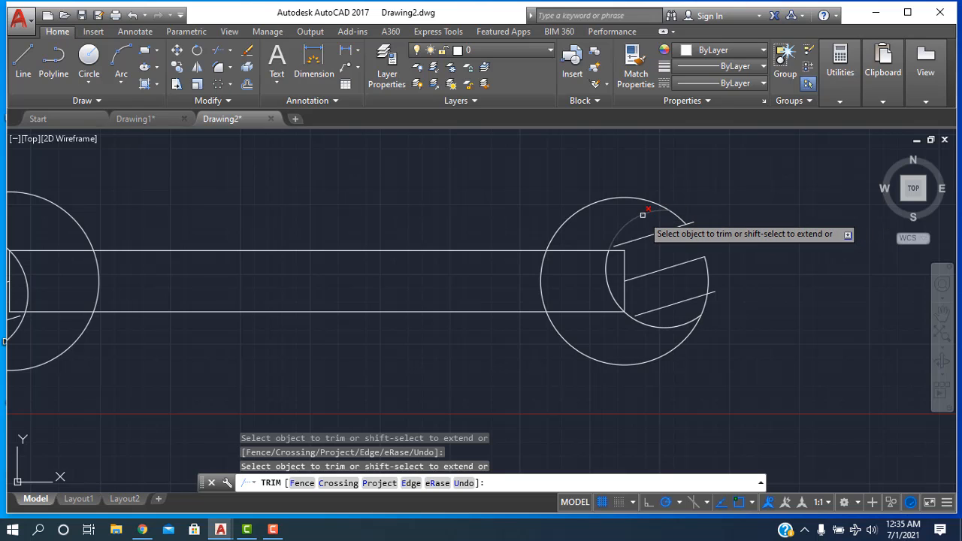
key("ctrl+z")
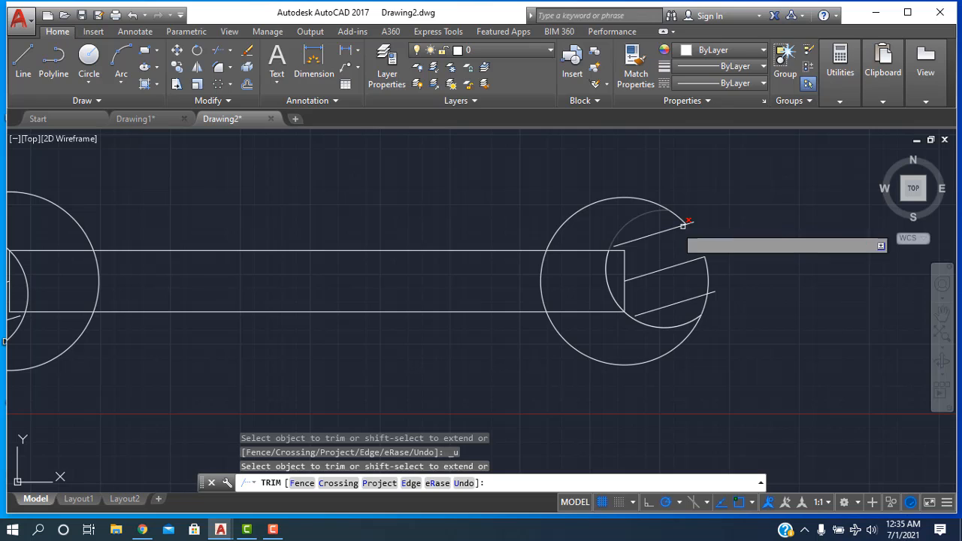
key("Escape")
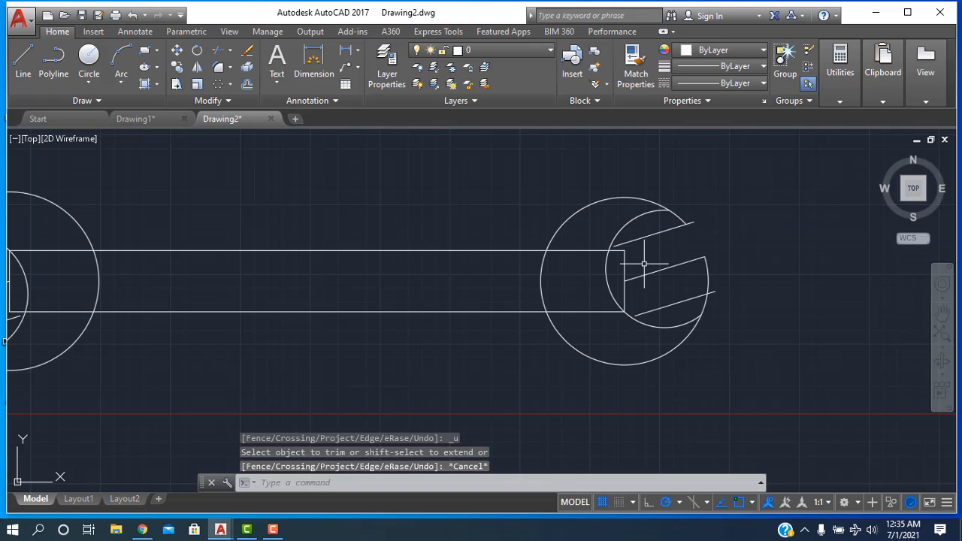
At the right end, extend the inner ends of the upper and lower angled lines to the small arc
left_click(616, 233)
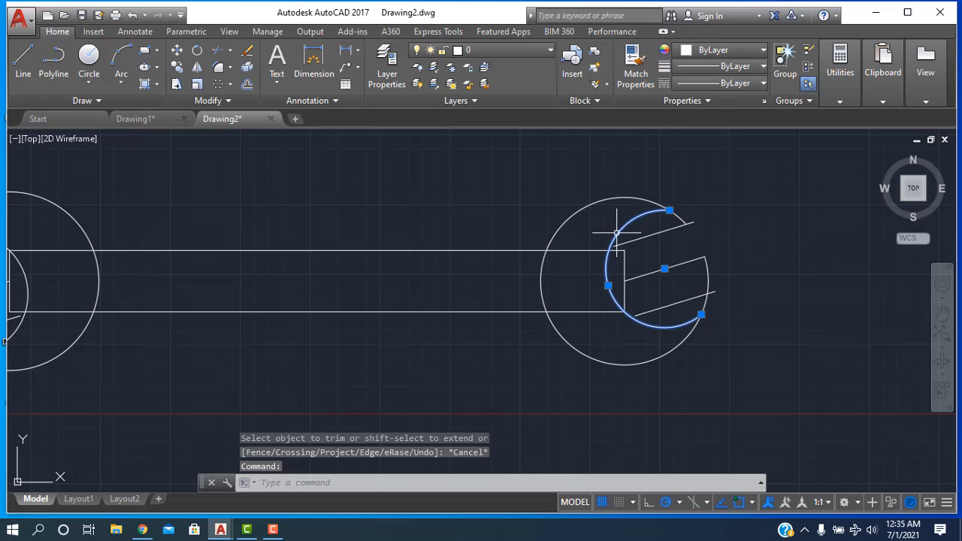
left_click(232, 53)
left_click(230, 98)
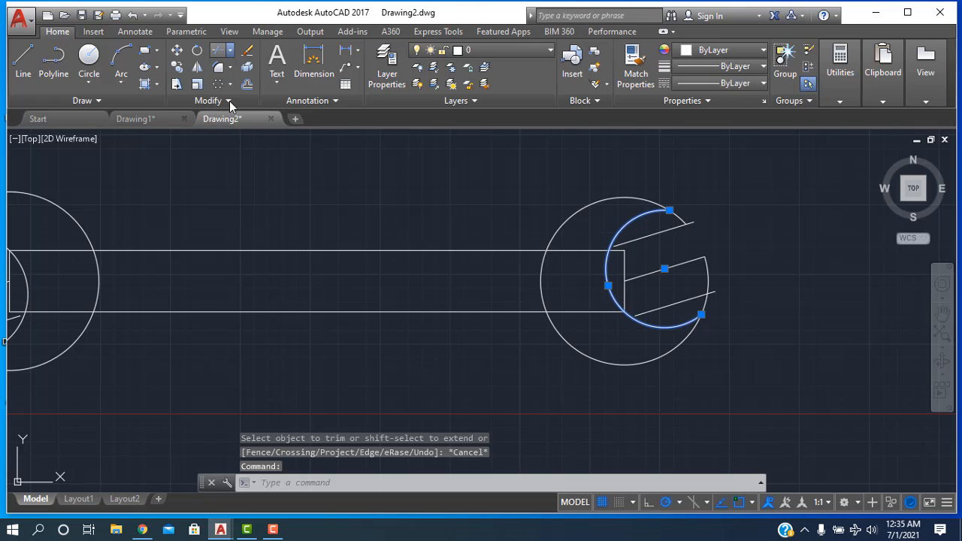
left_click(649, 235)
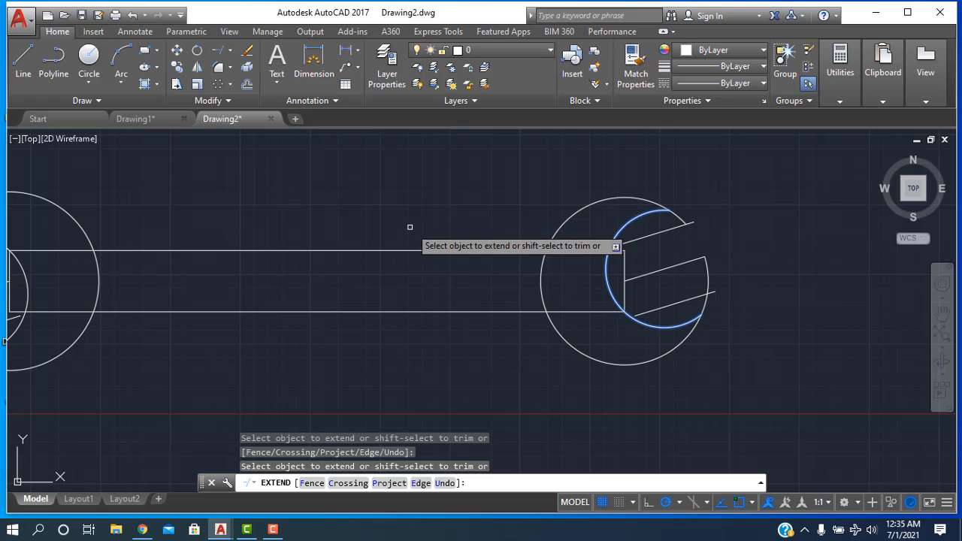
left_click(644, 311)
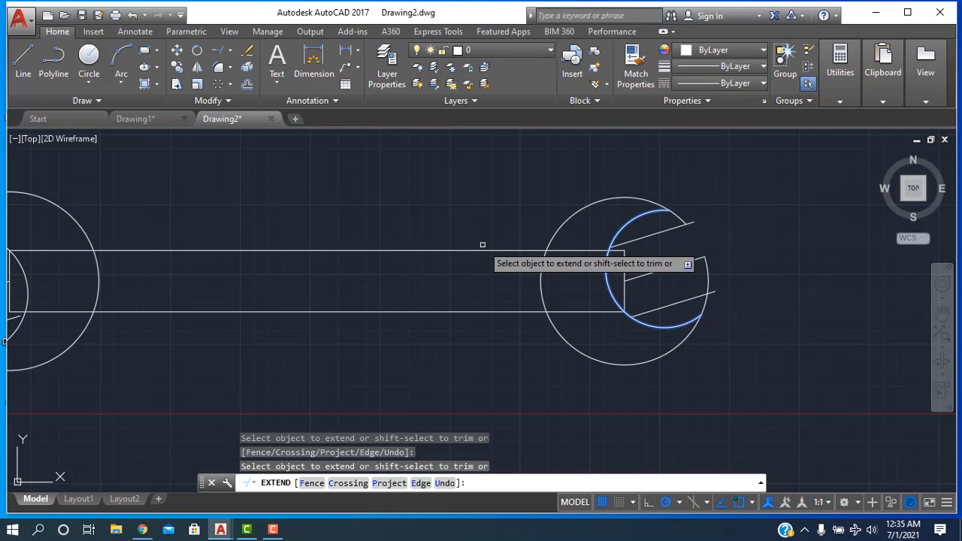
key("Escape")
At the left end, extend the inner ends of the upper and lower angled lines to the small circle
left_click(406, 223)
middle_click_drag(392, 226, 612, 233)
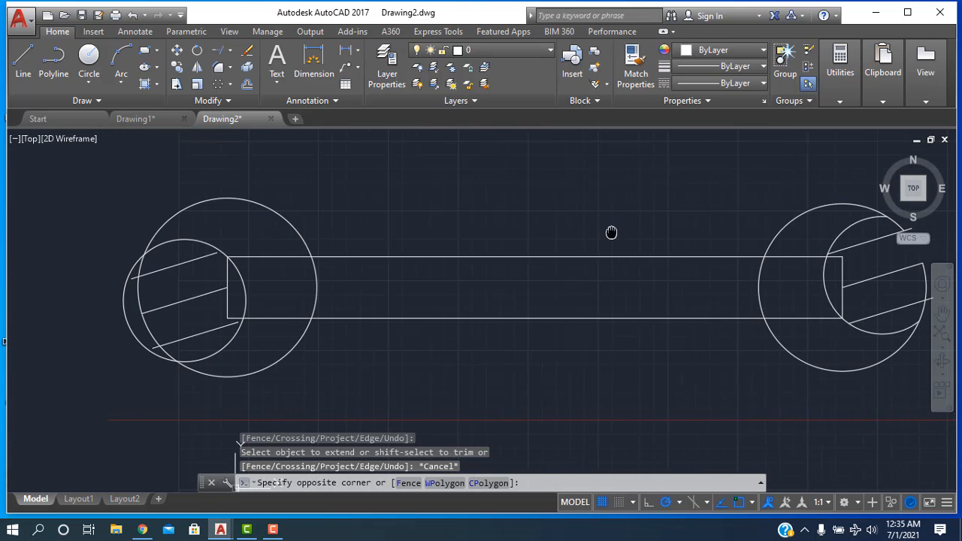
left_click(359, 222)
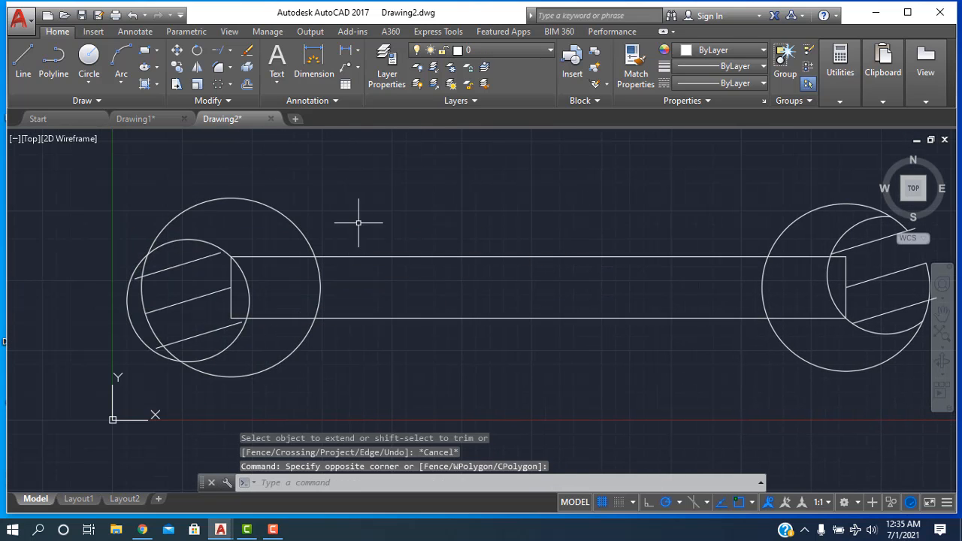
left_click(183, 239)
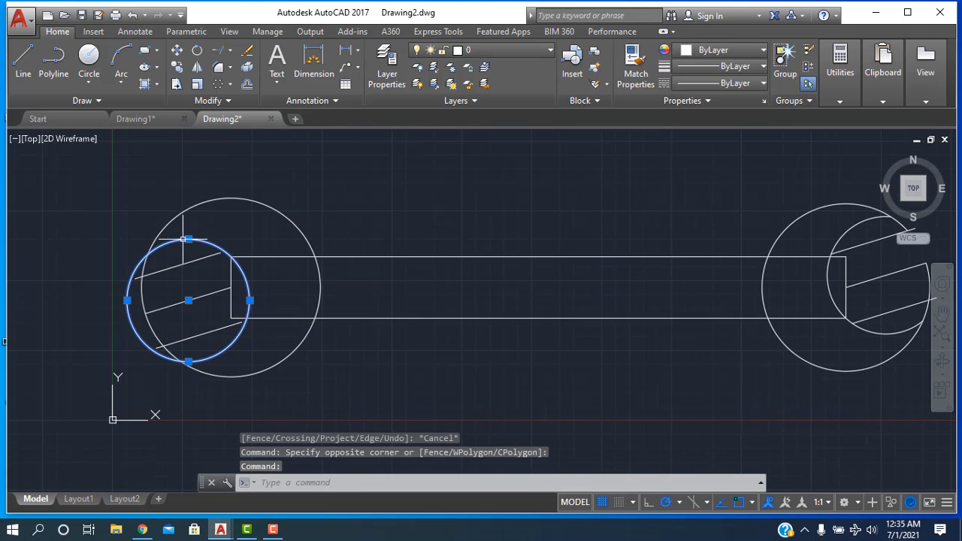
left_click(230, 51)
left_click(225, 95)
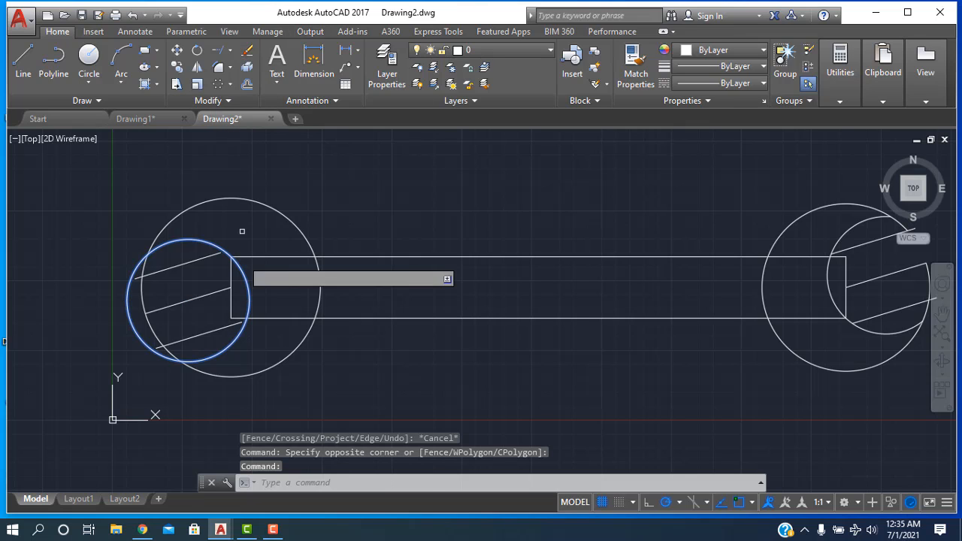
left_click(197, 260)
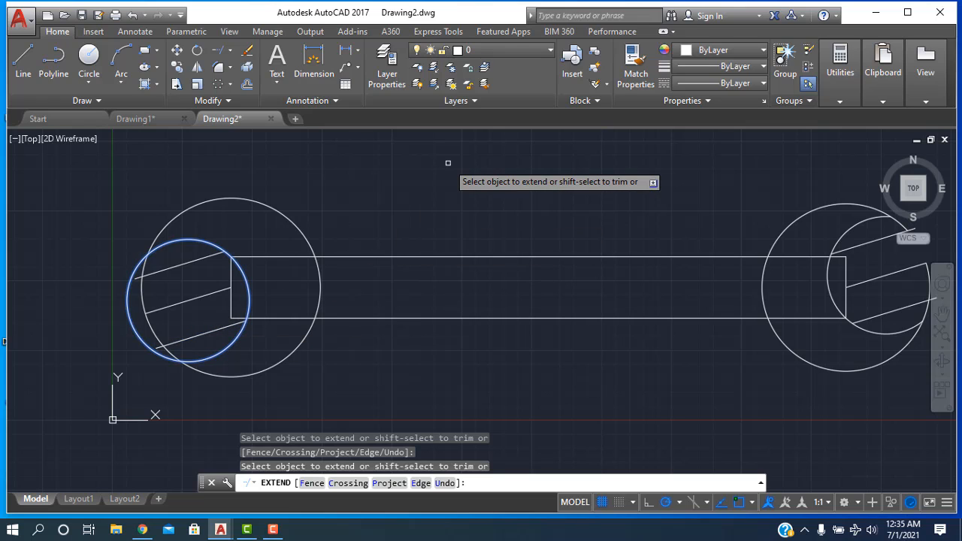
key("Escape")
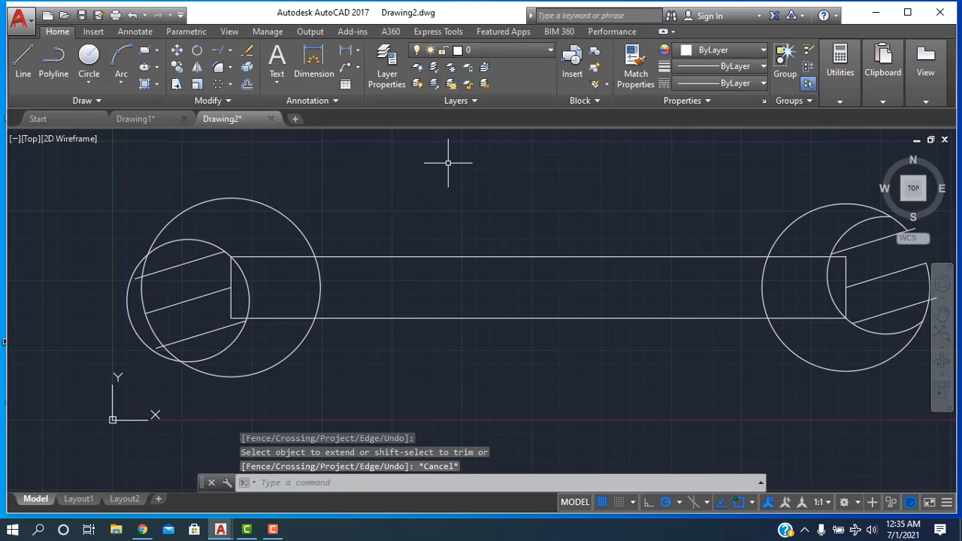
At the left end, trim the small circle outside the large circle, and the large circle's arc between the upper and middle angled lines
left_click(232, 49)
left_click(225, 79)
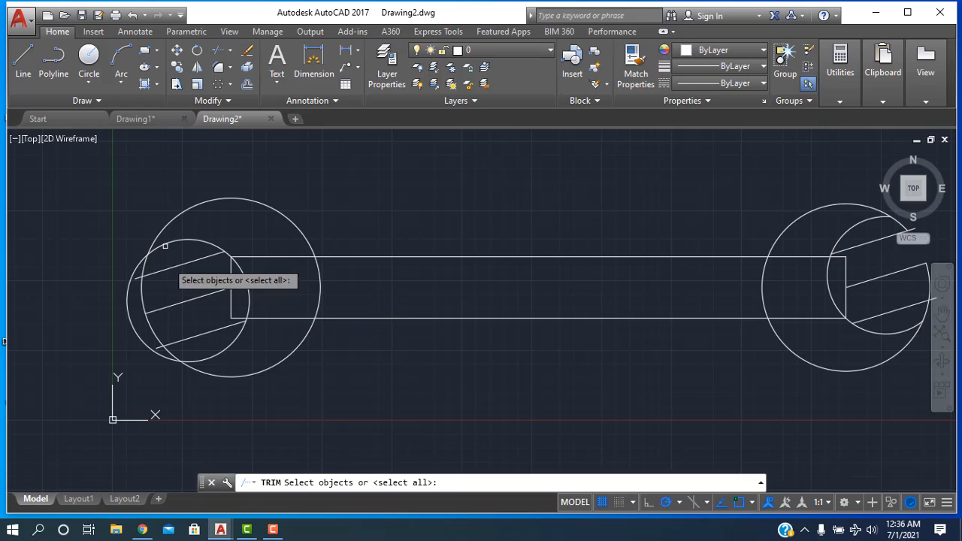
key("Return")
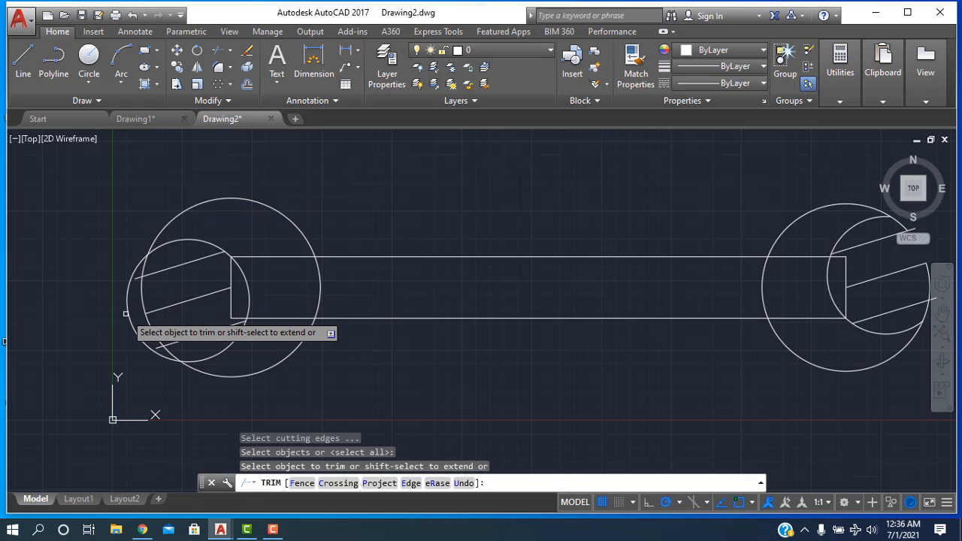
left_click(126, 312)
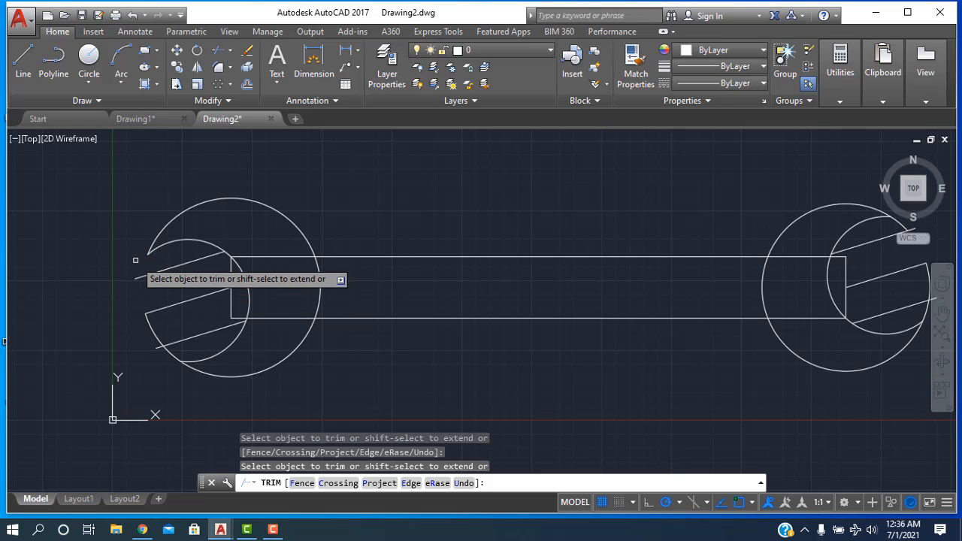
key("ctrl+z")
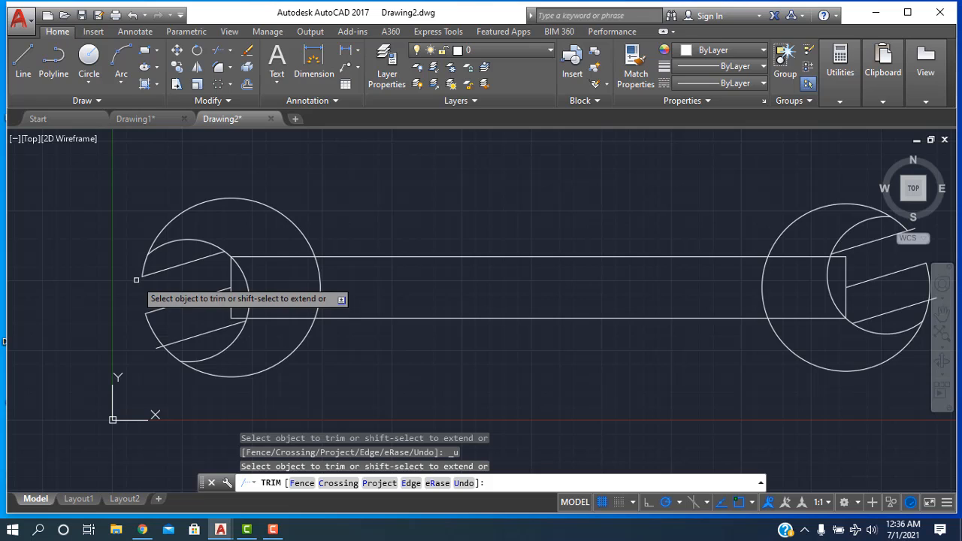
At the left end, trim the angled lines' overhang outside the large circle and the small circle's arc below the lower angled line
left_click(138, 276)
left_click(164, 341)
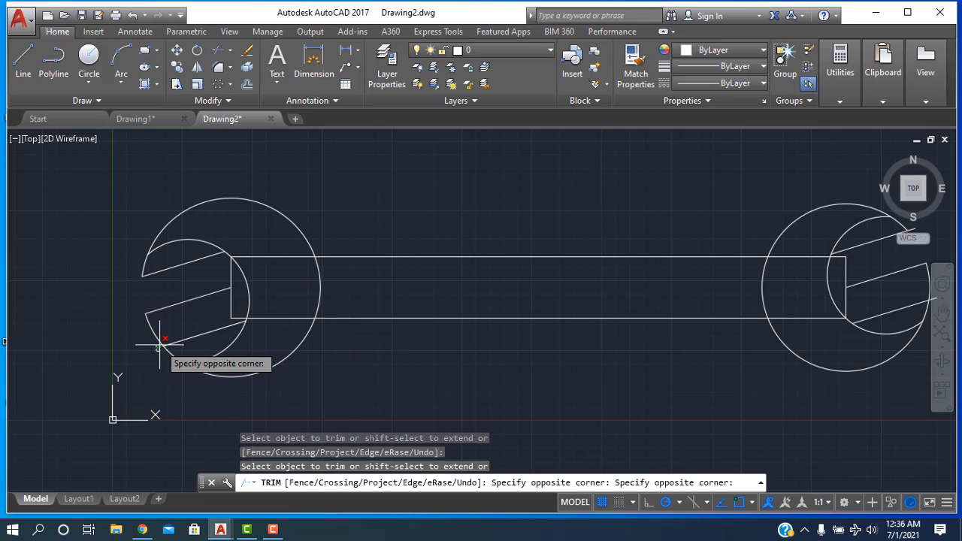
left_click(160, 346)
left_click(160, 345)
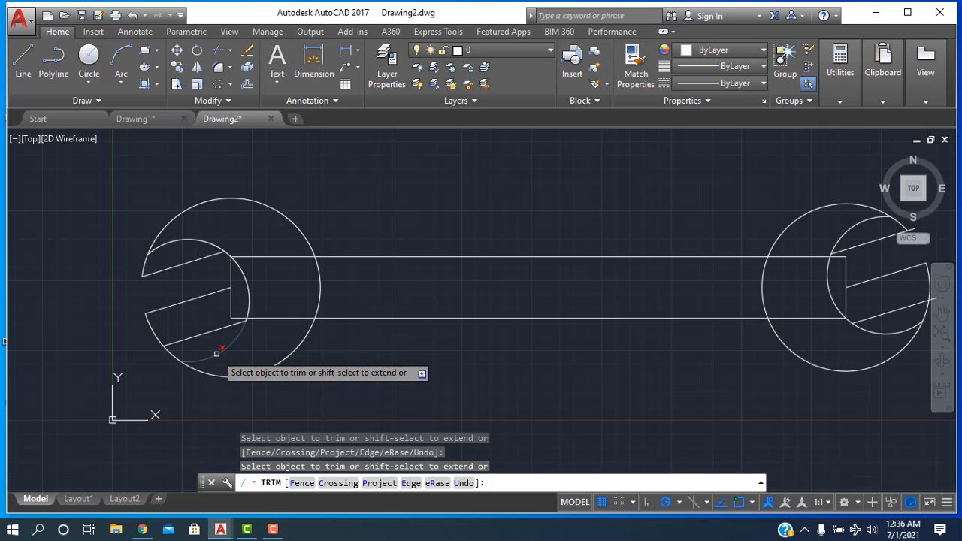
left_click(216, 353)
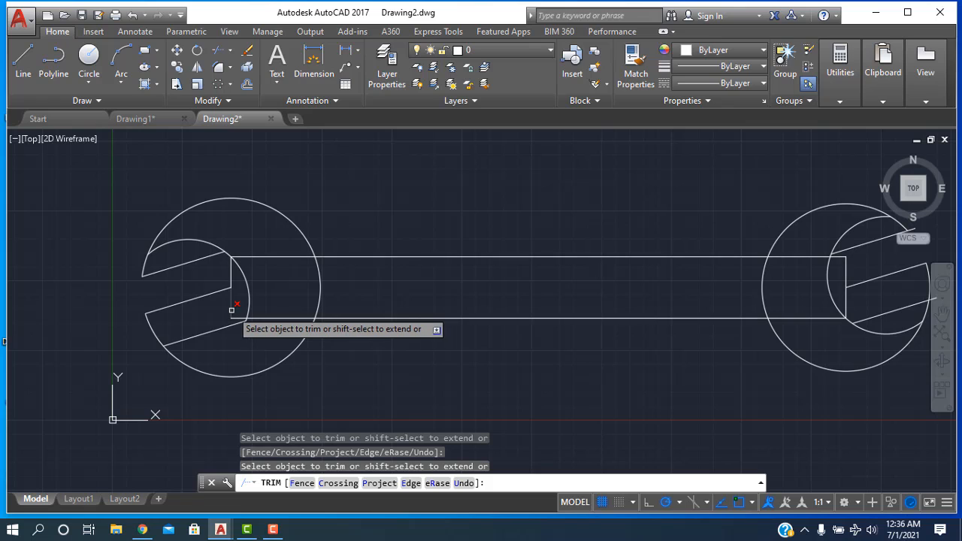
Trim the rectangle's end and long edges inside the left head, plus the large circle's arc between the middle and lower angled lines
left_click(232, 276)
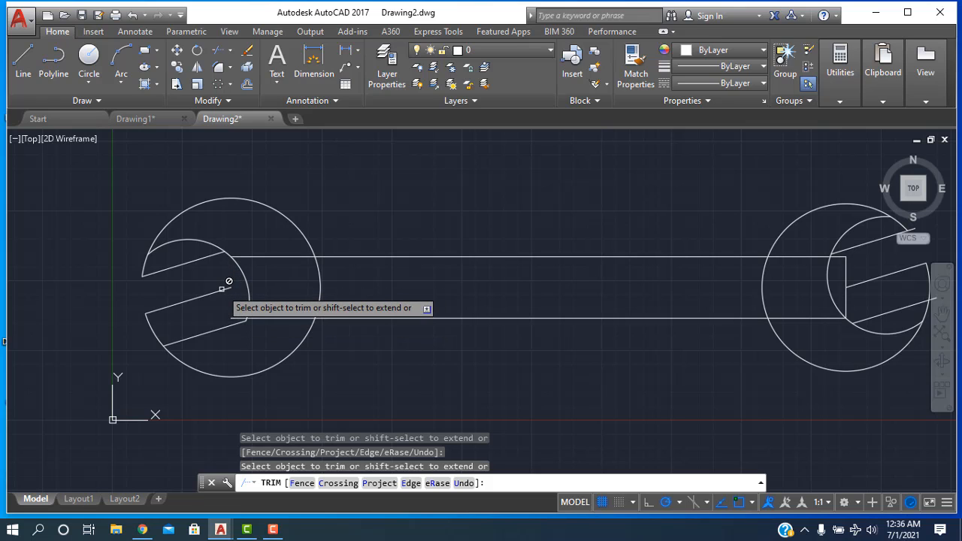
left_click(286, 319)
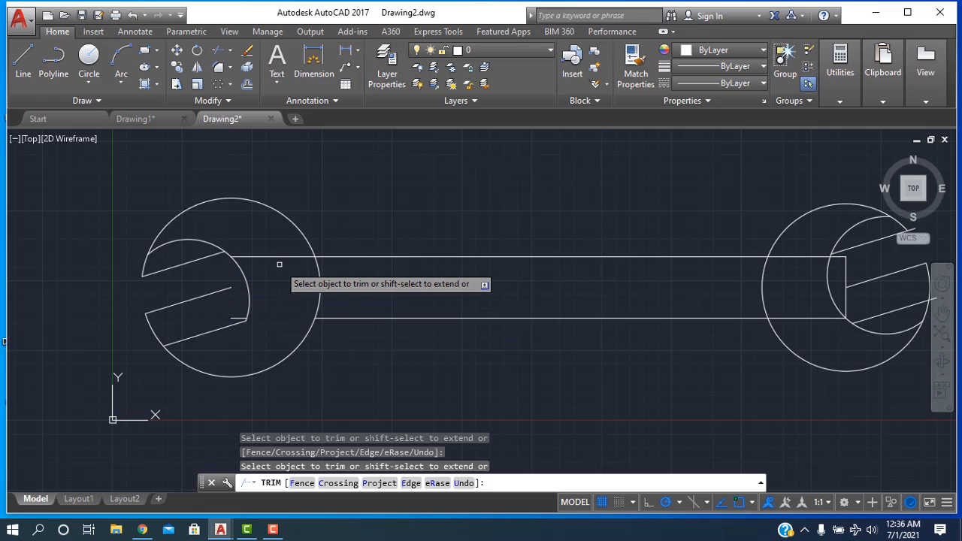
left_click(279, 258)
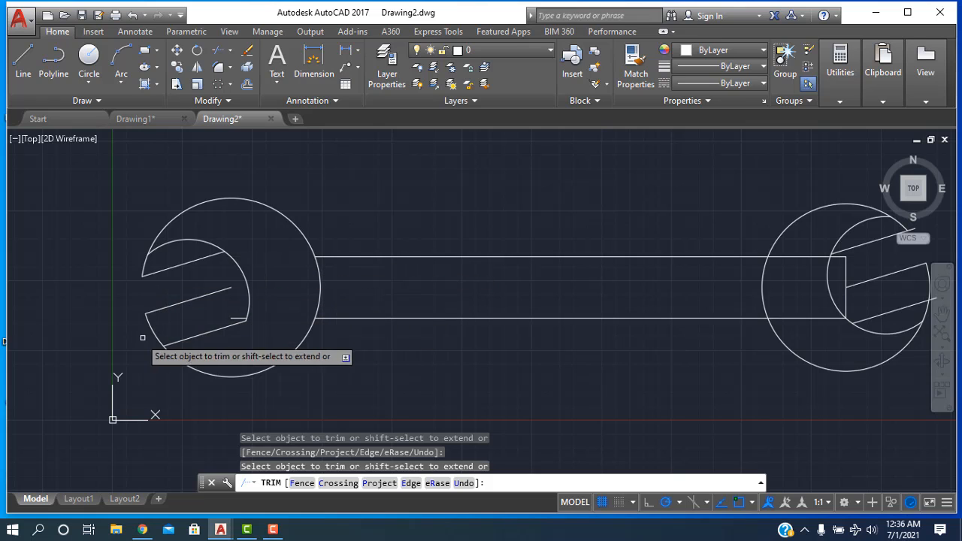
At the right end, trim the angled lines' overhang, the small arc above and below the jaw lines, and the rectangle's edges inside the head
mouse_move(700, 241)
middle_mouse_down()
mouse_move(473, 238)
mouse_move(470, 256)
middle_mouse_up()
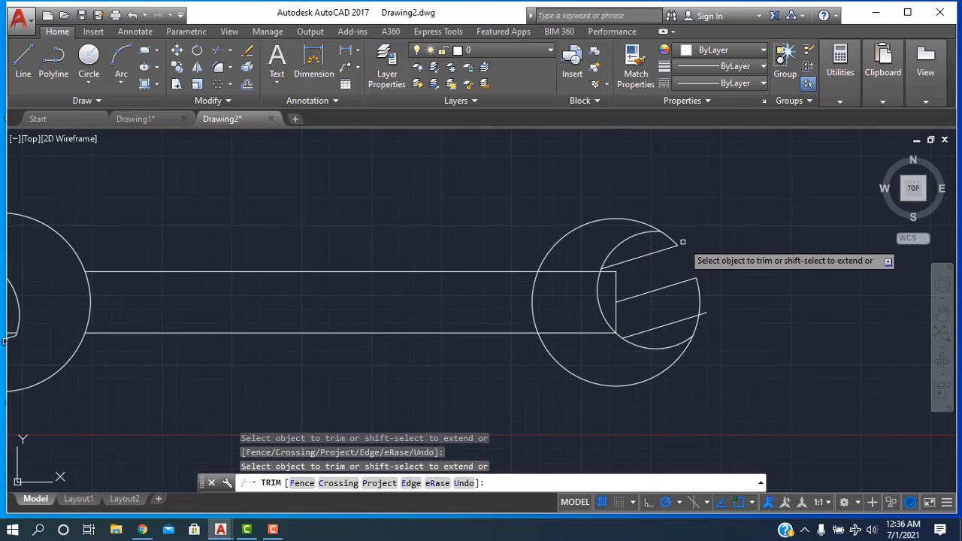
left_click(705, 314)
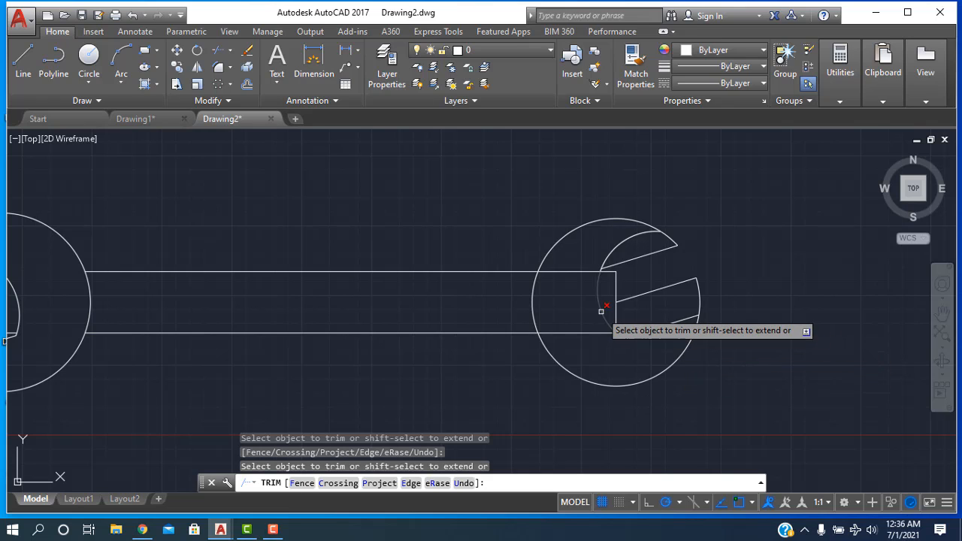
left_click(579, 271)
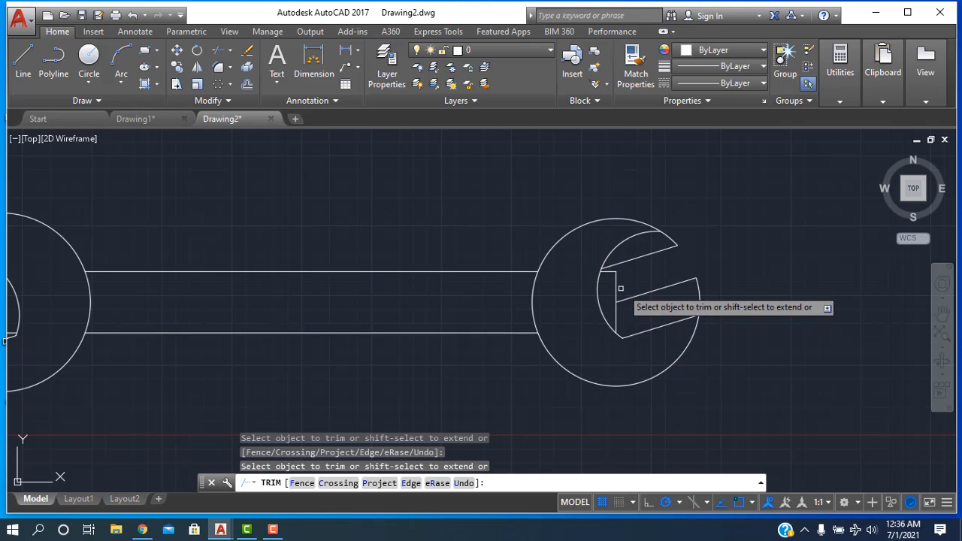
left_click(617, 284)
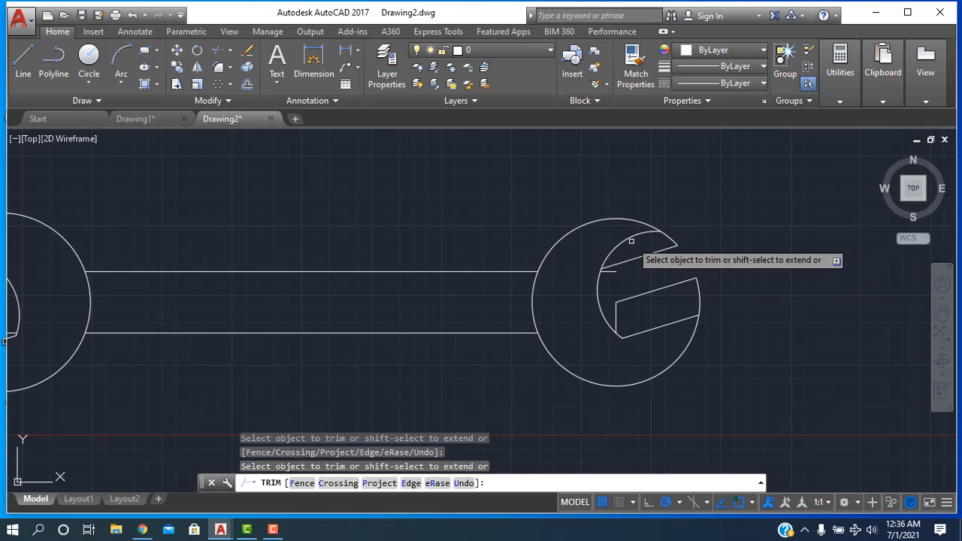
left_click(628, 238)
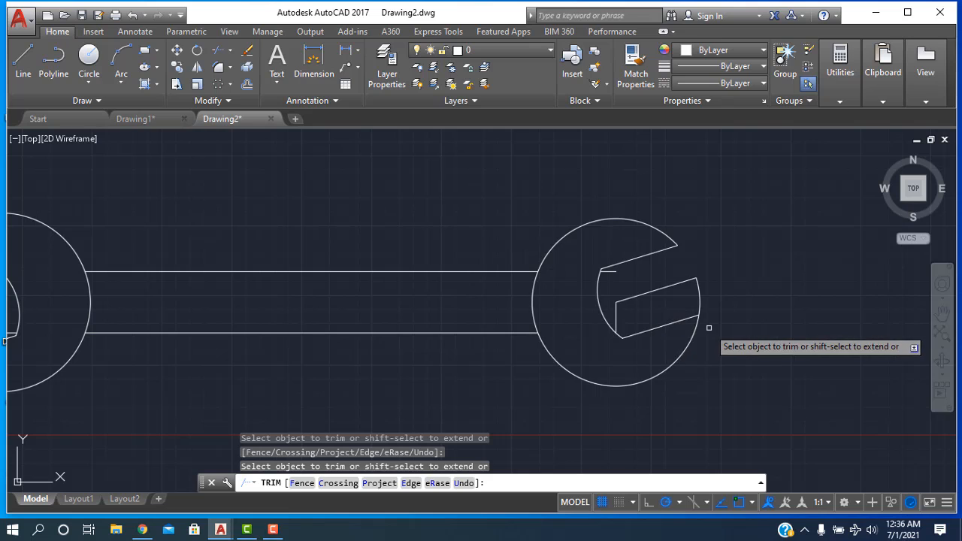
key("Escape")
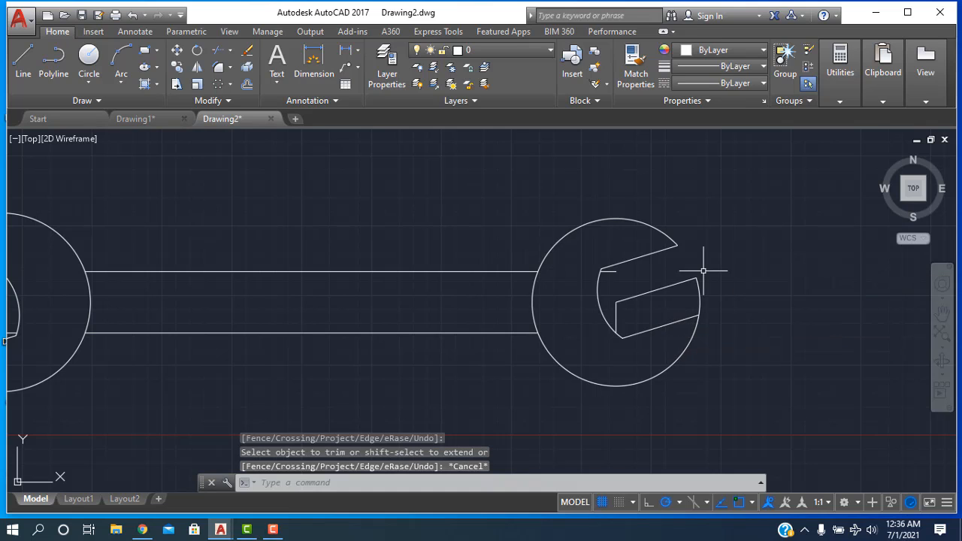
At the right end, trim the large circle's arc between the middle and lower angled lines to open the jaw
left_click(678, 283)
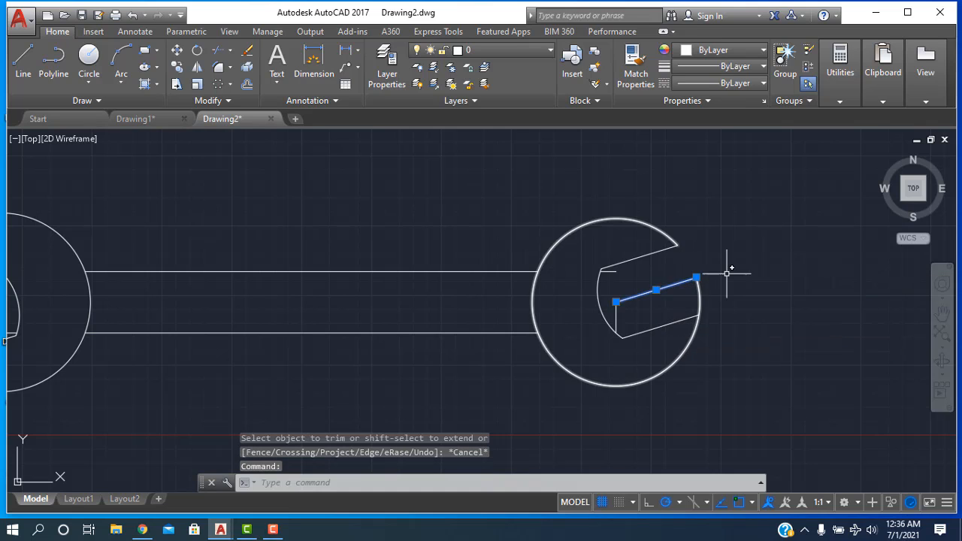
key("Escape")
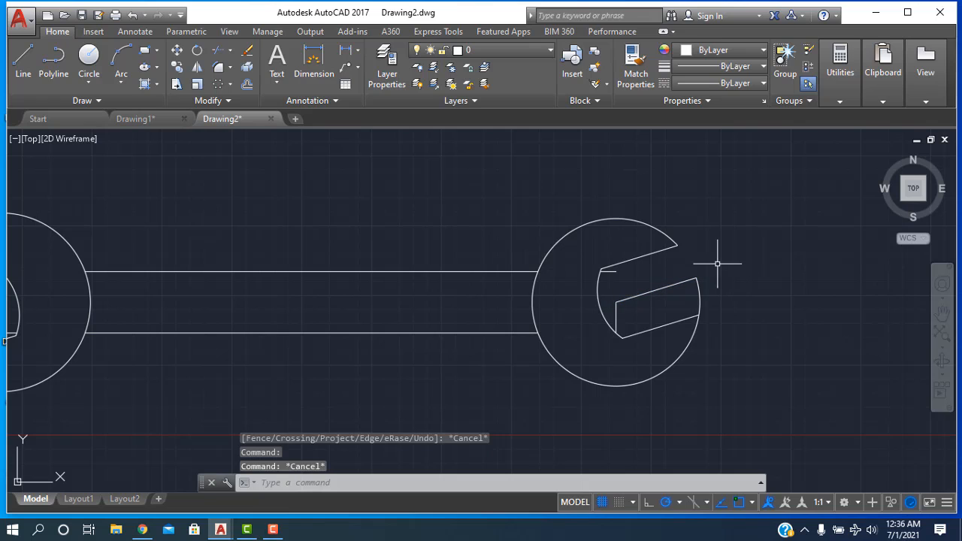
left_click(221, 53)
key("Return")
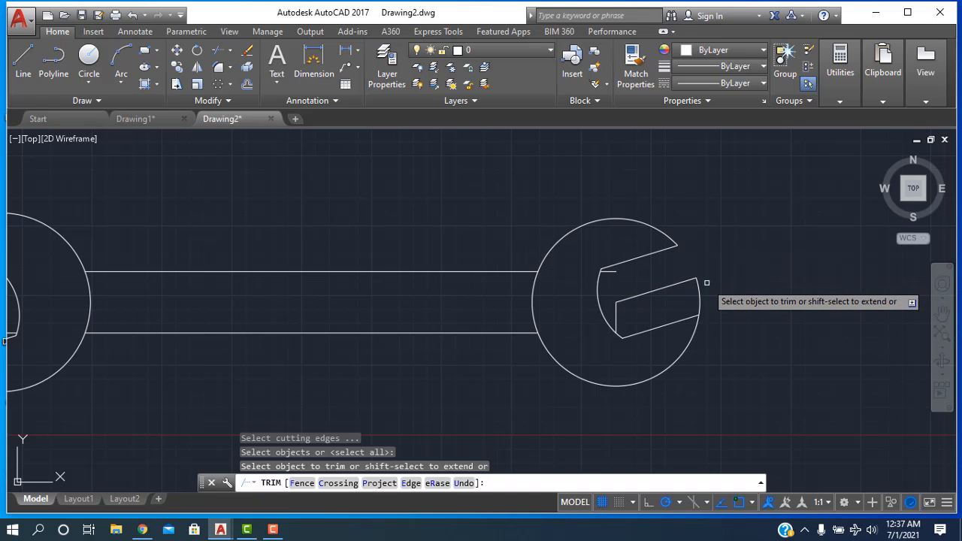
left_click(696, 290)
key("Escape")
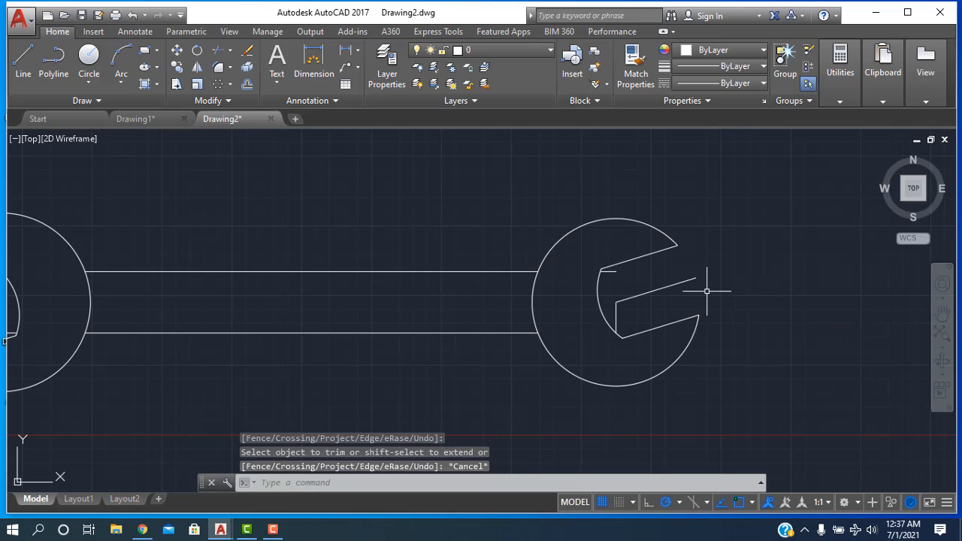
Erase the middle angled lines and the leftover rectangle segments inside the jaws at both ends
left_click(231, 52)
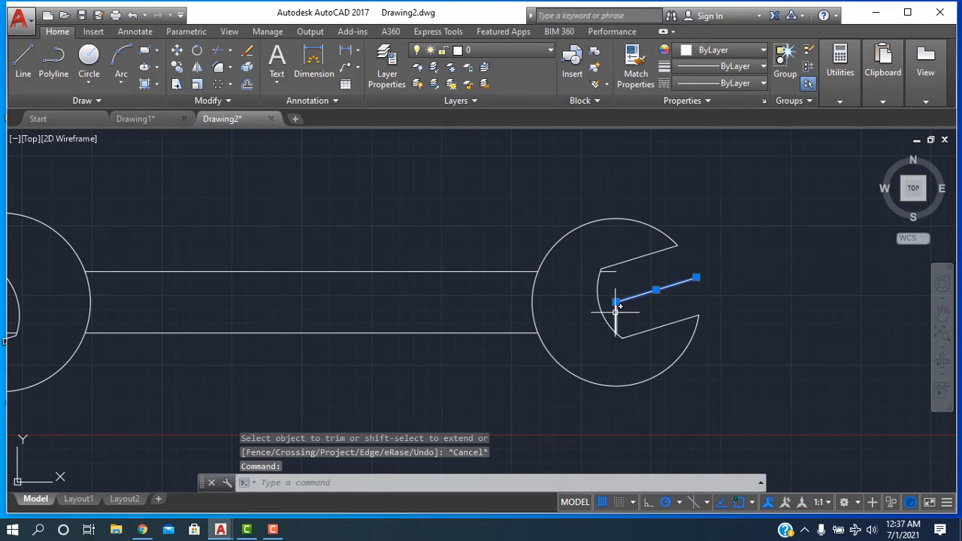
left_click(616, 310)
left_click(609, 270)
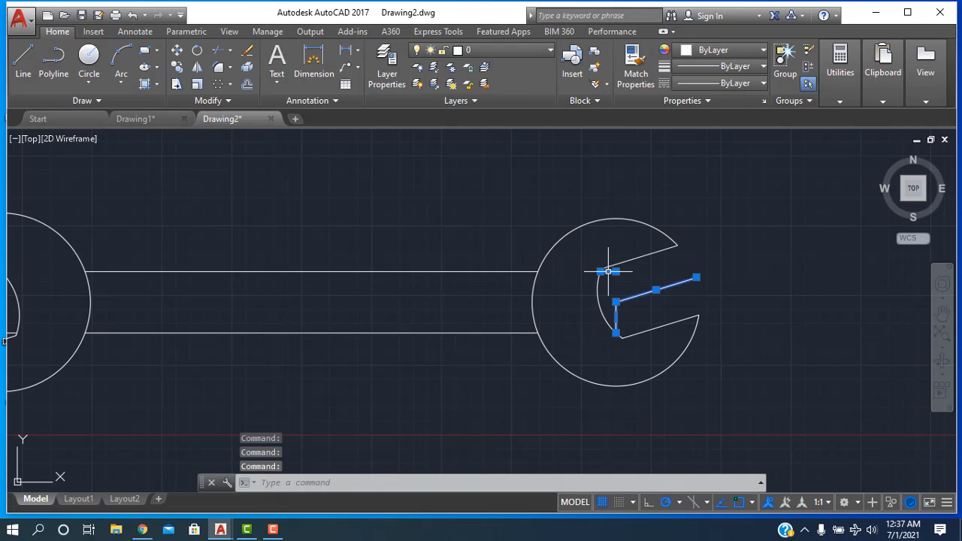
mouse_move(279, 223)
middle_mouse_down()
mouse_move(305, 238)
mouse_move(575, 242)
middle_mouse_up()
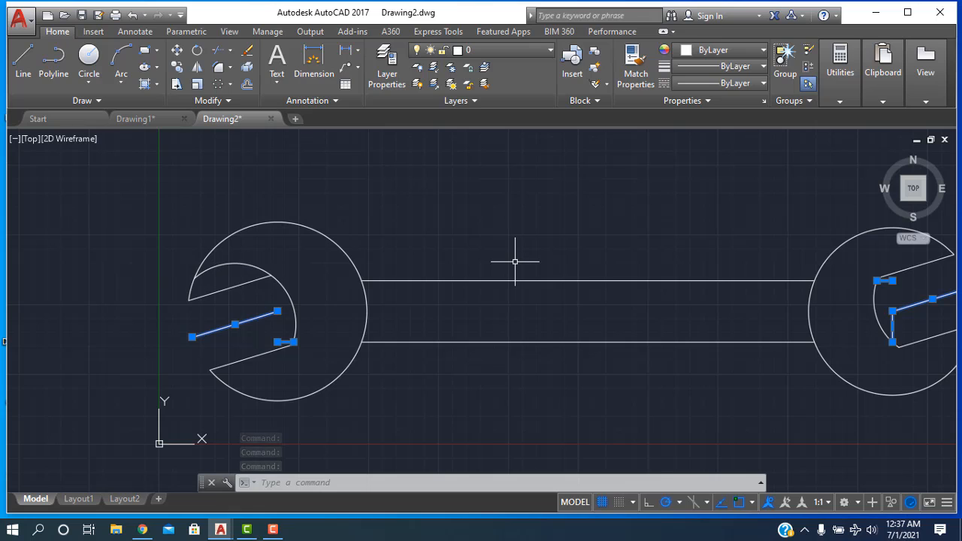
key("Delete")
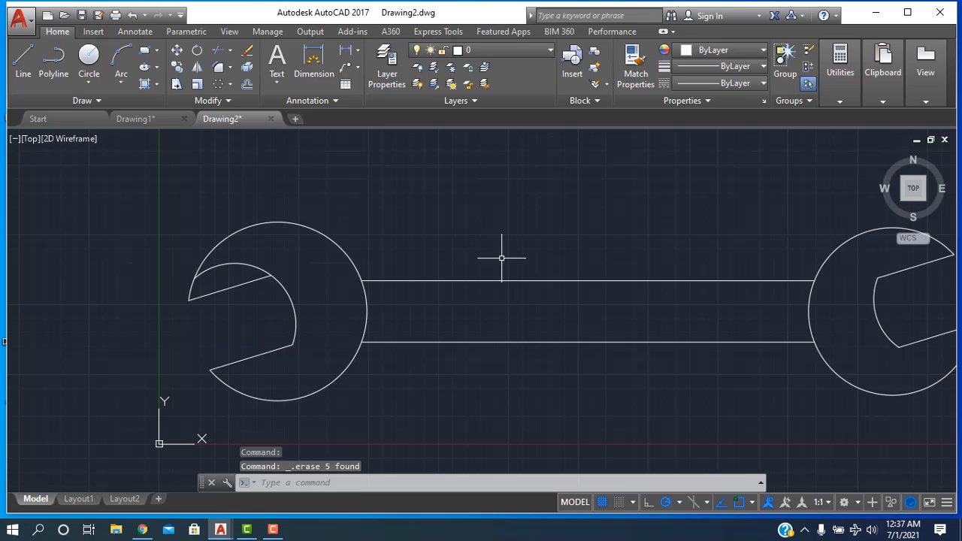
Trim the leftover small-circle arc above the upper jaw line in the left head and end the Trim command
left_click(218, 51)
key("Return")
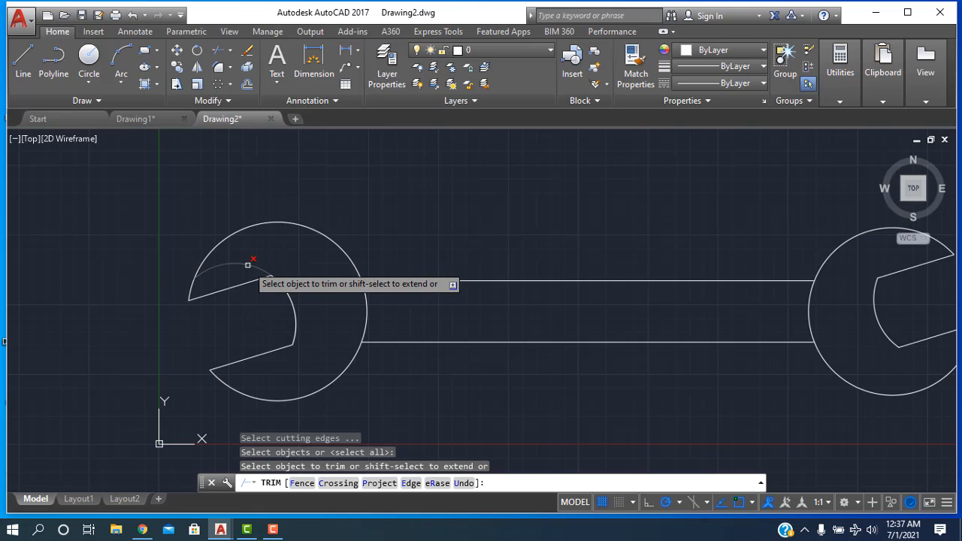
left_click(247, 268)
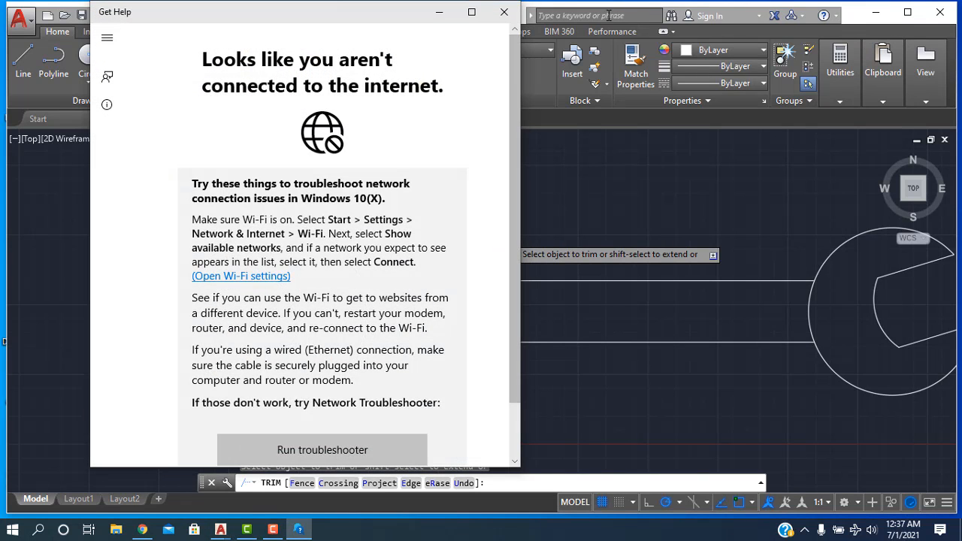
left_click(503, 12)
key("Escape")
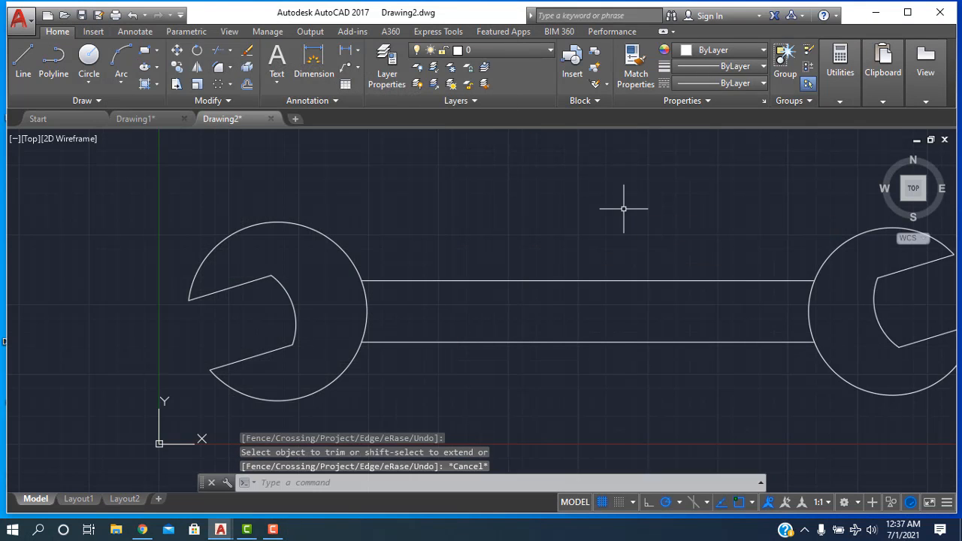
Try to fillet the left head's outer arc and the handle's upper line with radius 23
mouse_move(721, 229)
middle_mouse_down()
mouse_move(530, 212)
mouse_move(638, 226)
middle_mouse_up()
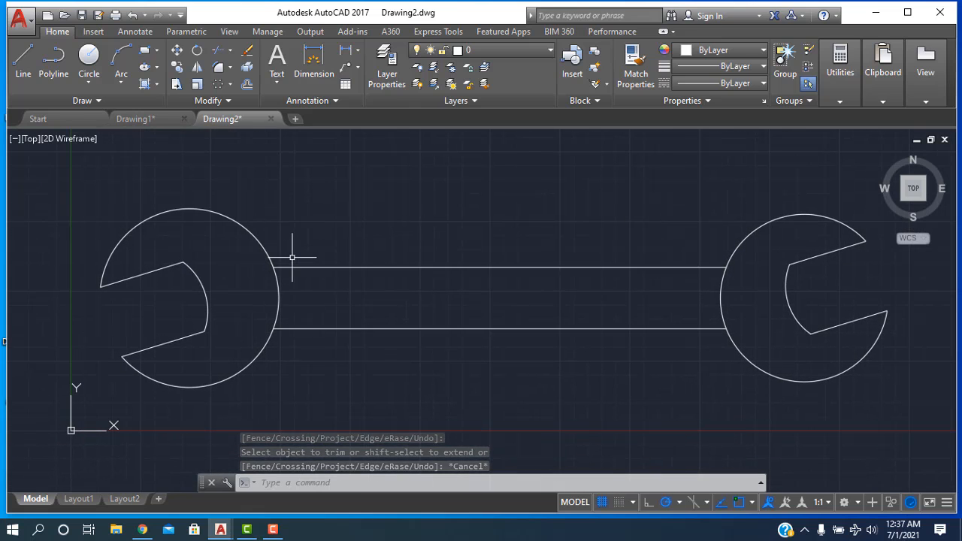
left_click(218, 69)
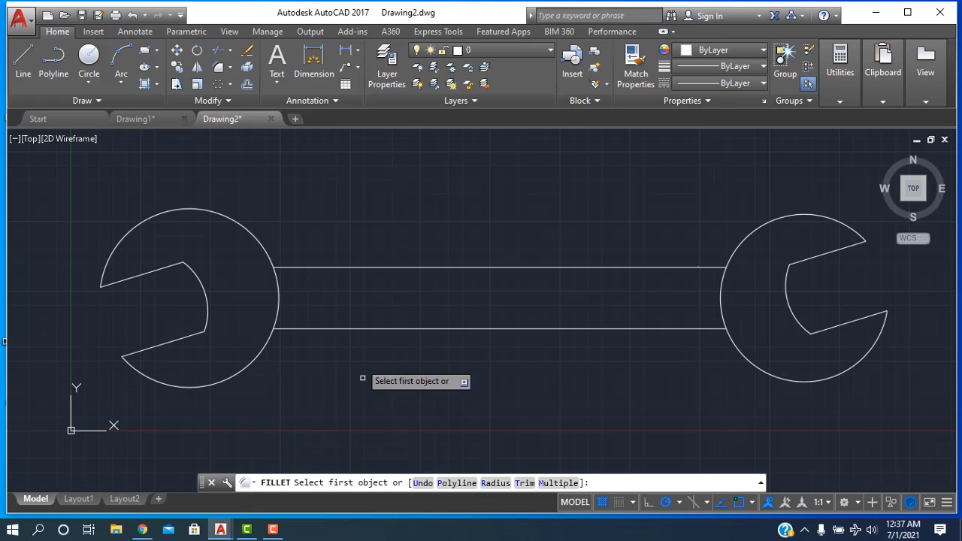
left_click(495, 483)
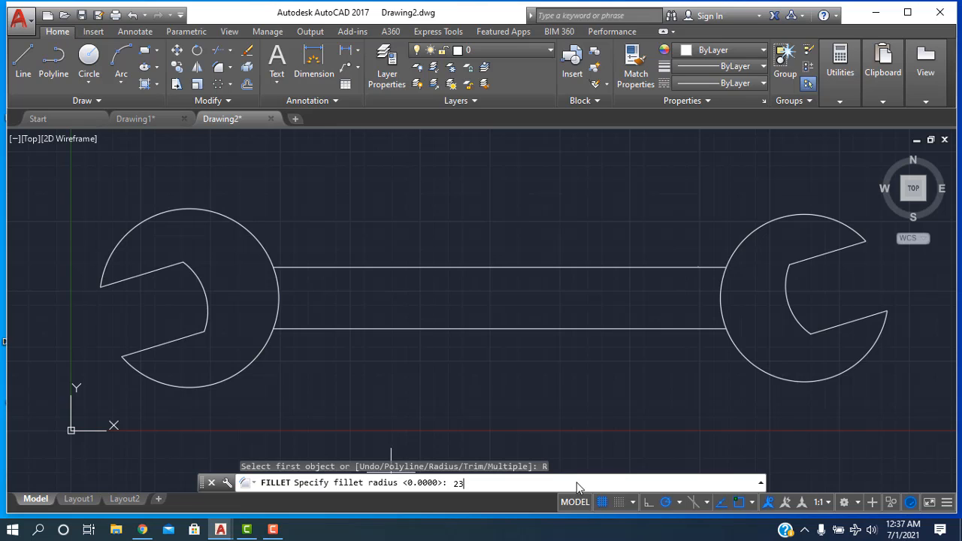
key("Return")
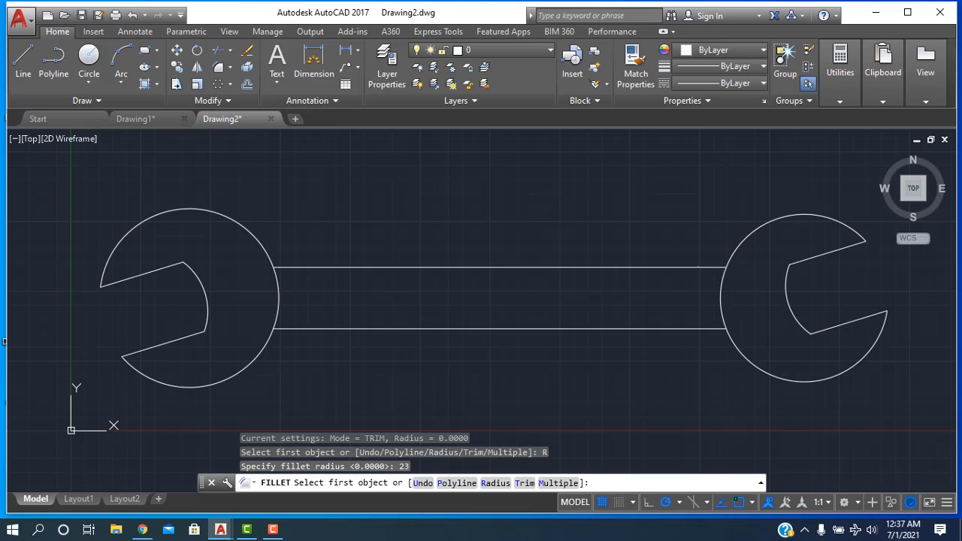
left_click(271, 259)
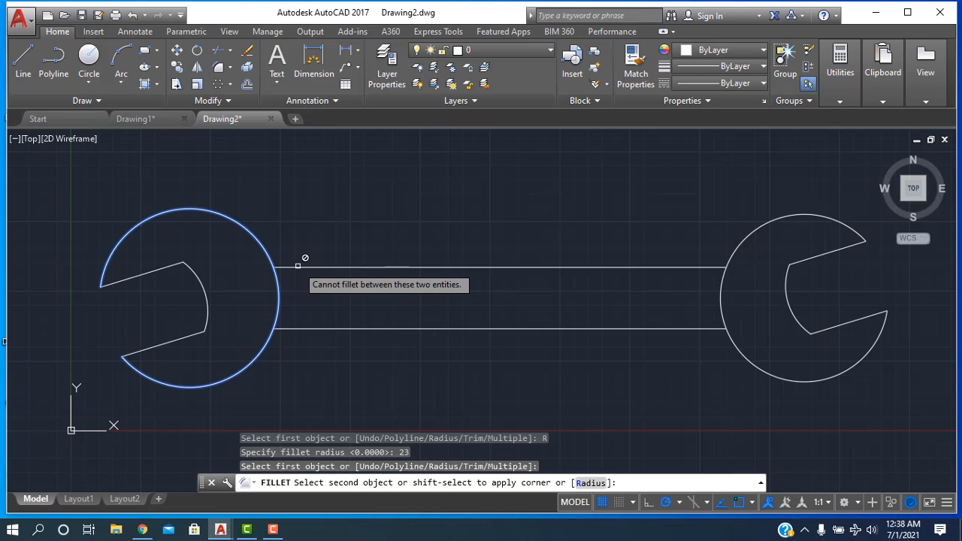
left_click(298, 265)
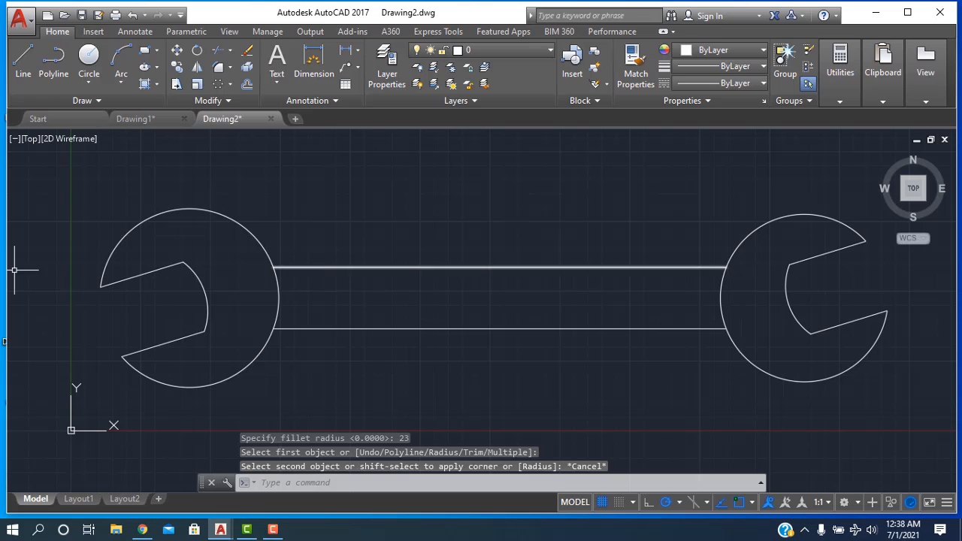
Draw a radius 23 circle tangent to the left head's upper outer arc and the handle's upper line
left_click(89, 85)
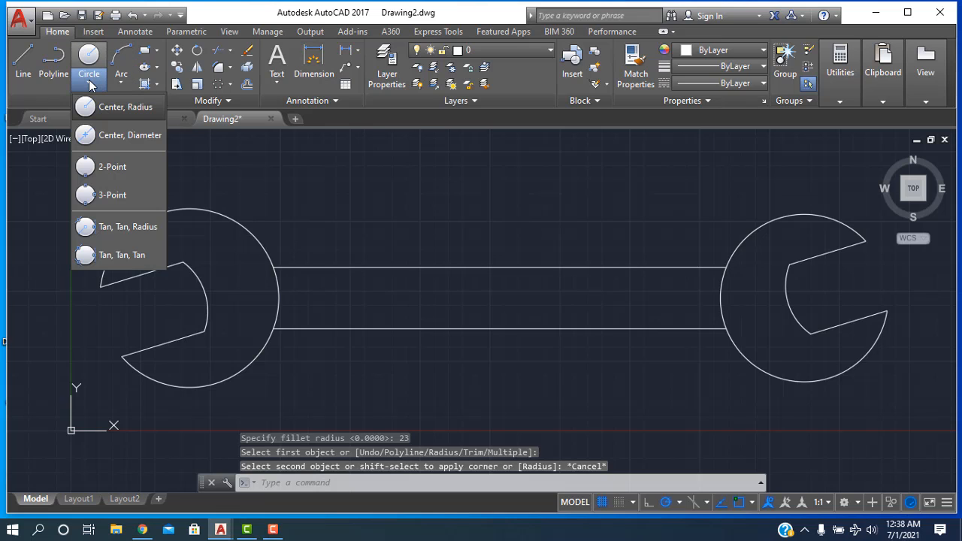
left_click(113, 227)
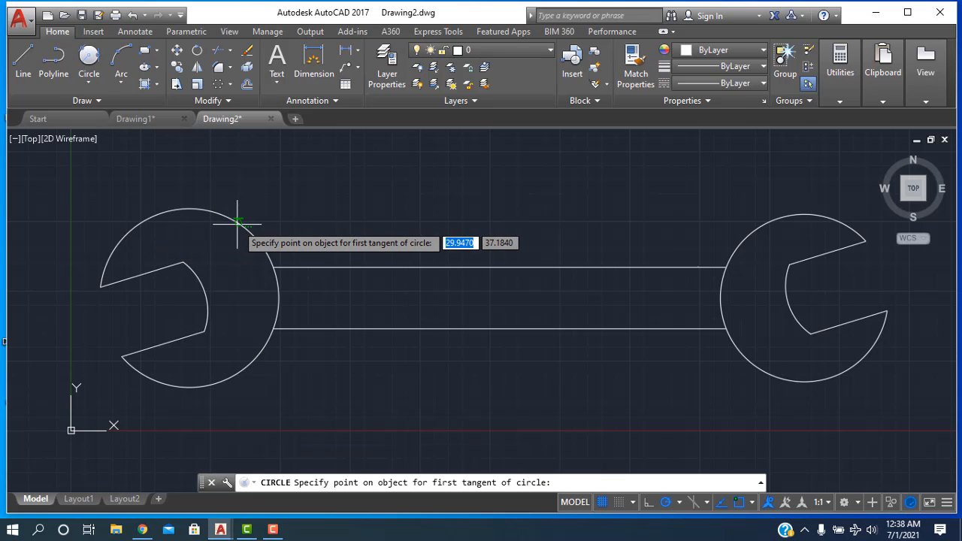
left_click(237, 224)
left_click(309, 267)
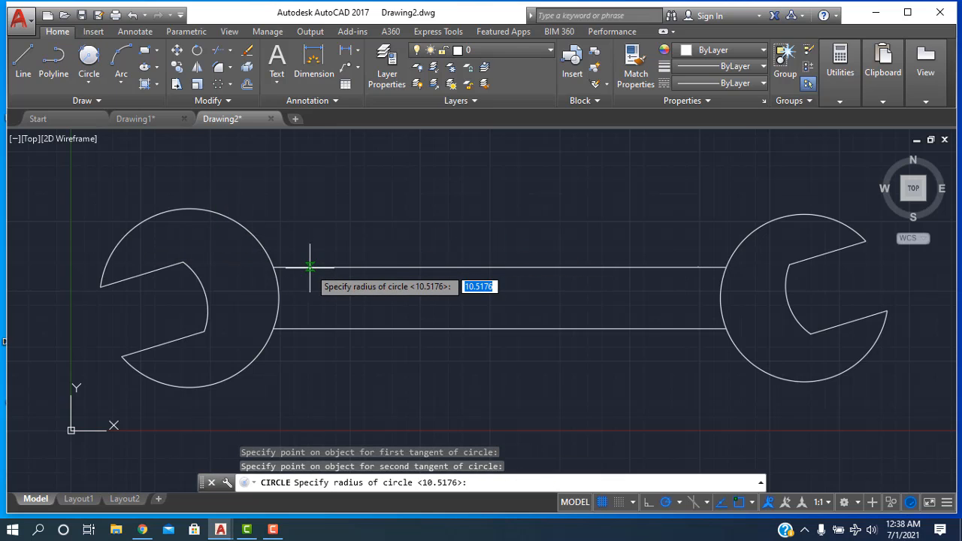
type("23")
key("Return")
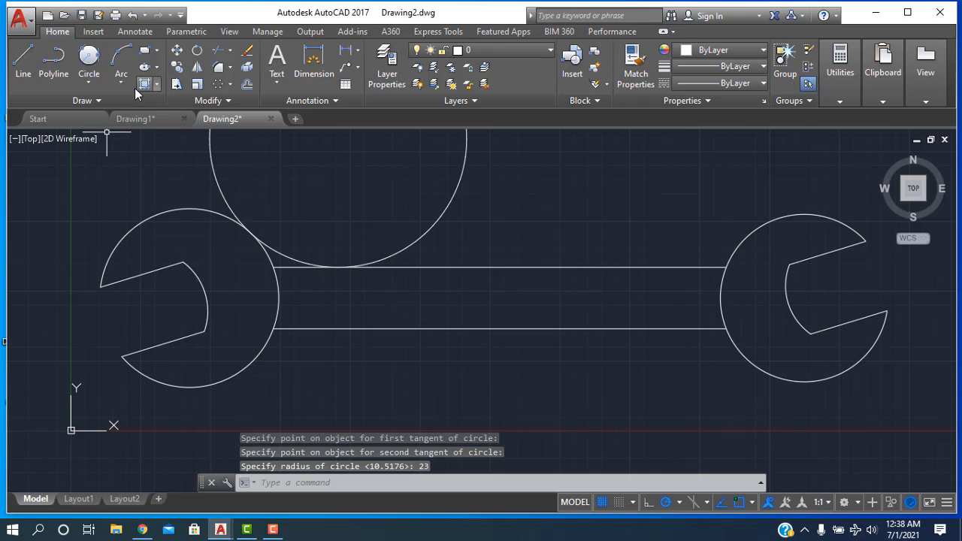
Draw a radius 23 circle tangent to the right head's upper outer arc and the handle's upper line
left_click(89, 60)
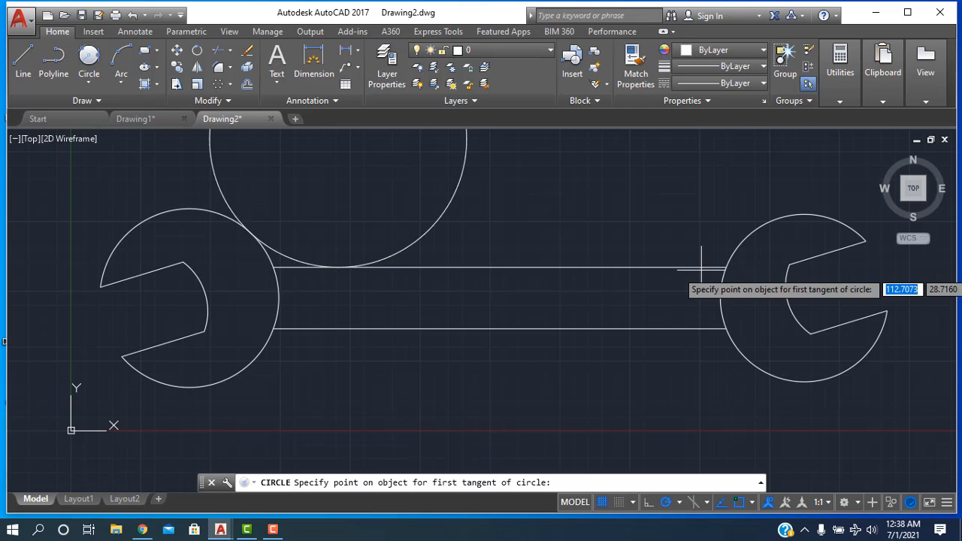
left_click(744, 239)
left_click(698, 266)
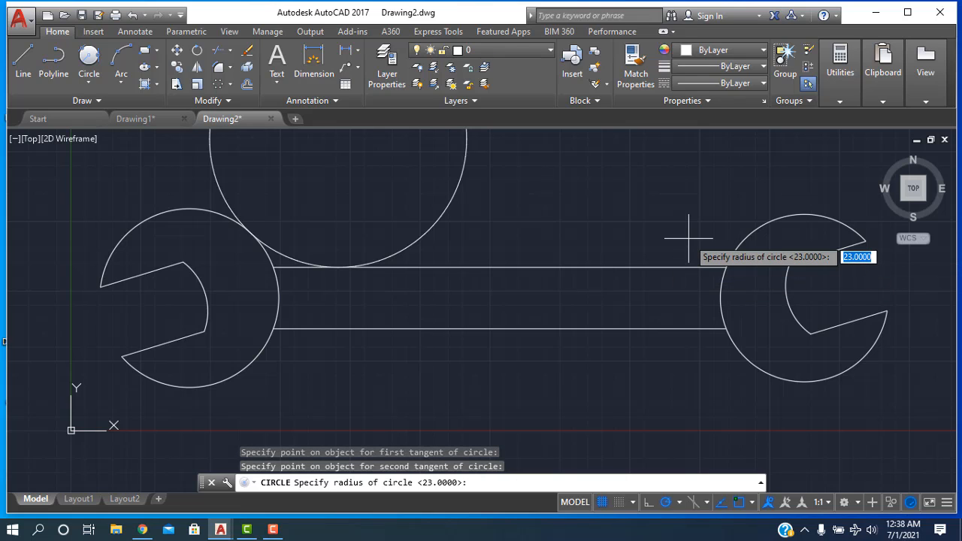
key("Return")
Draw a radius 23 circle tangent to the left head's lower outer arc and the handle's lower line
right_click(502, 242)
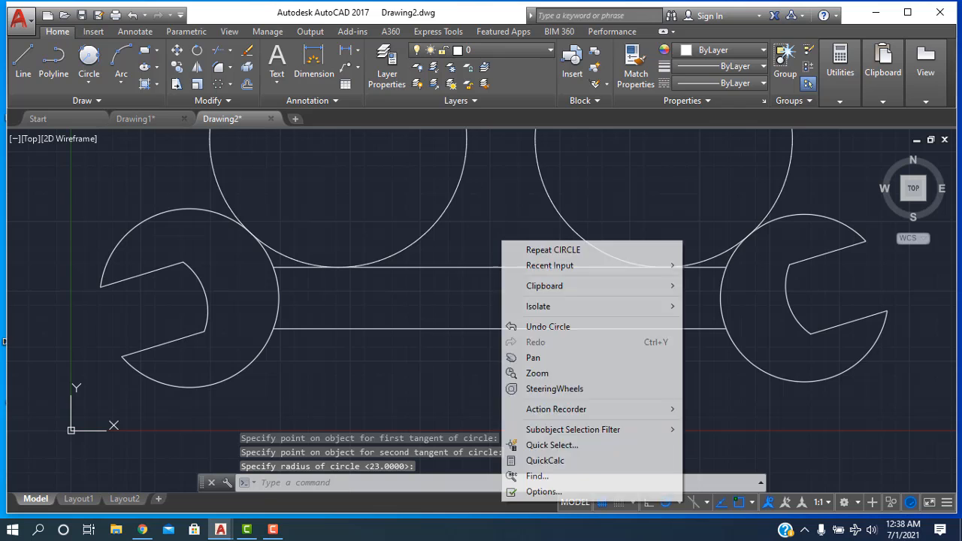
left_click(526, 250)
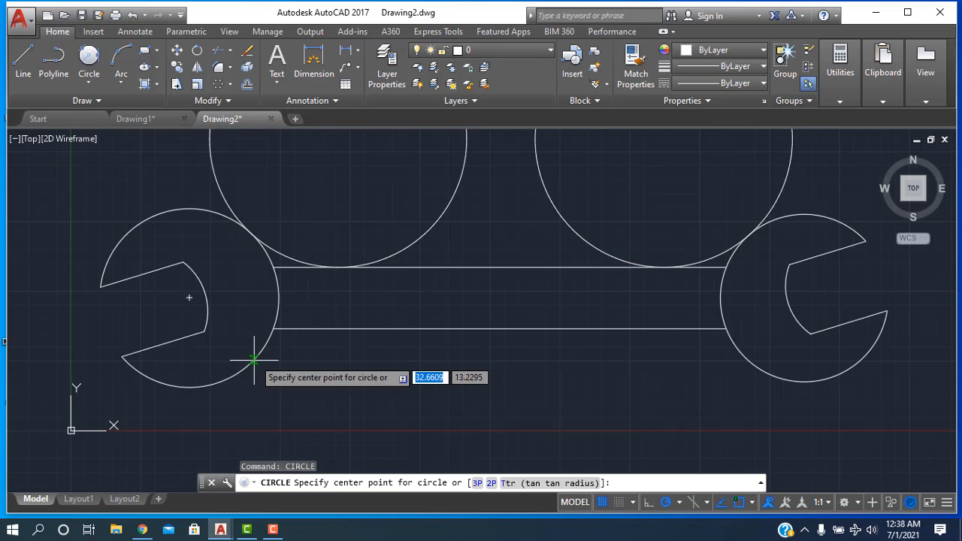
left_click(100, 66)
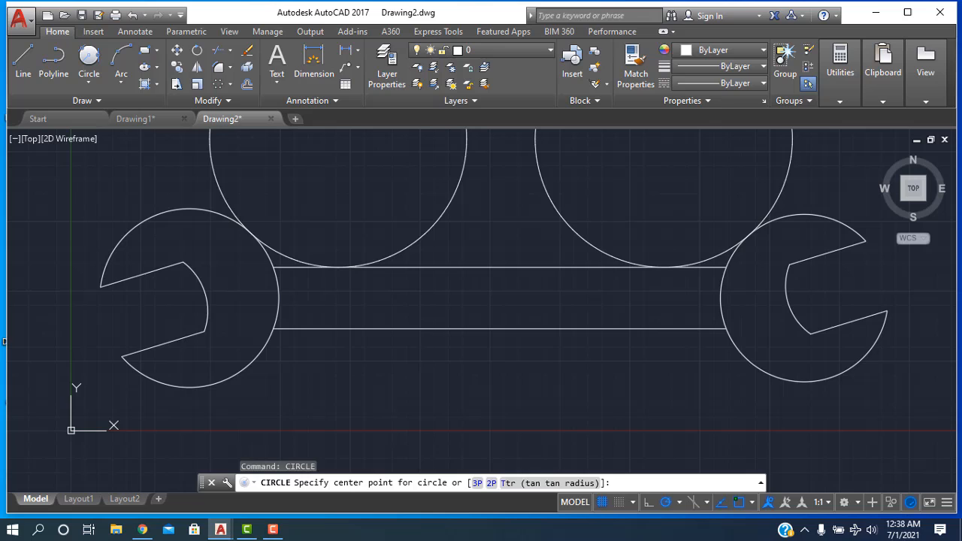
left_click(241, 363)
left_click(308, 327)
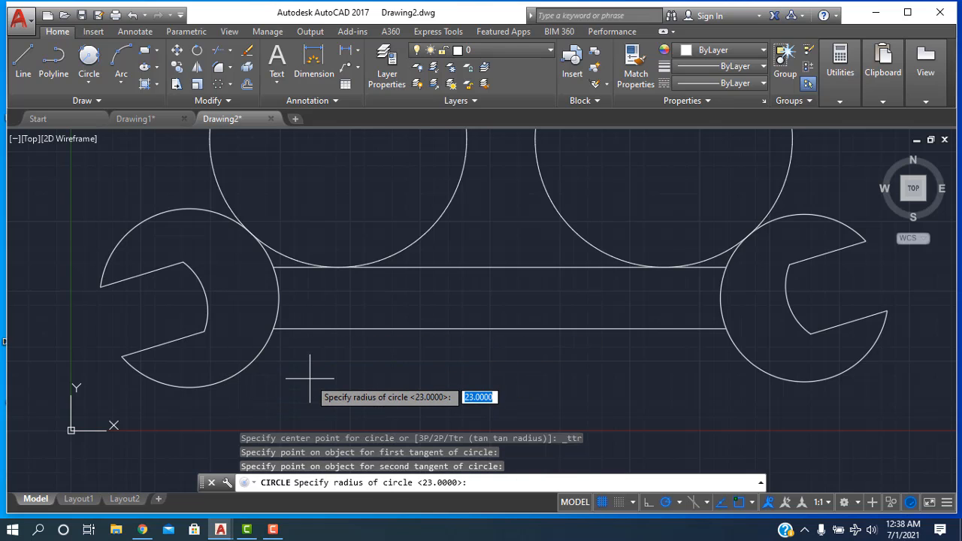
key("Return")
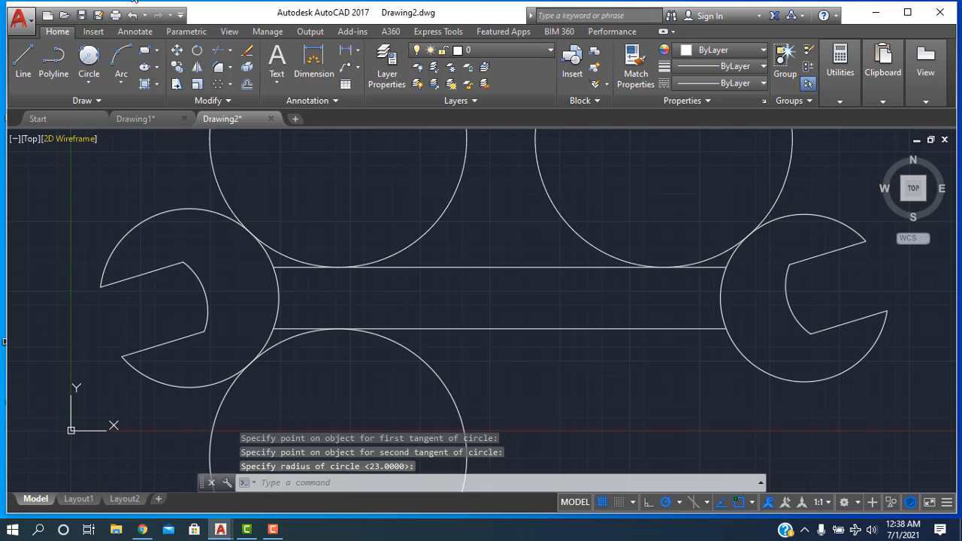
Draw a radius 23 circle tangent to the right head's lower outer arc and the handle's lower line
left_click(88, 63)
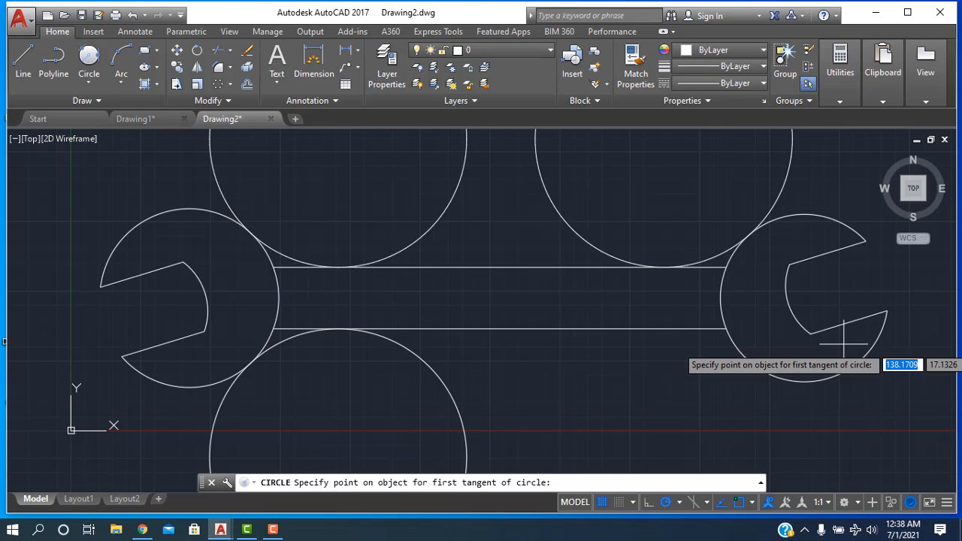
left_click(800, 377)
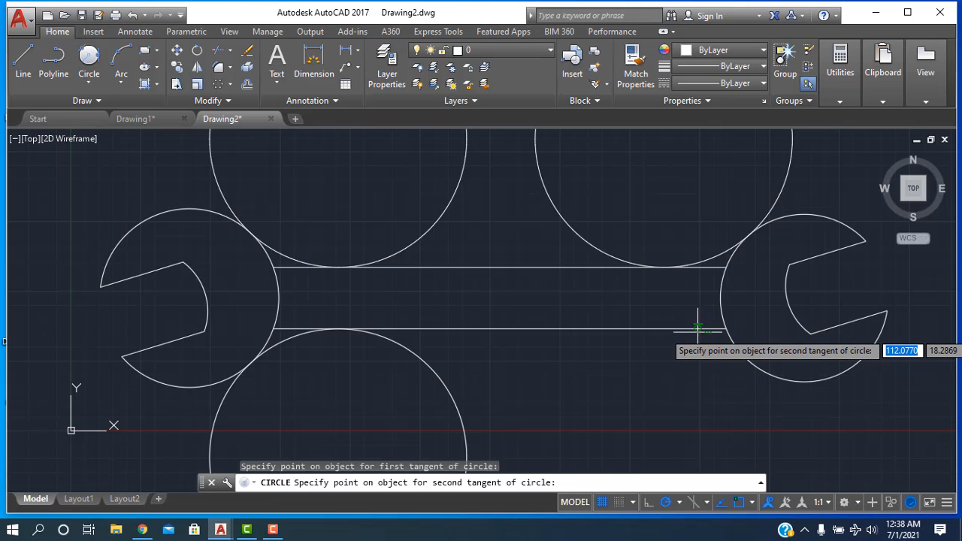
left_click(697, 328)
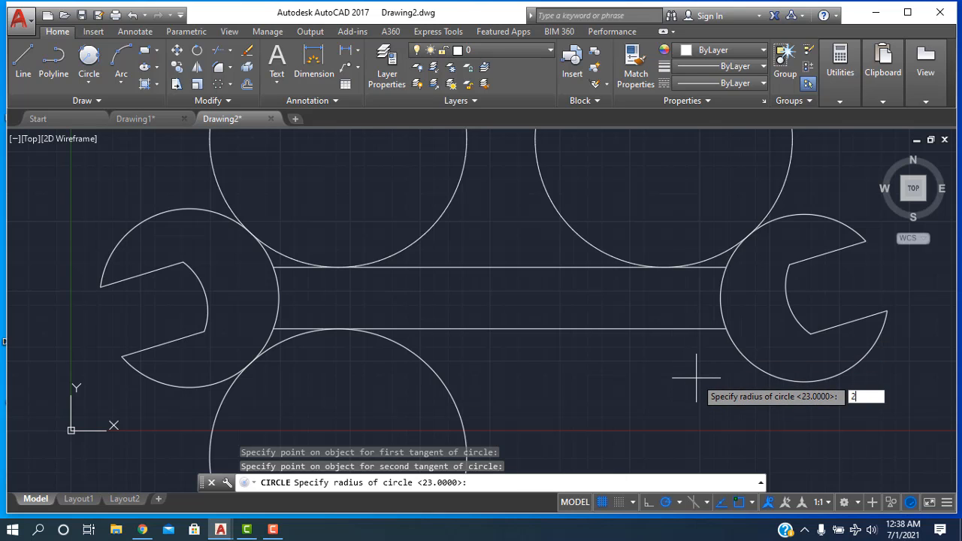
key("Return")
Trim the outer portions of all four tangent circles, leaving only the blend arcs between the heads and handle
scroll(569, 322, "up", 3)
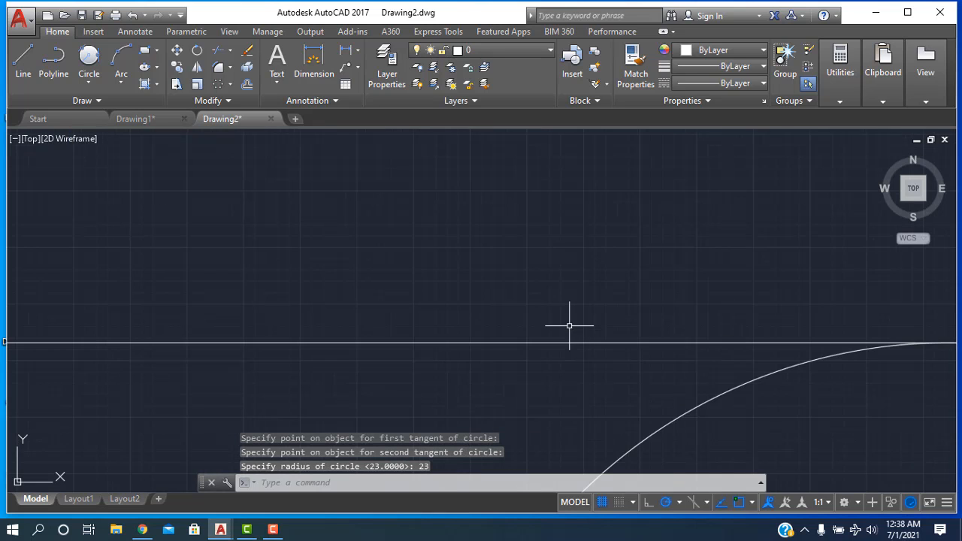
scroll(569, 322, "down", 6)
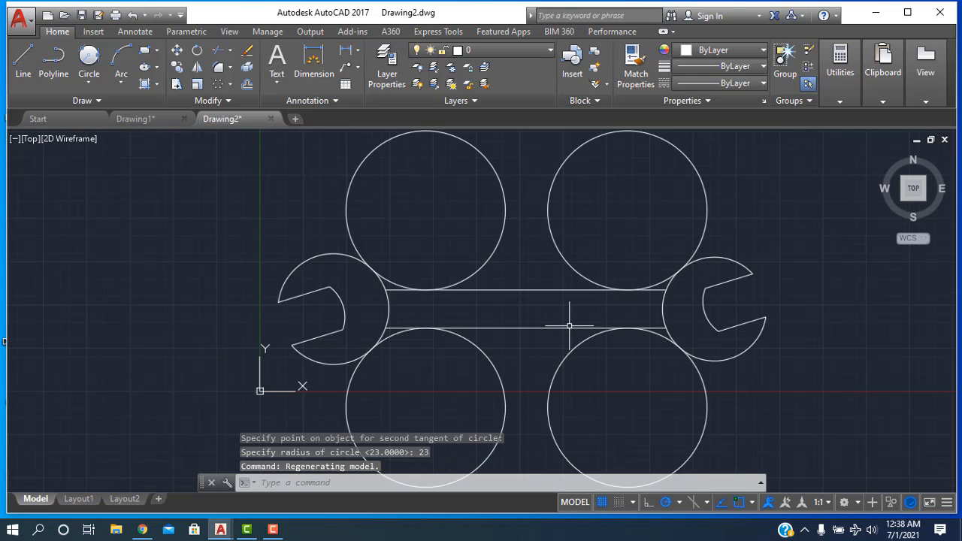
left_click(219, 50)
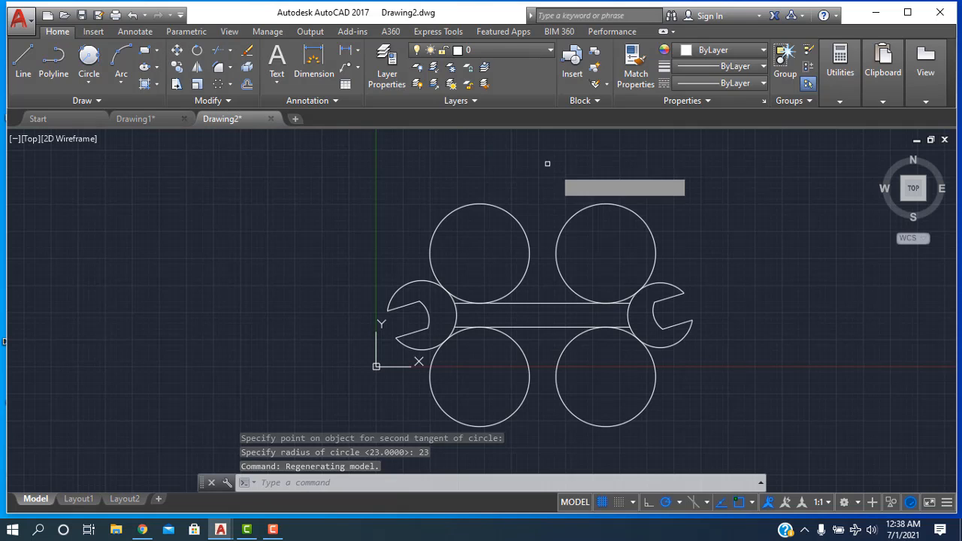
key("Return")
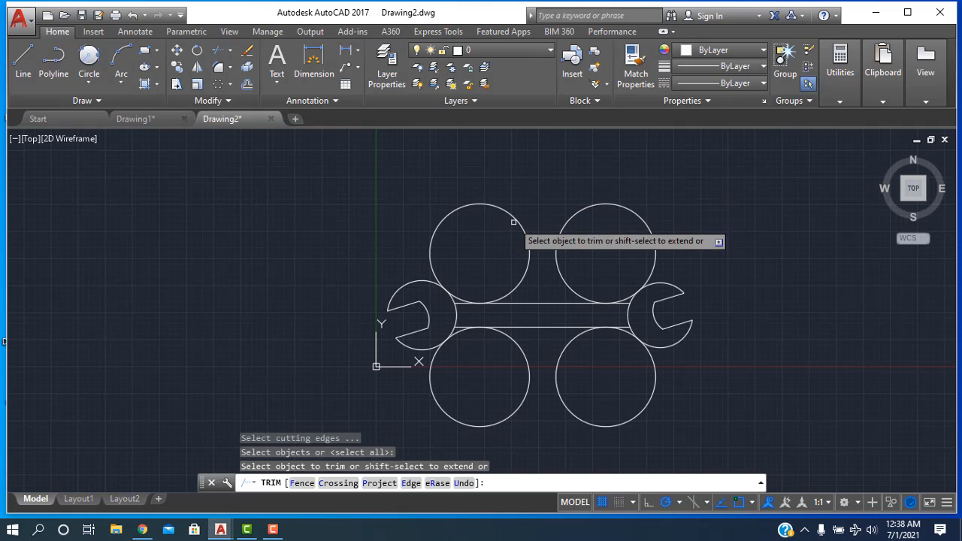
left_click(520, 212)
left_click(511, 210)
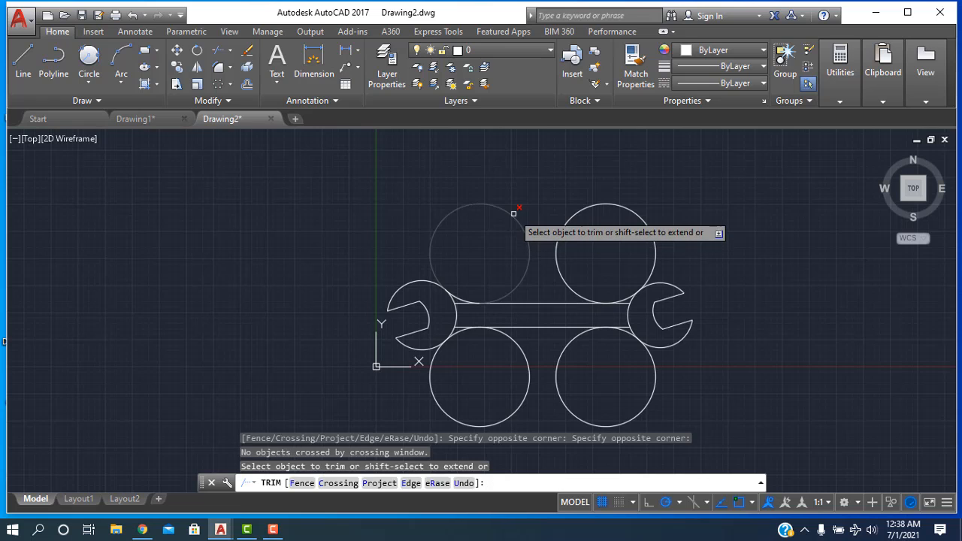
left_click(581, 210)
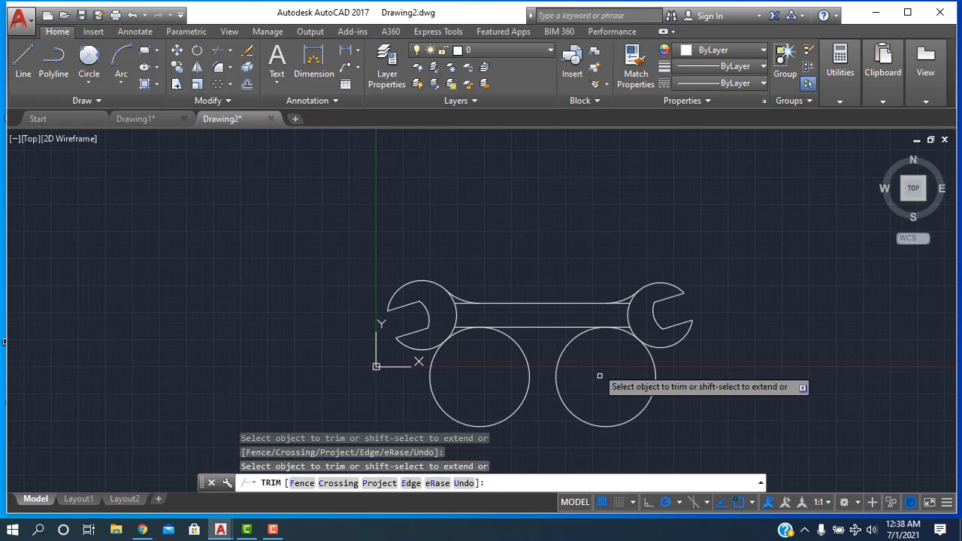
left_click(636, 413)
left_click(525, 394)
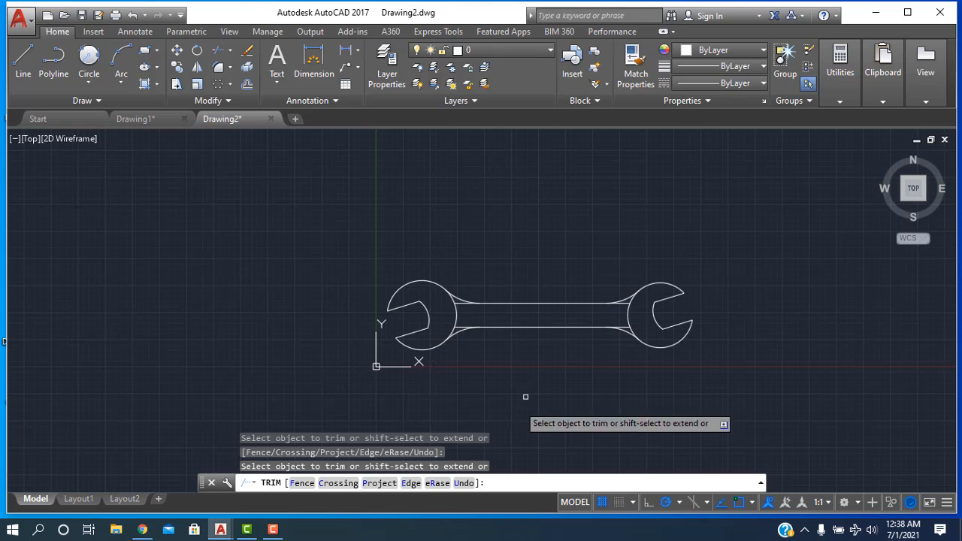
Trim the upper and lower handle line ends between the blend arcs and the heads at both ends
scroll(439, 321, "up", 2)
scroll(440, 321, "up", 4)
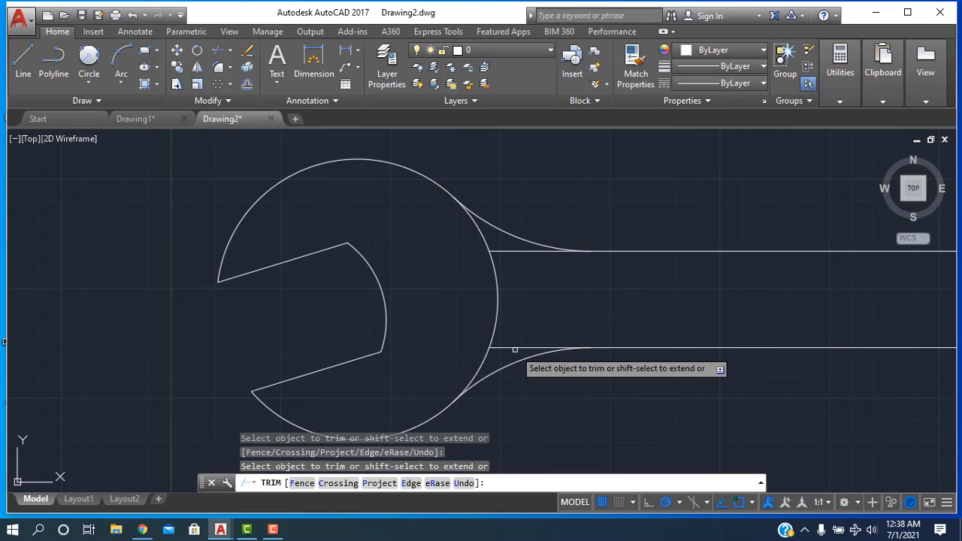
left_click(514, 349)
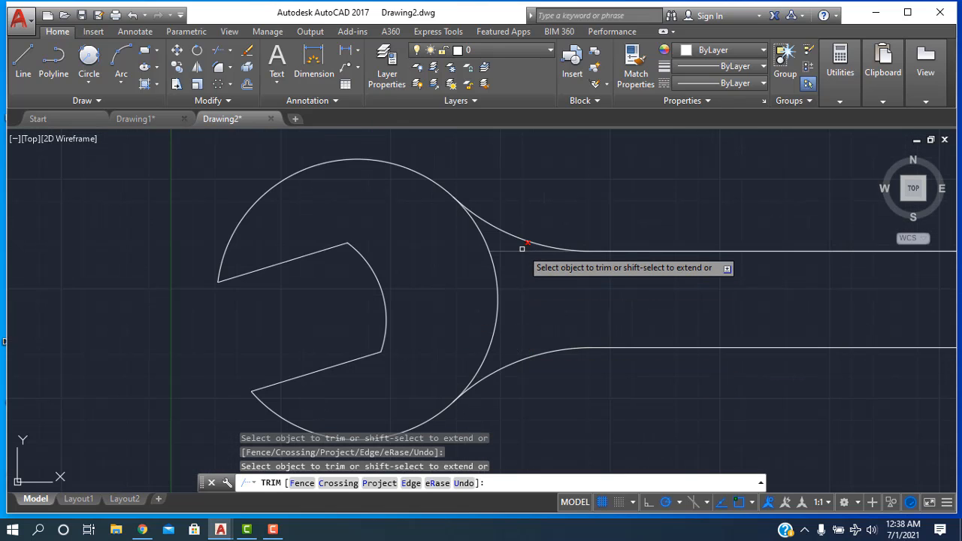
scroll(639, 311, "down", 2)
middle_click_drag(723, 295, 359, 303)
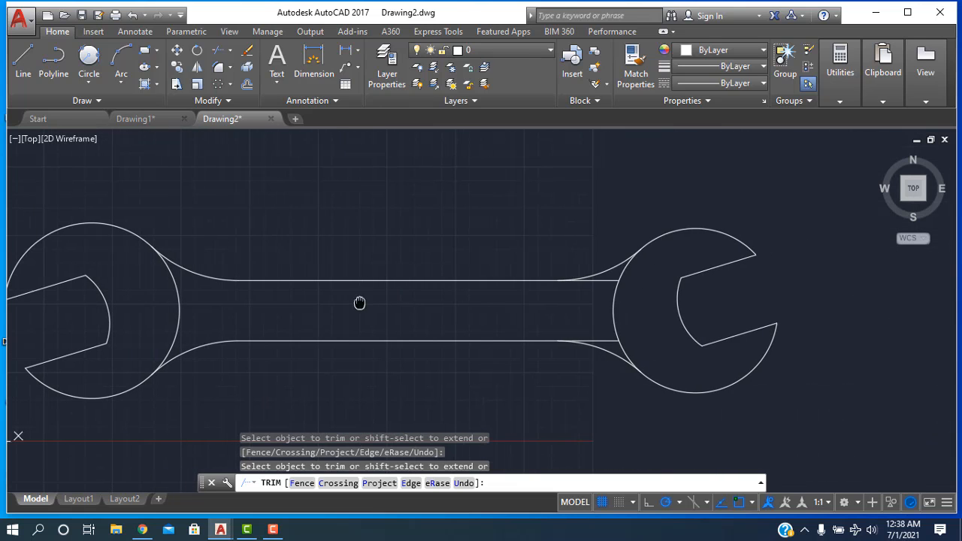
left_click(602, 282)
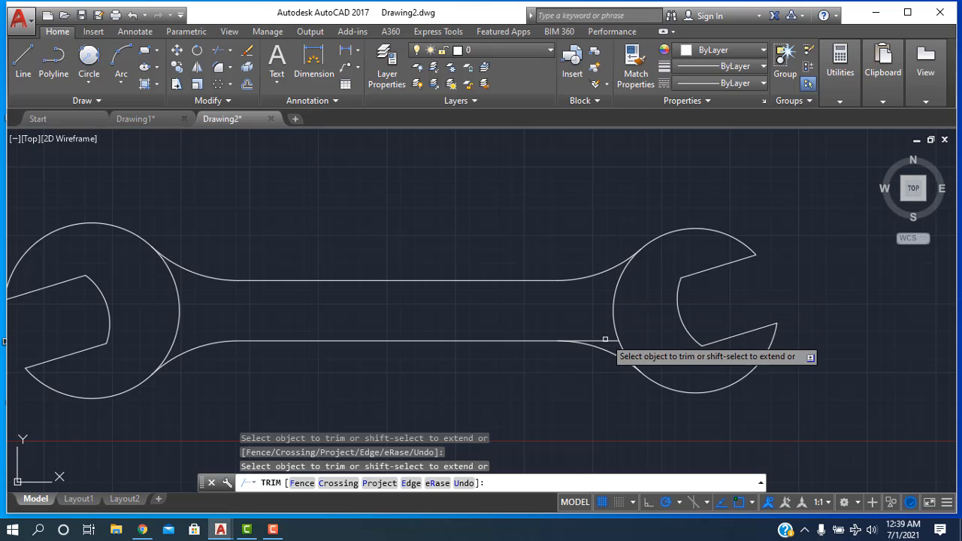
scroll(567, 296, "down", 4)
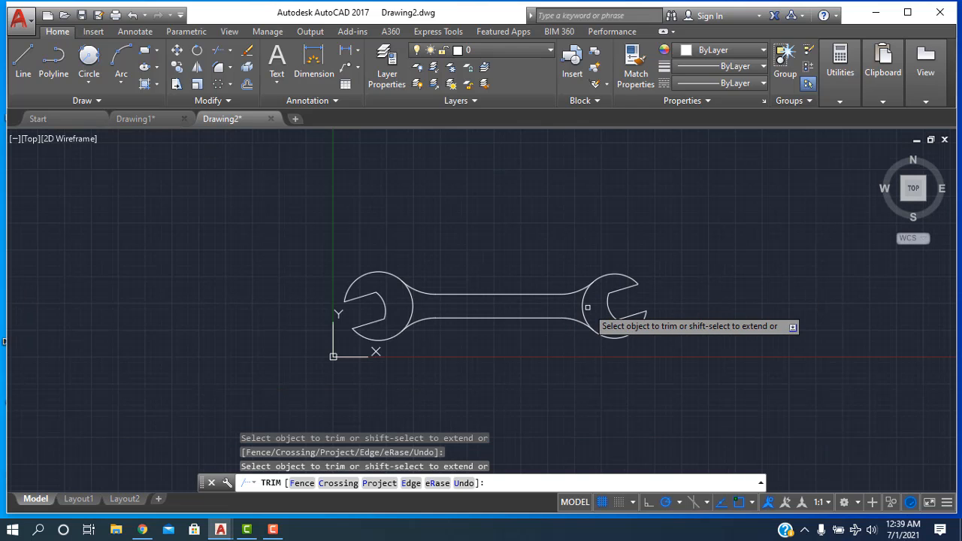
Trim the inner arc segments of both heads where they cross the handle, leaving one continuous wrench outline
left_click(585, 305)
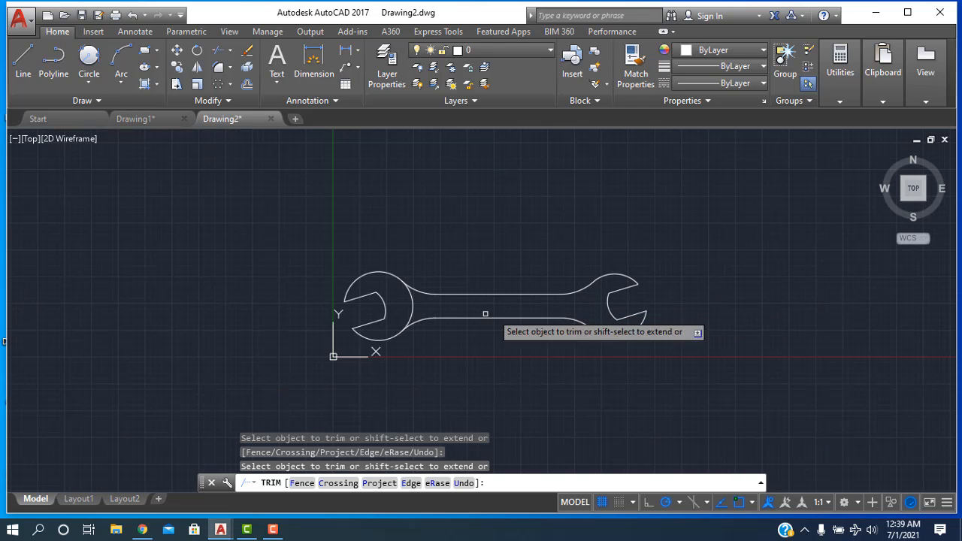
left_click(412, 304)
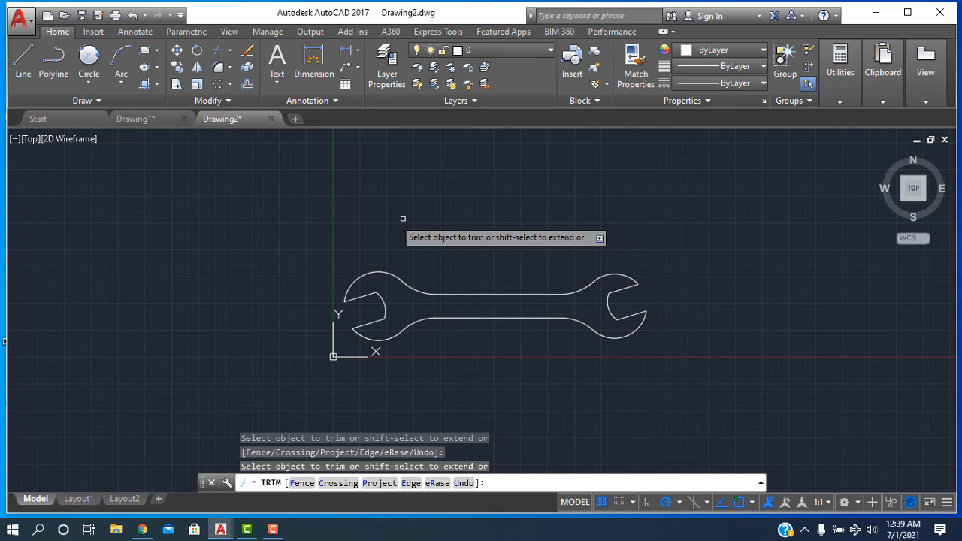
middle_click_drag(442, 196, 544, 193)
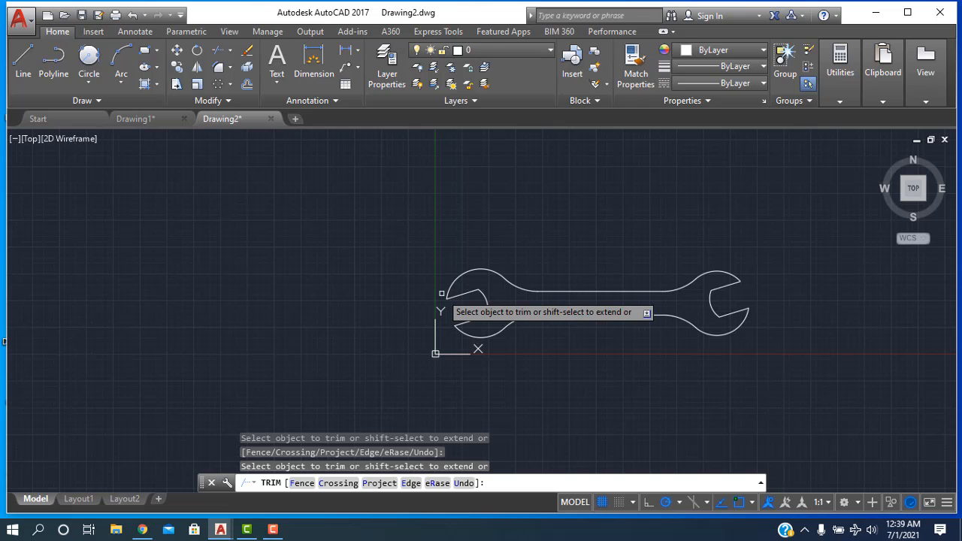
key("Escape")
scroll(505, 327, "up", 2)
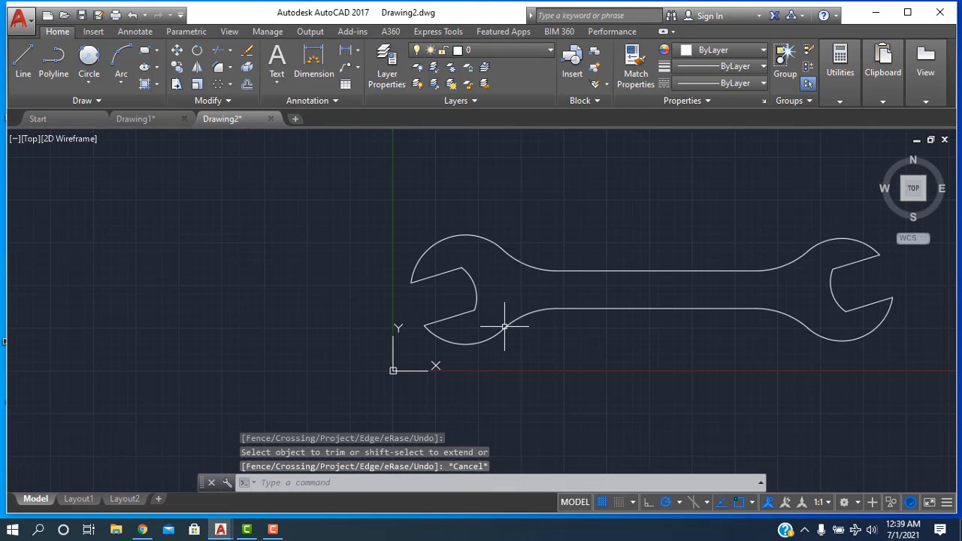
scroll(805, 362, "up", 2)
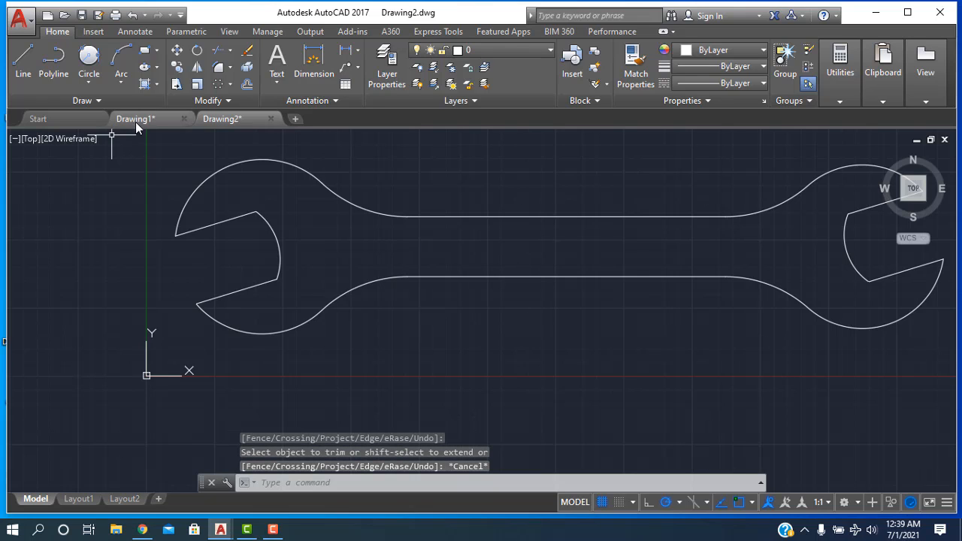
Modify the Standard dimension style, setting the arrow size to 3 and enlarging the text height
left_click(334, 101)
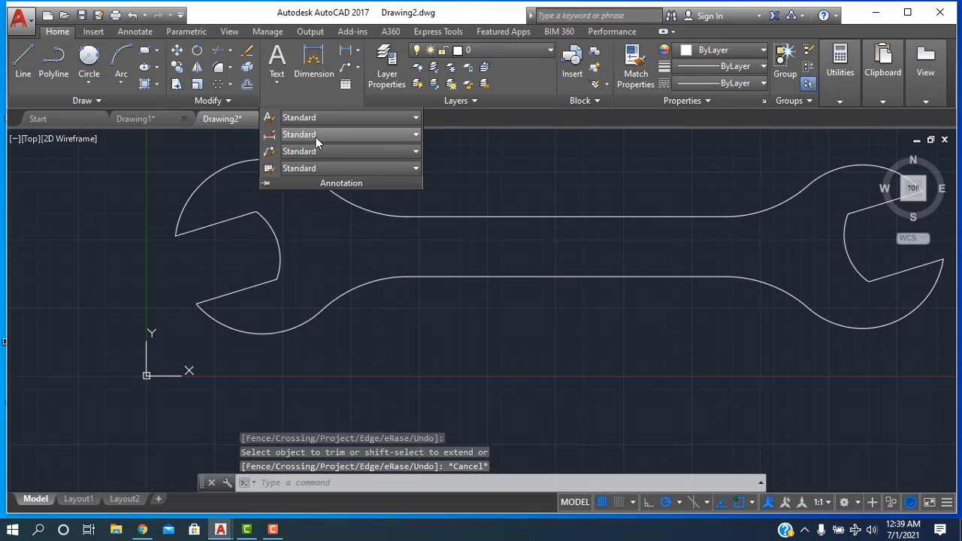
left_click(316, 137)
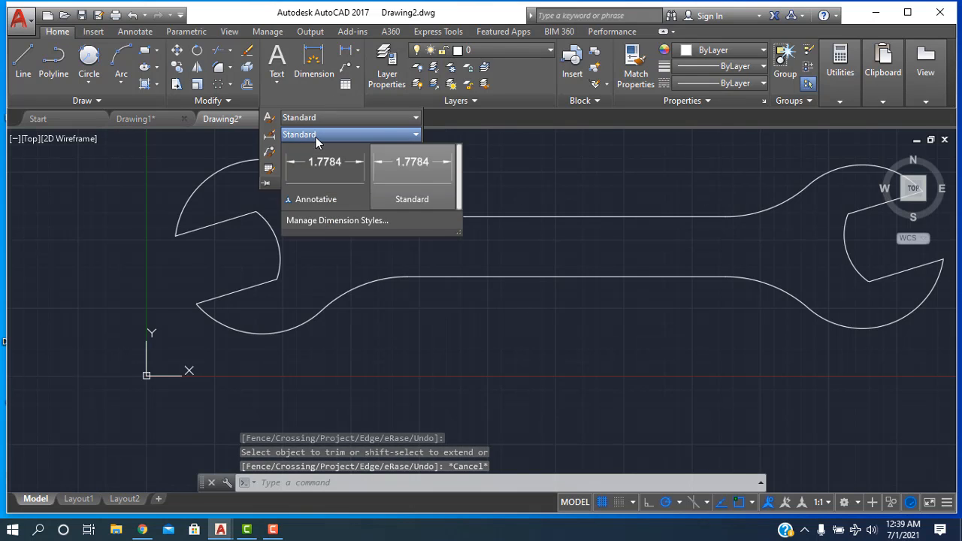
left_click(311, 216)
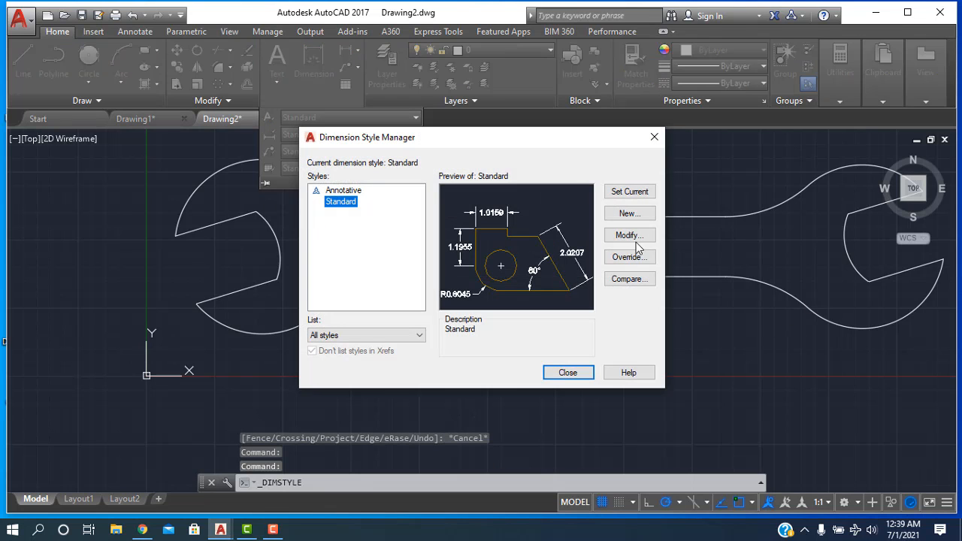
left_click(628, 236)
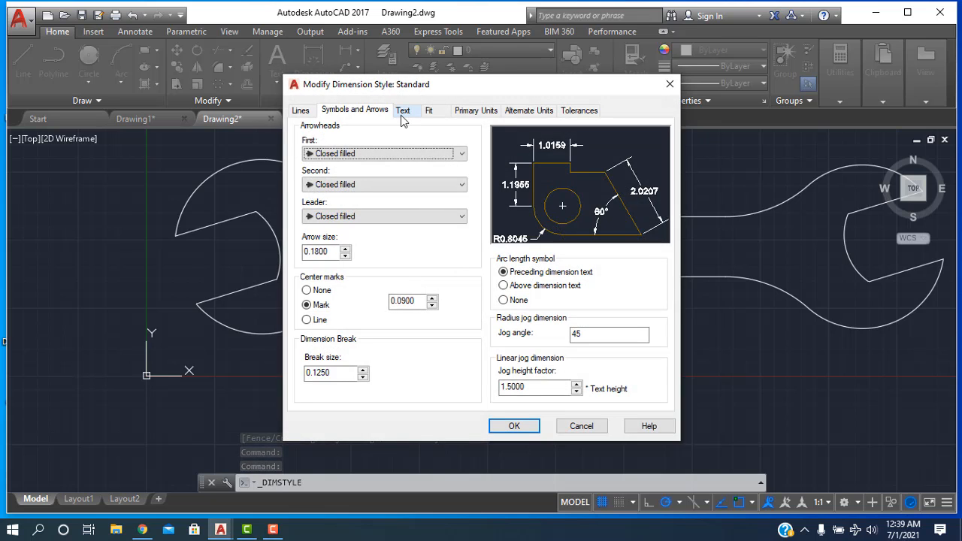
left_click_drag(331, 253, 286, 254)
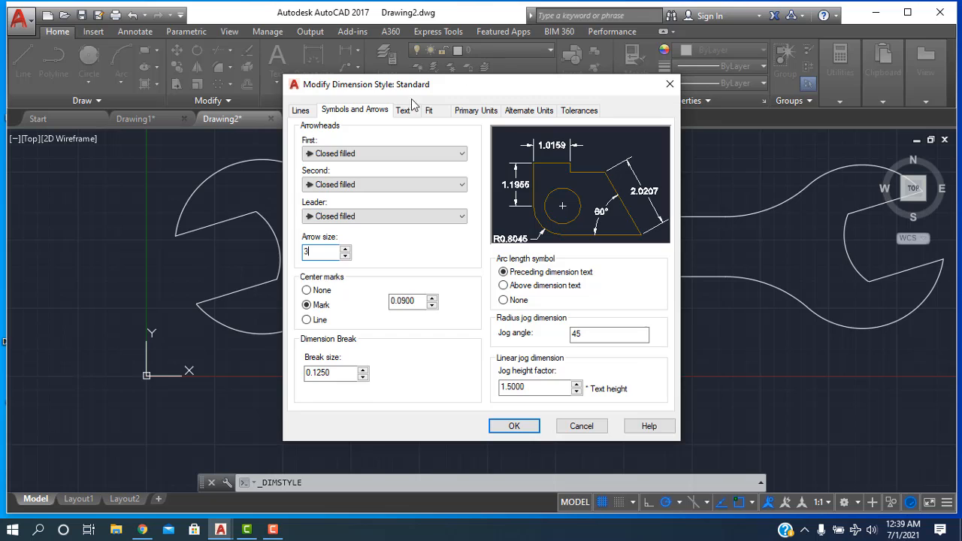
left_click(404, 111)
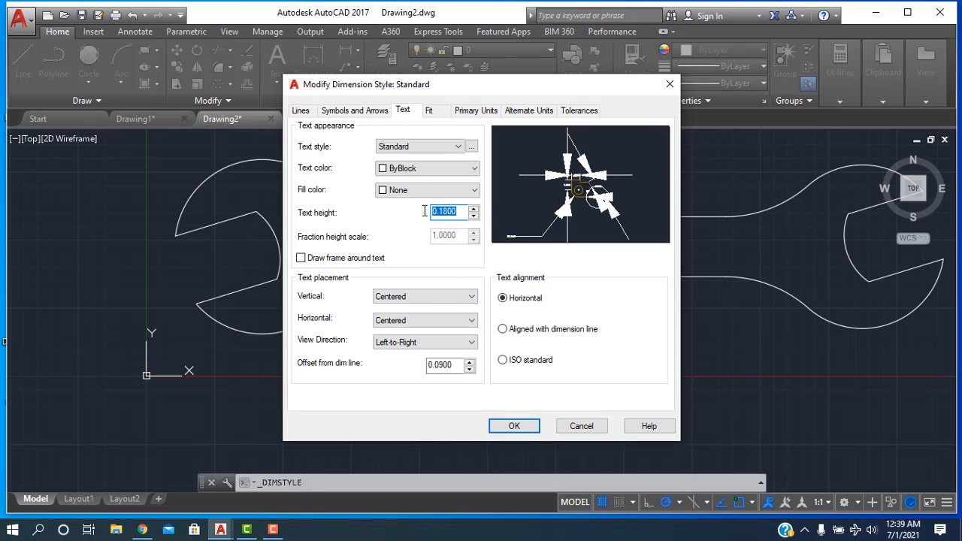
left_click(509, 428)
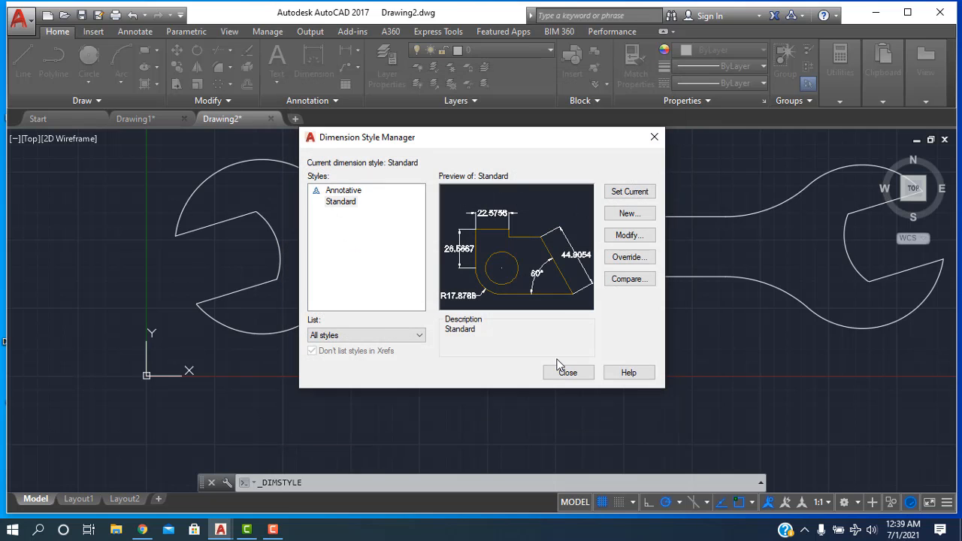
left_click(569, 372)
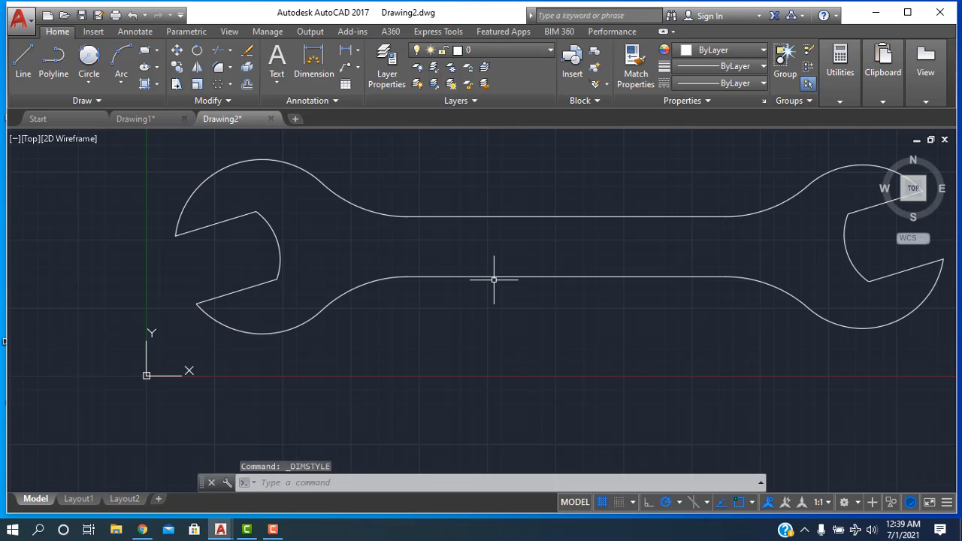
Create a layer named Dimension with orange index color 30 and make it the current layer
key("Return")
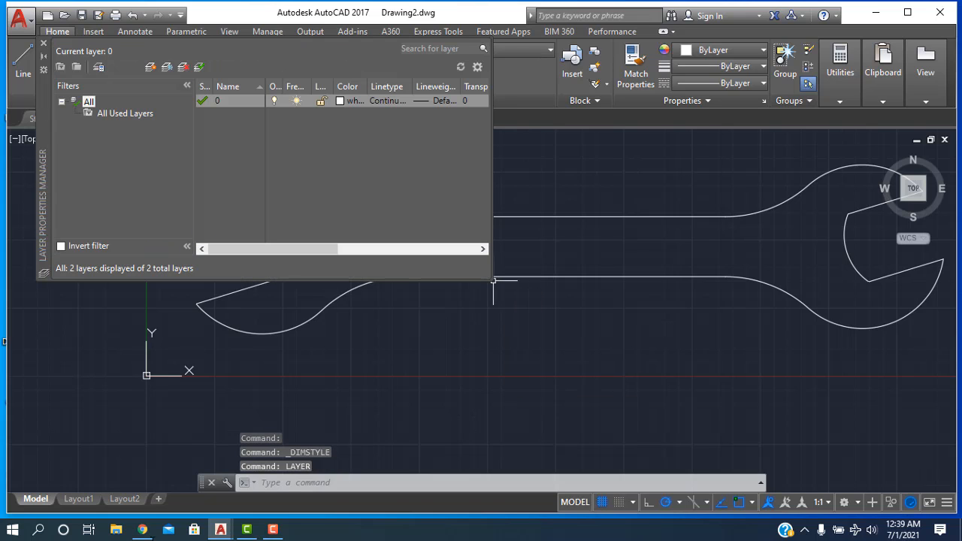
left_click(165, 67)
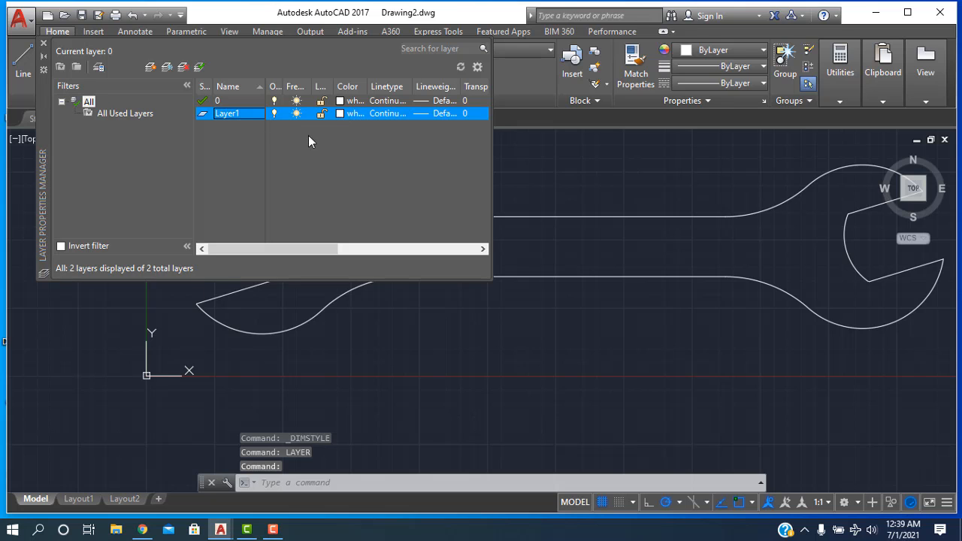
left_click(351, 114)
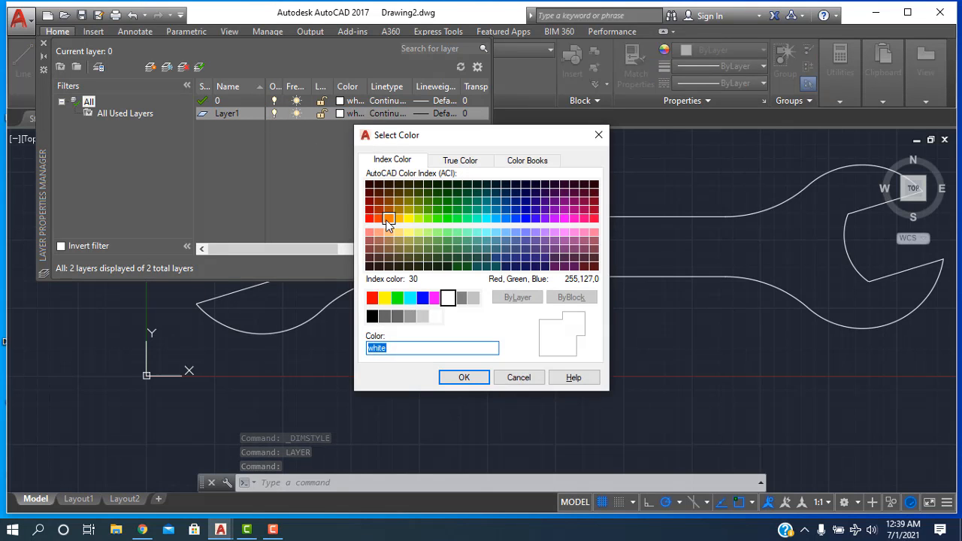
left_click(388, 220)
left_click(458, 382)
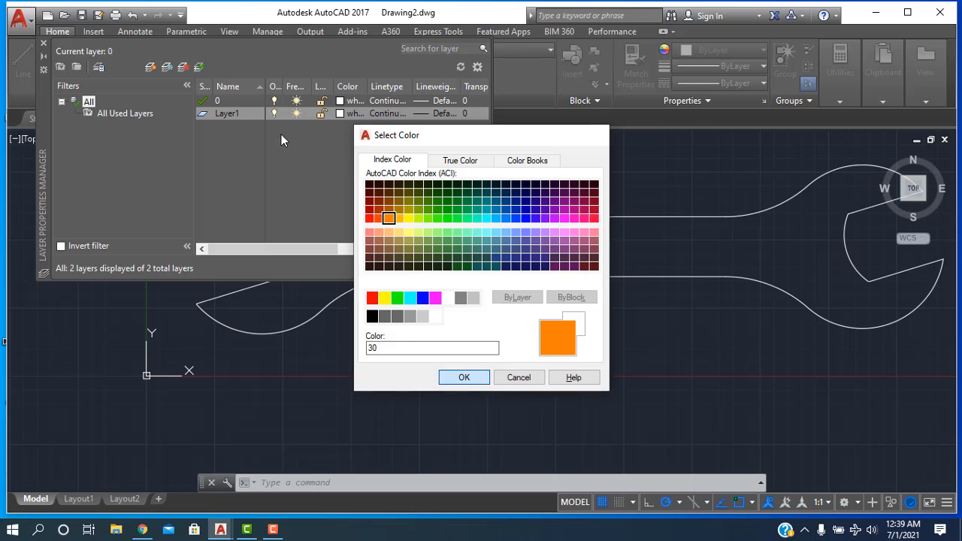
left_click(237, 117)
type("Dimensin")
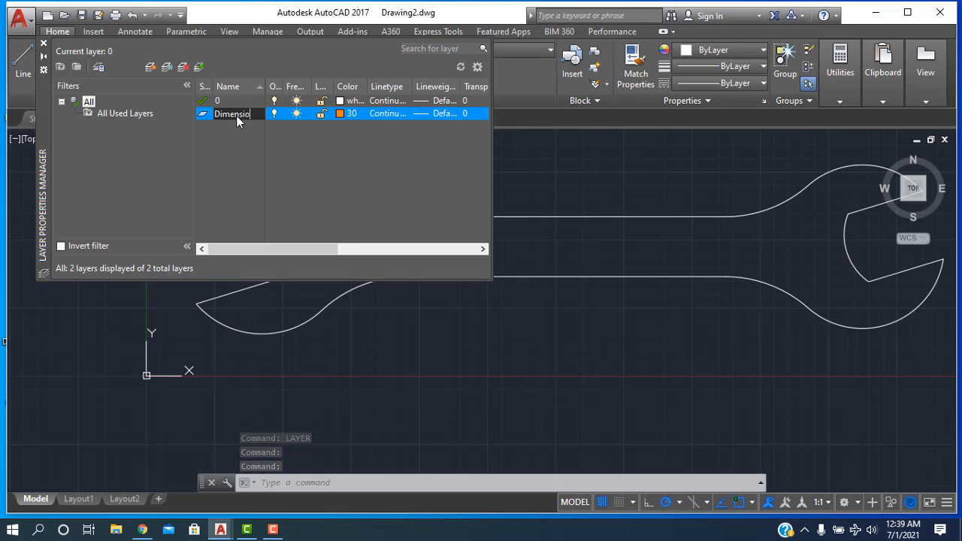
left_click(44, 44)
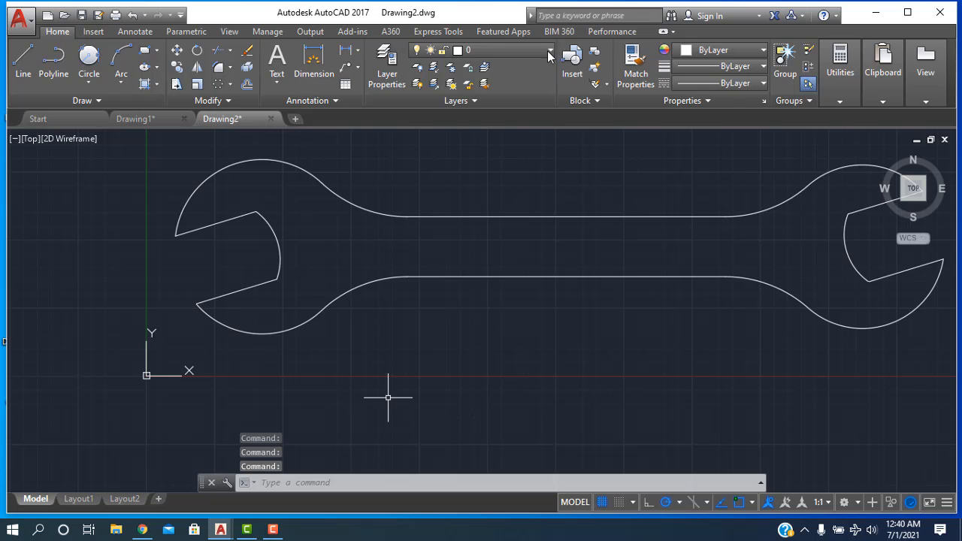
left_click(496, 49)
left_click(501, 84)
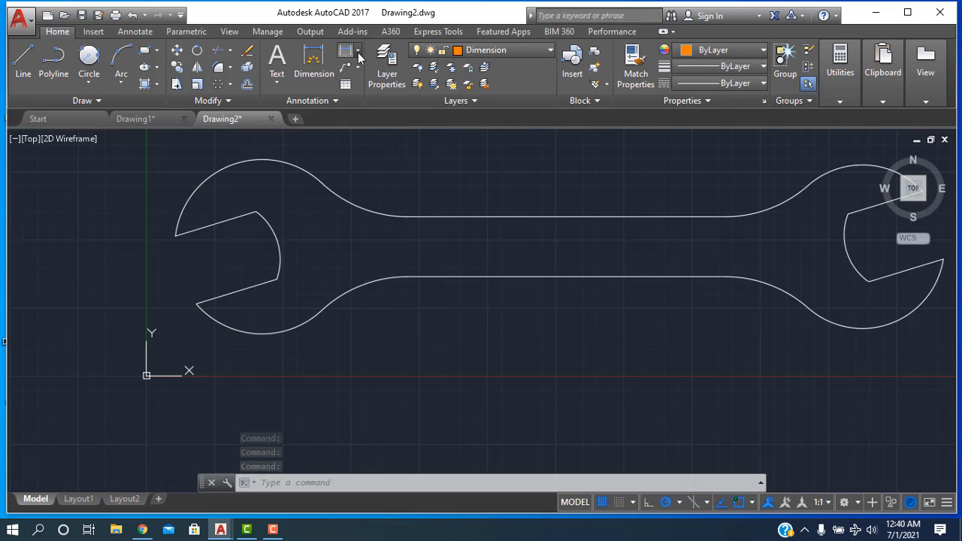
Add radius dimensions to the left head's lower handle blend arc and to the left head's outer arc
left_click(358, 49)
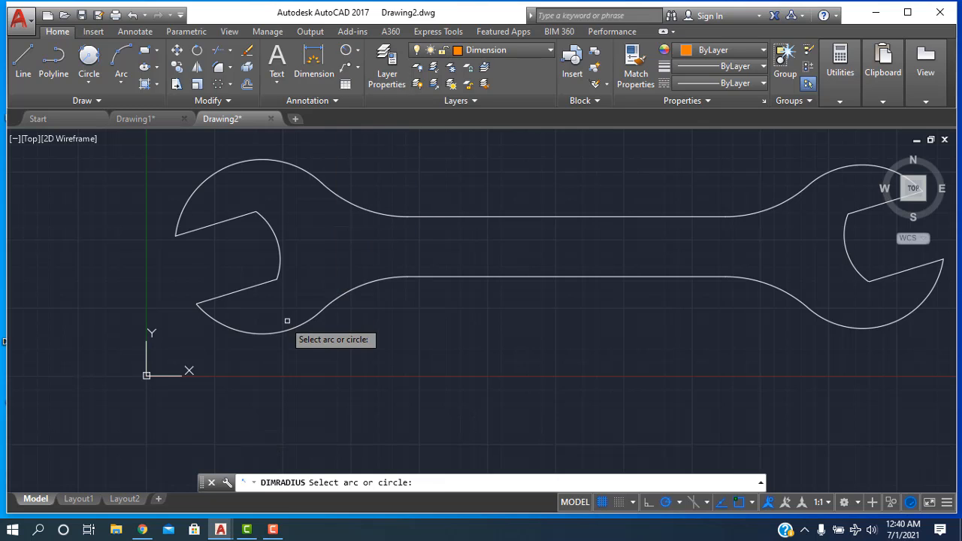
left_click(359, 295)
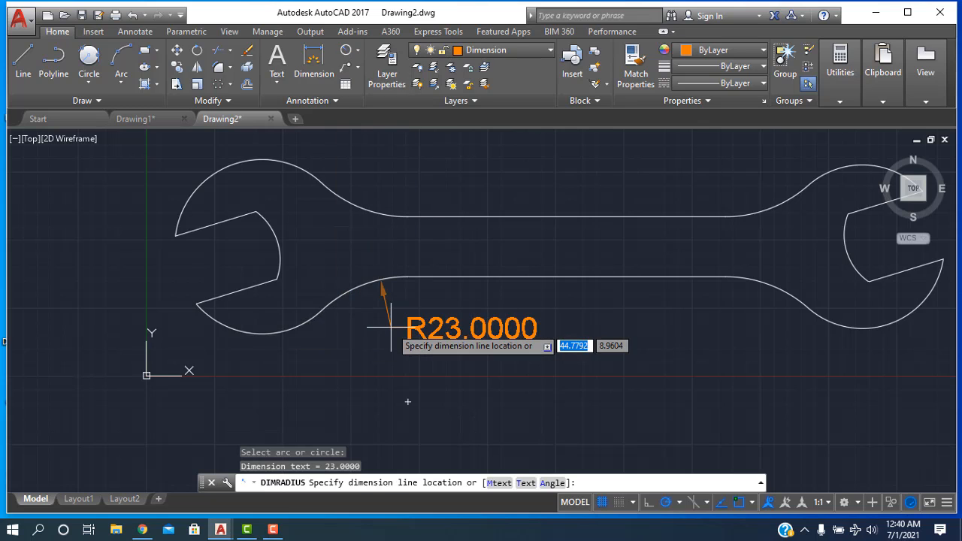
left_click(393, 328)
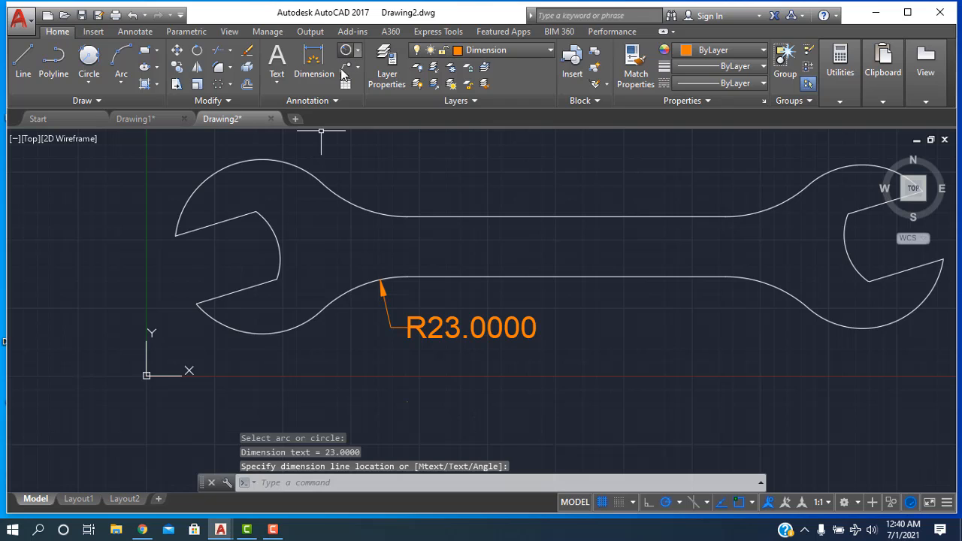
key("Return")
left_click(260, 333)
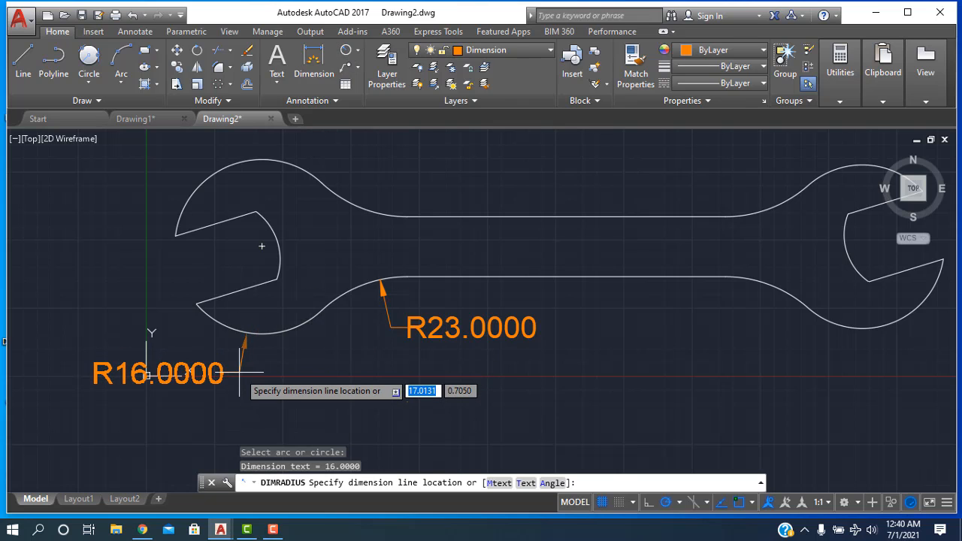
left_click(240, 372)
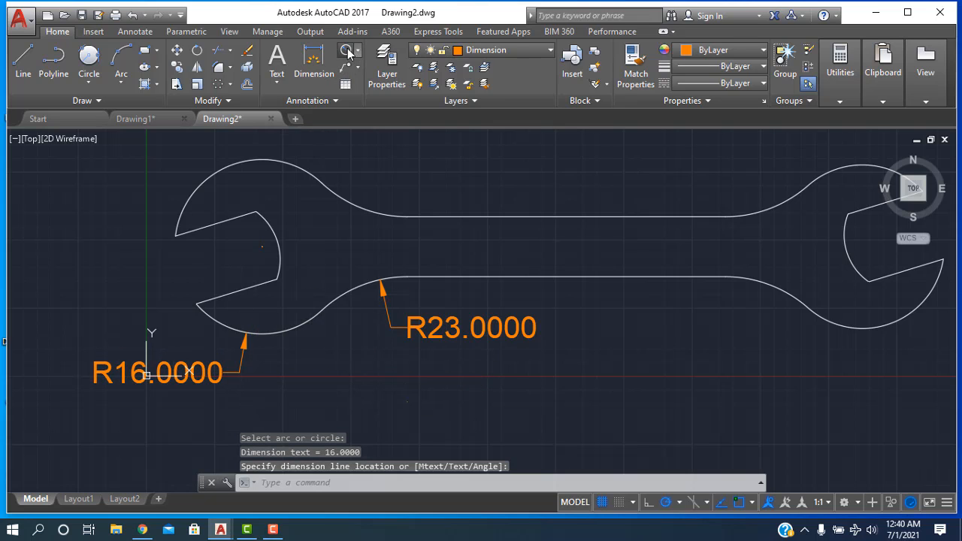
Add radius dimensions to the right head's lower handle blend arc and to the right head's outer arc
key("Return")
left_click(777, 292)
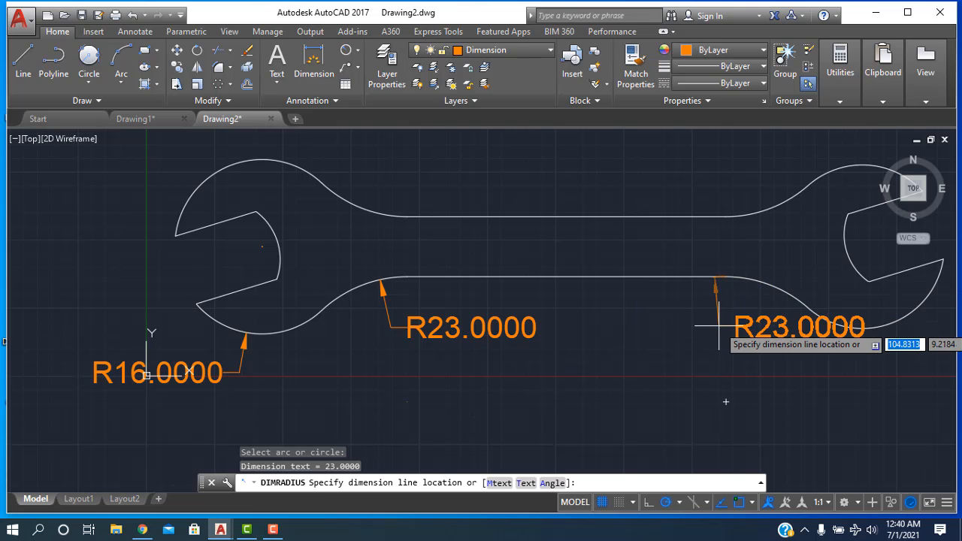
left_click(765, 314)
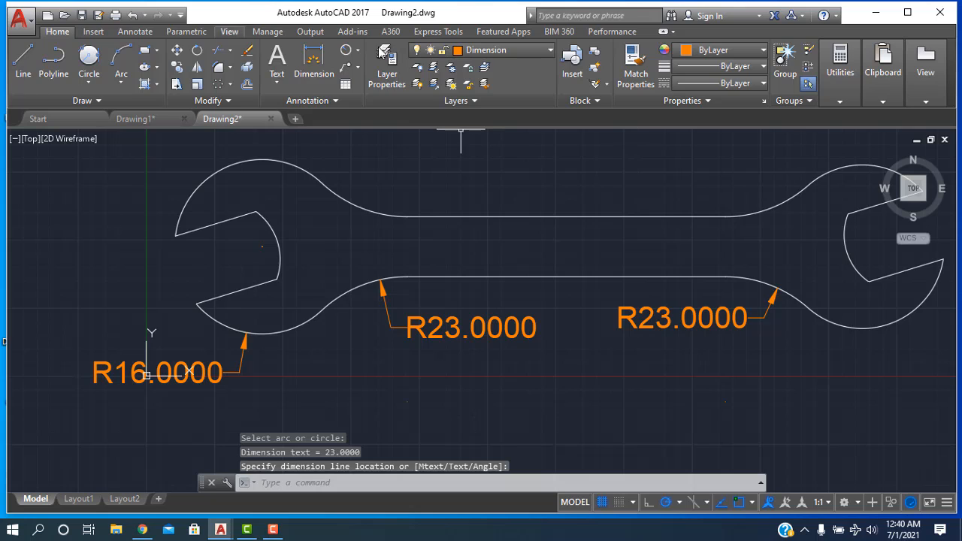
left_click(346, 51)
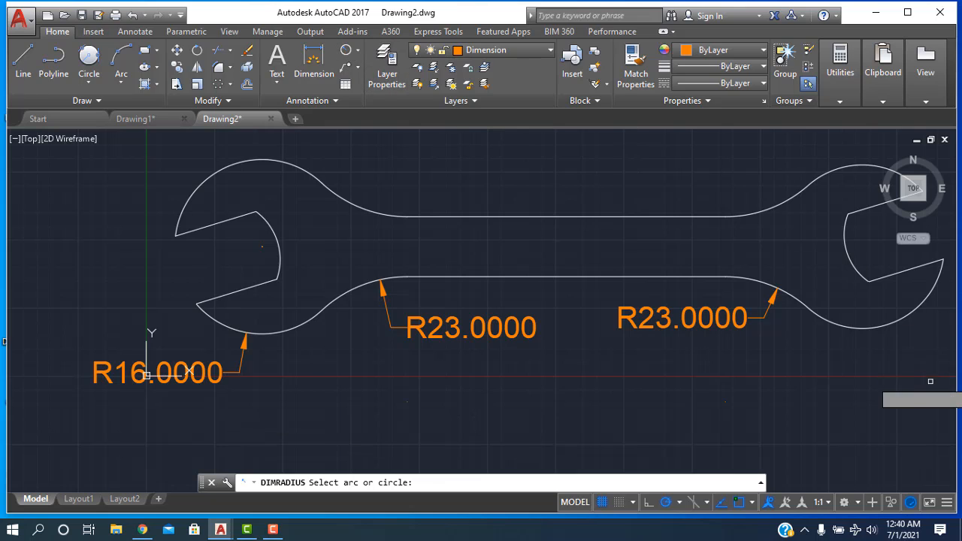
left_click(905, 320)
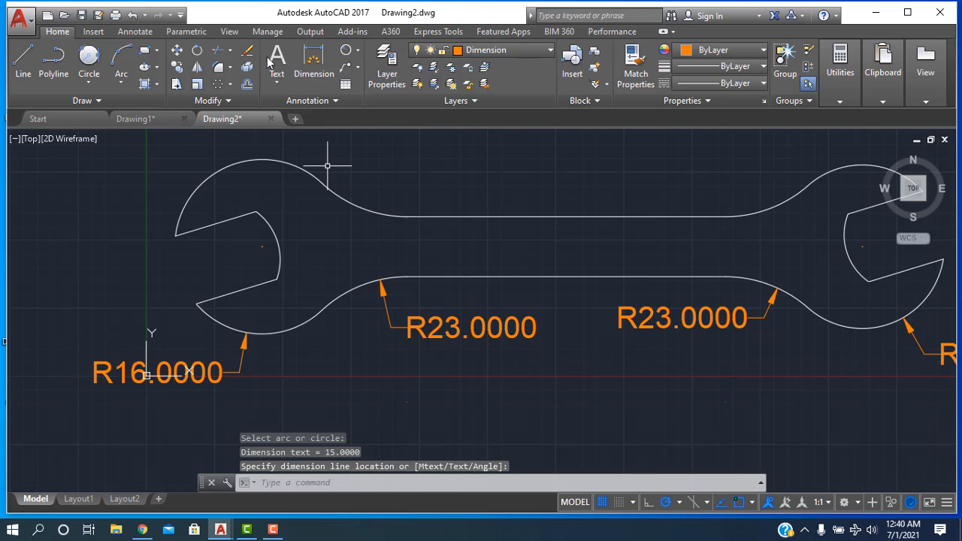
Add radius dimensions to the inner jaw arcs of the left and right heads
left_click(278, 242)
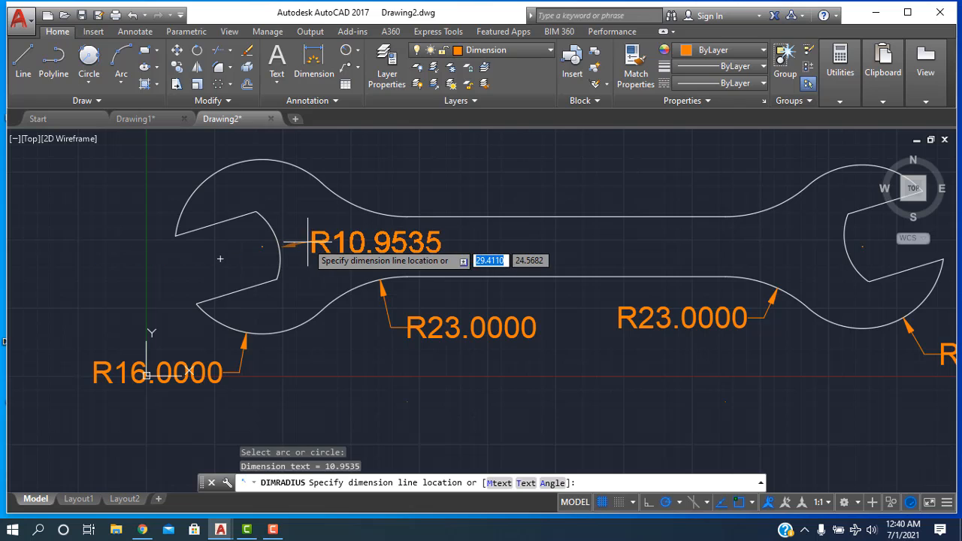
left_click(311, 242)
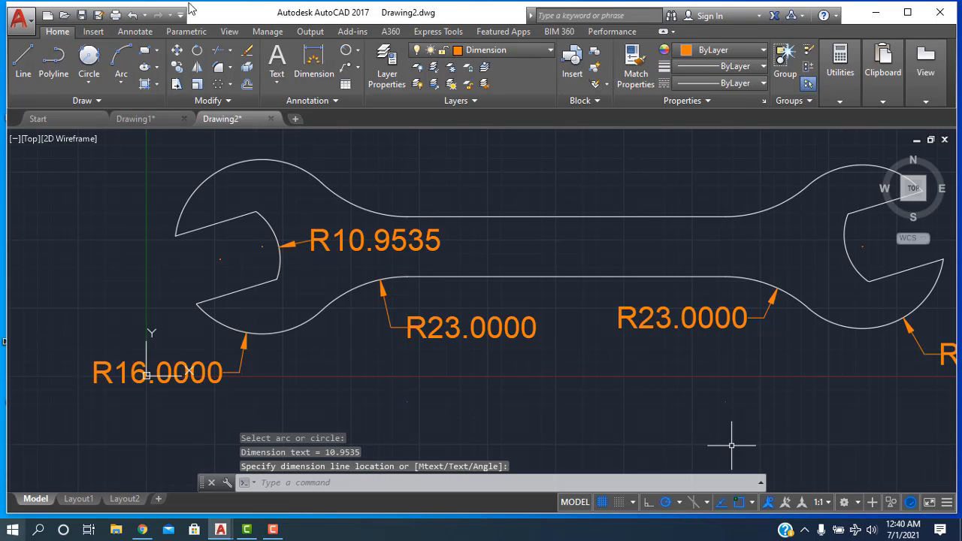
left_click(346, 51)
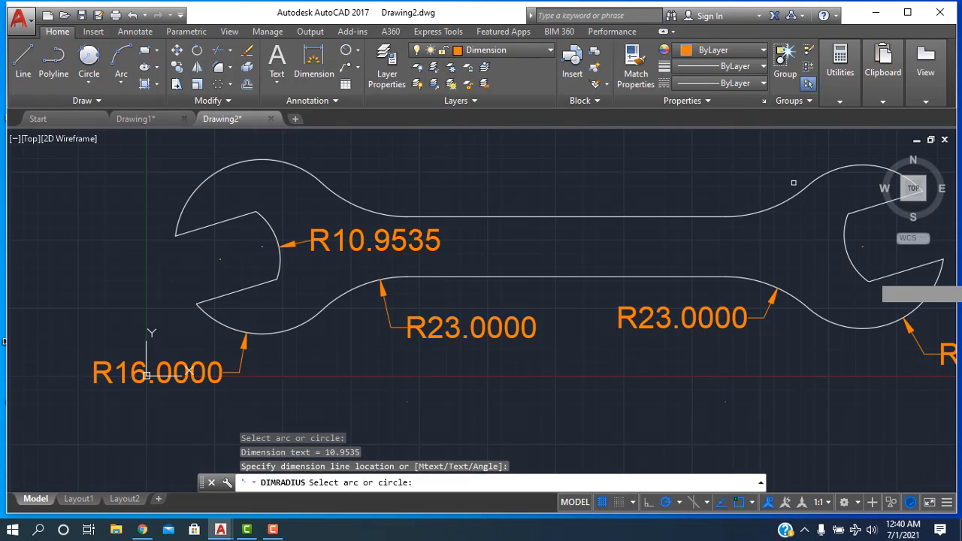
left_click(847, 250)
left_click(875, 254)
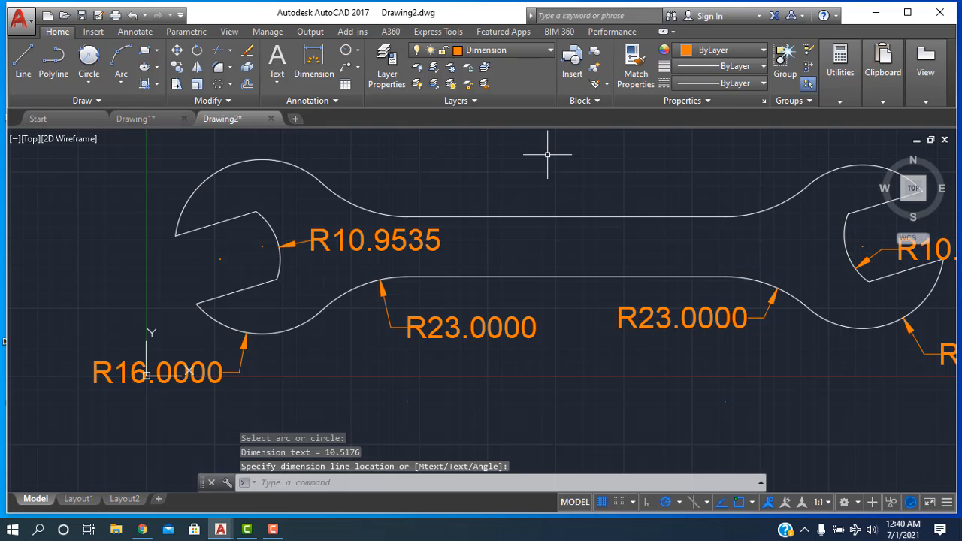
Add a vertical linear dimension across the handle's width near its middle, placing the dimension line between the two straight edges
left_click(359, 56)
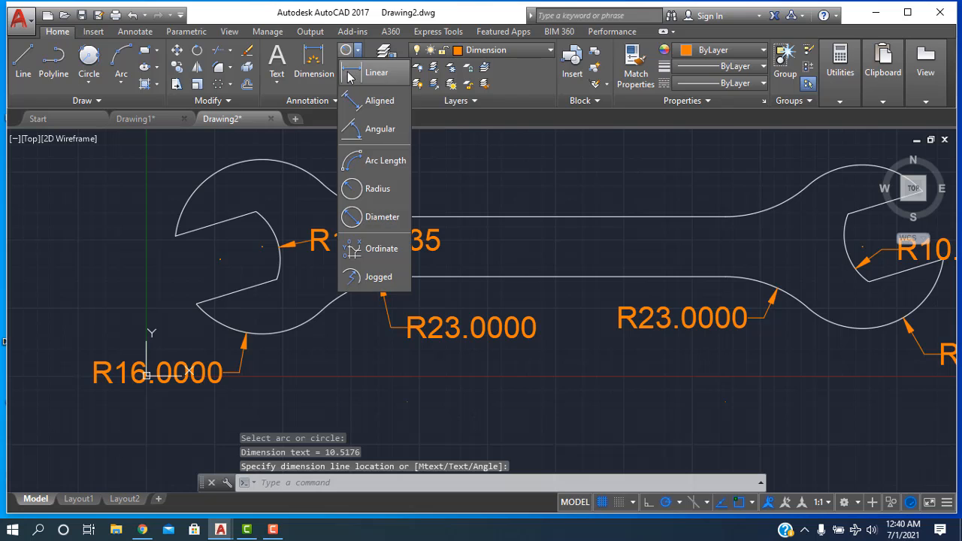
left_click(368, 71)
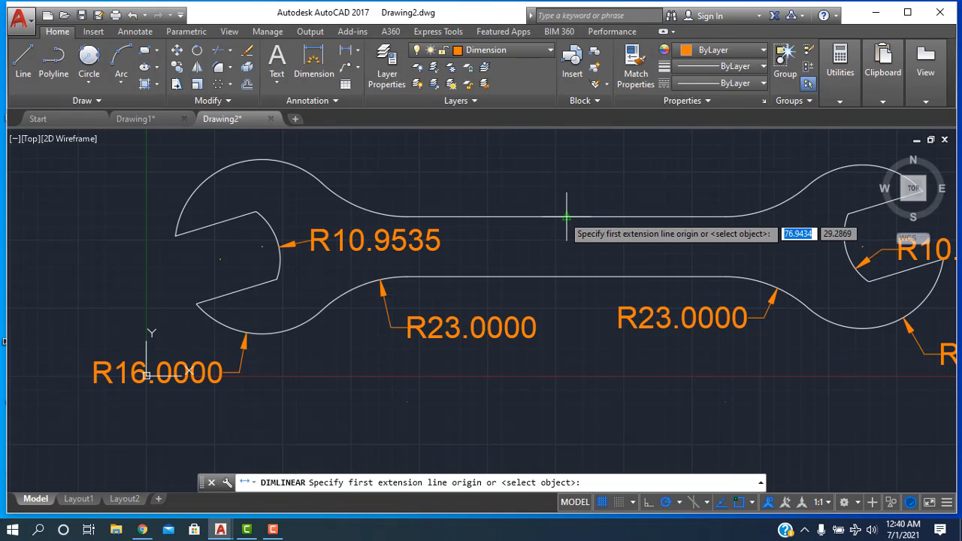
left_click(572, 216)
left_click(567, 278)
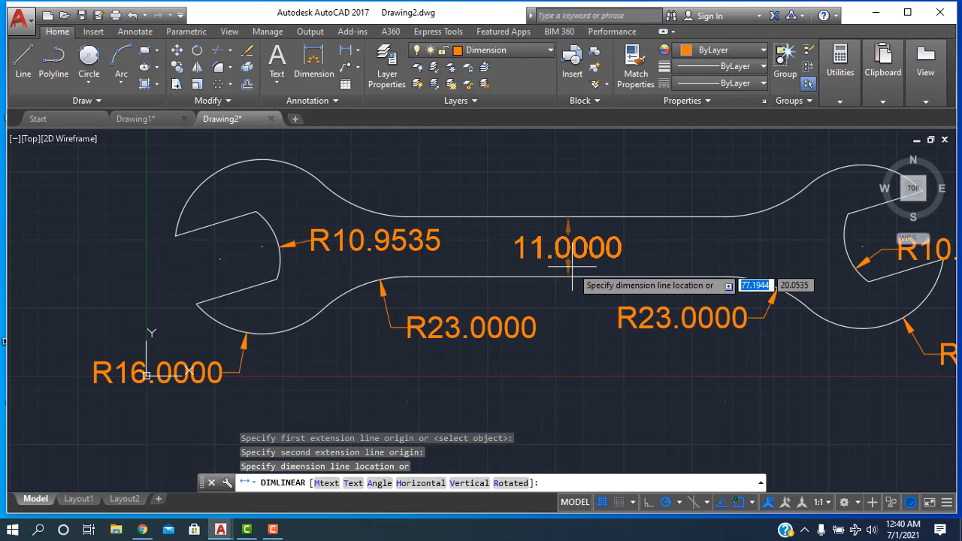
left_click(573, 248)
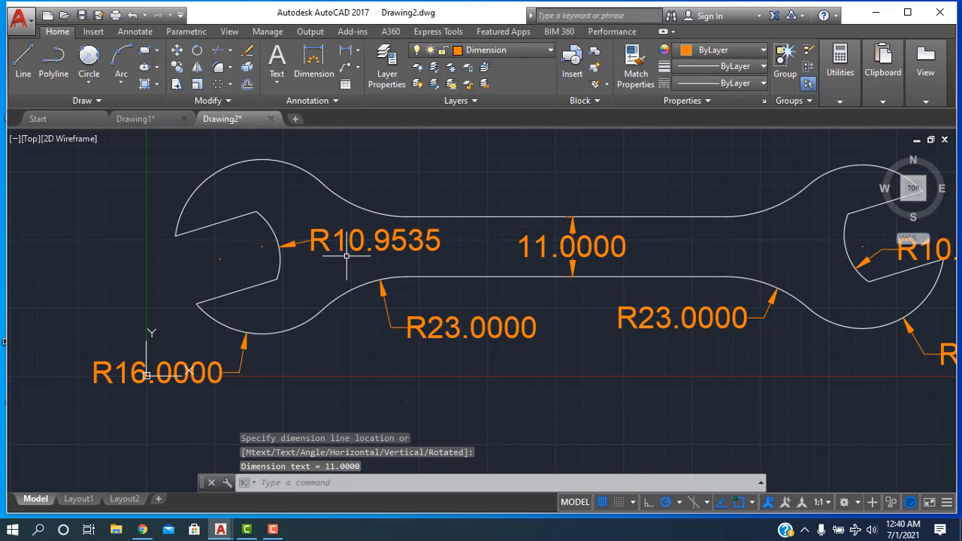
scroll(346, 316, "down", 4)
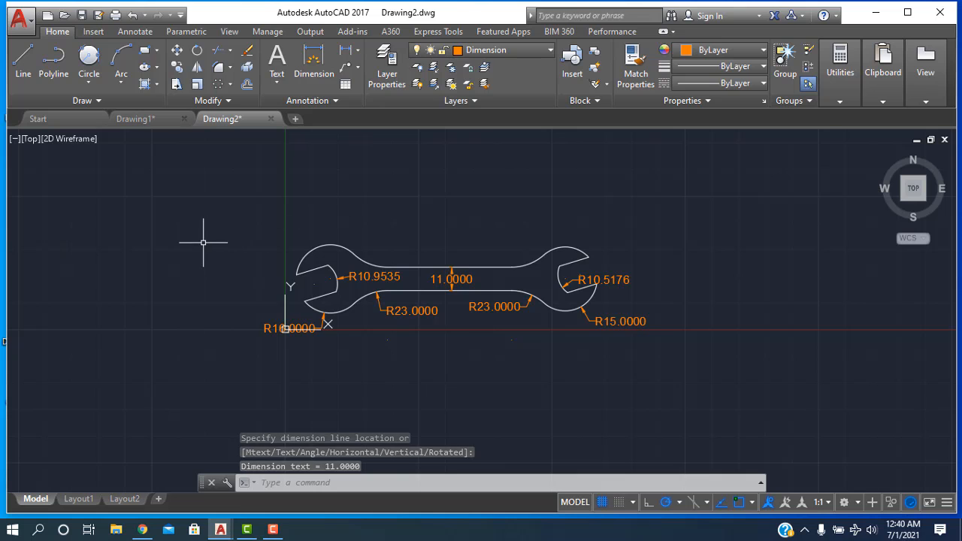
scroll(204, 238, "up", 5)
scroll(222, 248, "down", 5)
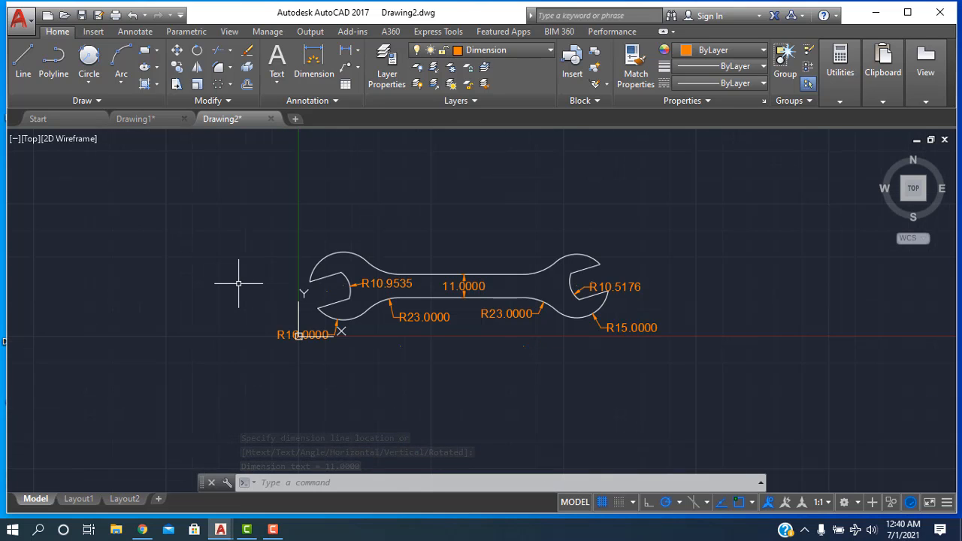
scroll(290, 283, "up", 2)
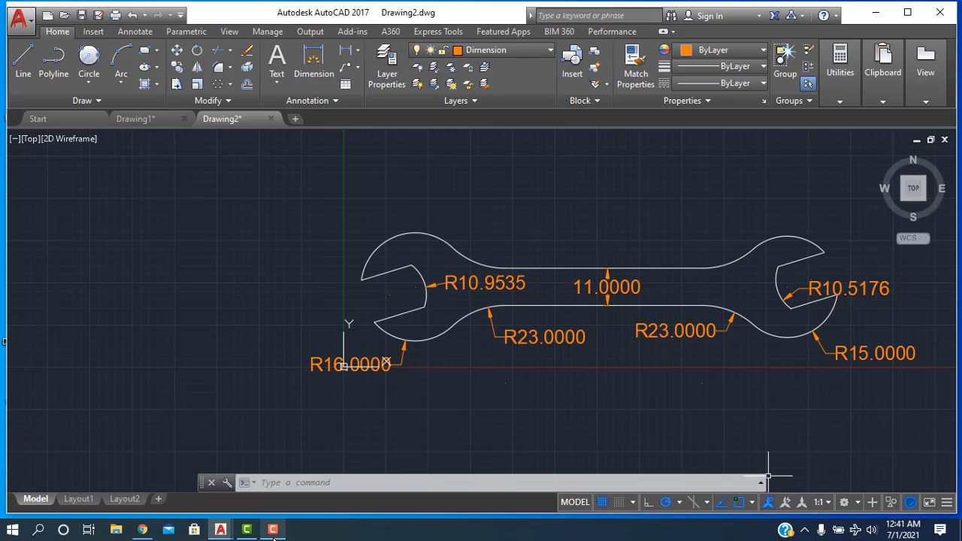
mouse_move(274, 535)
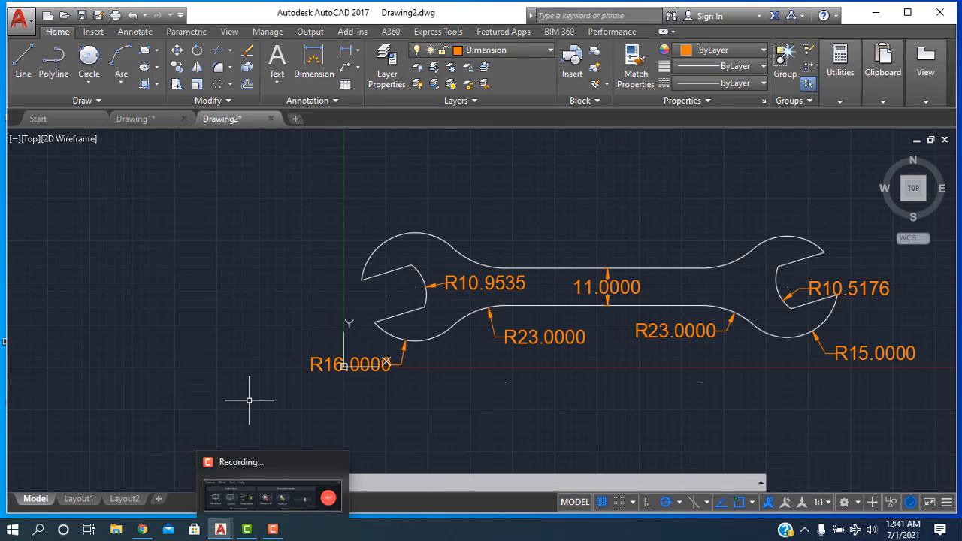